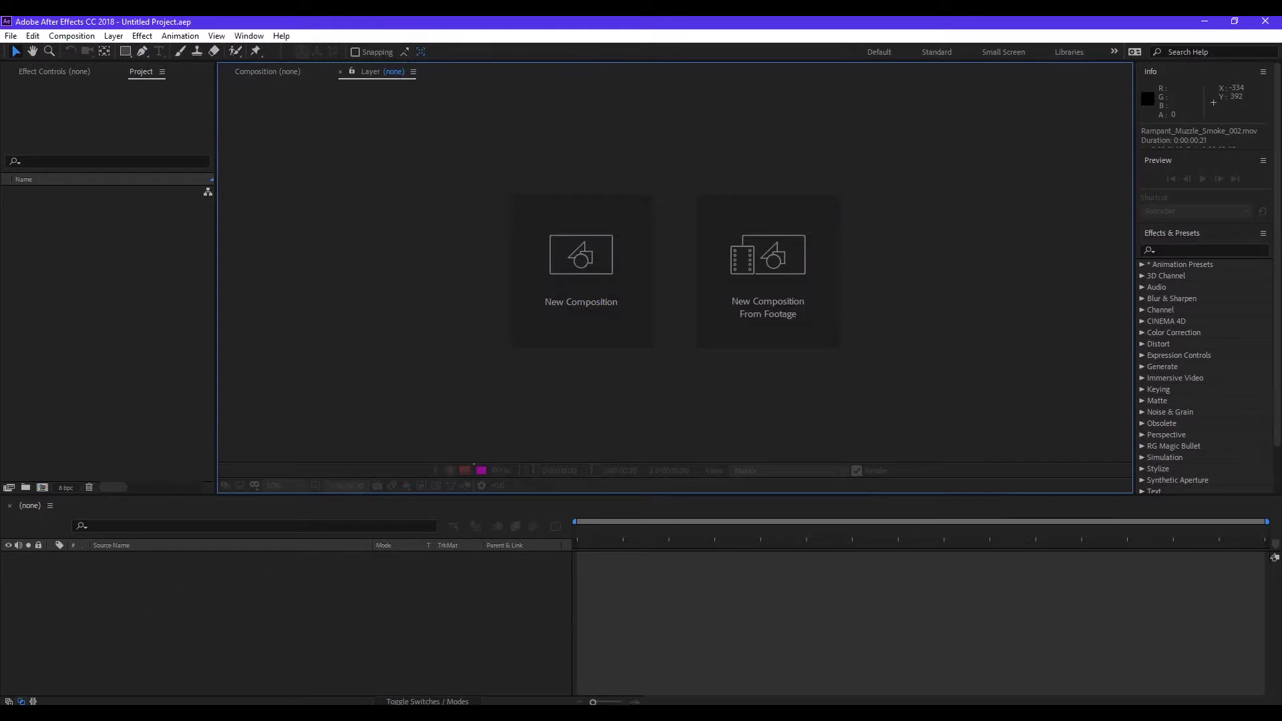
# - Import the gun footage, muzzle flash and muzzle smoke clips from the "gun effc t" folder and create a composition from Gun Footage.mp4
pyautogui.hotkey('alt', 'Tab')
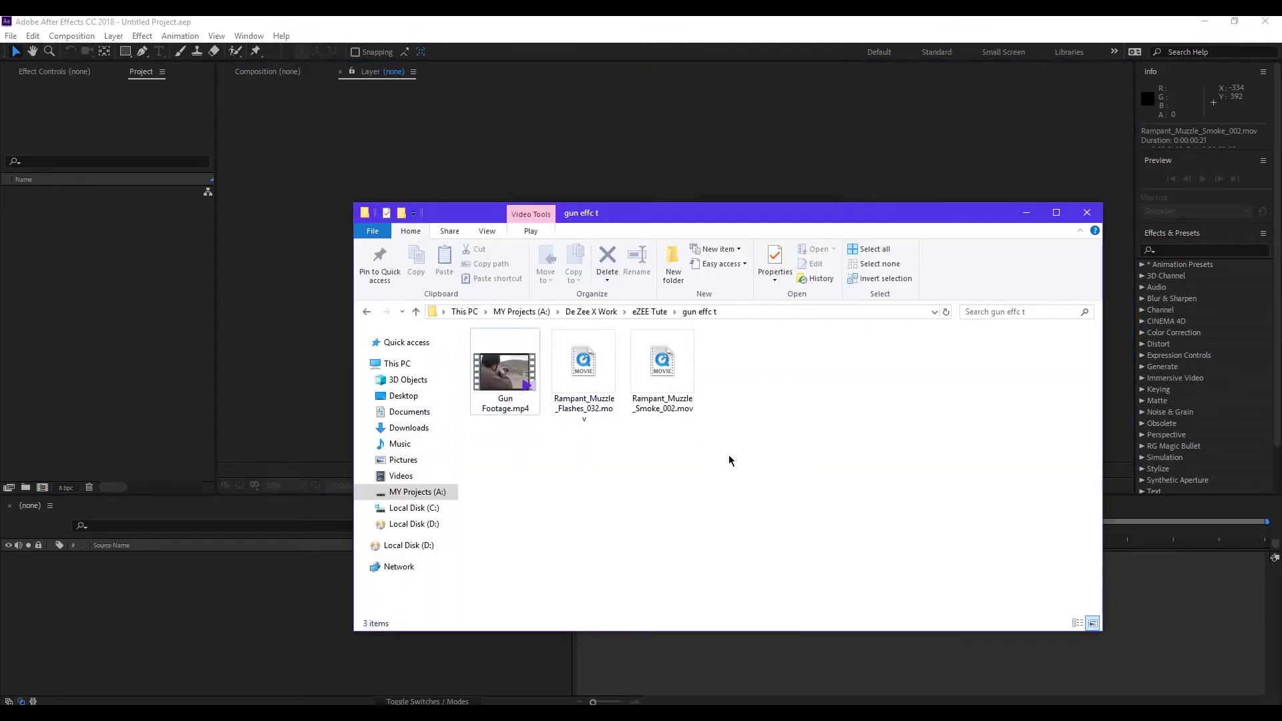
pyautogui.moveTo(765, 469); pyautogui.dragTo(534, 360)
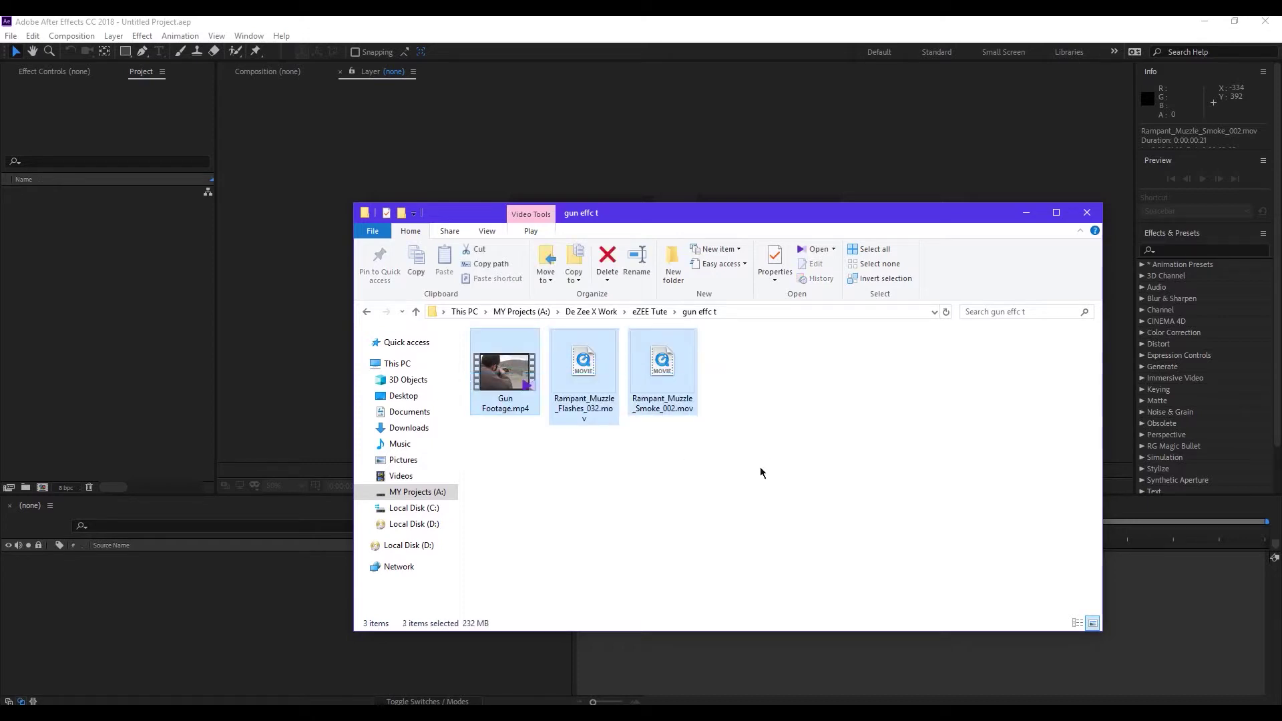
pyautogui.moveTo(640, 375); pyautogui.dragTo(65, 362)
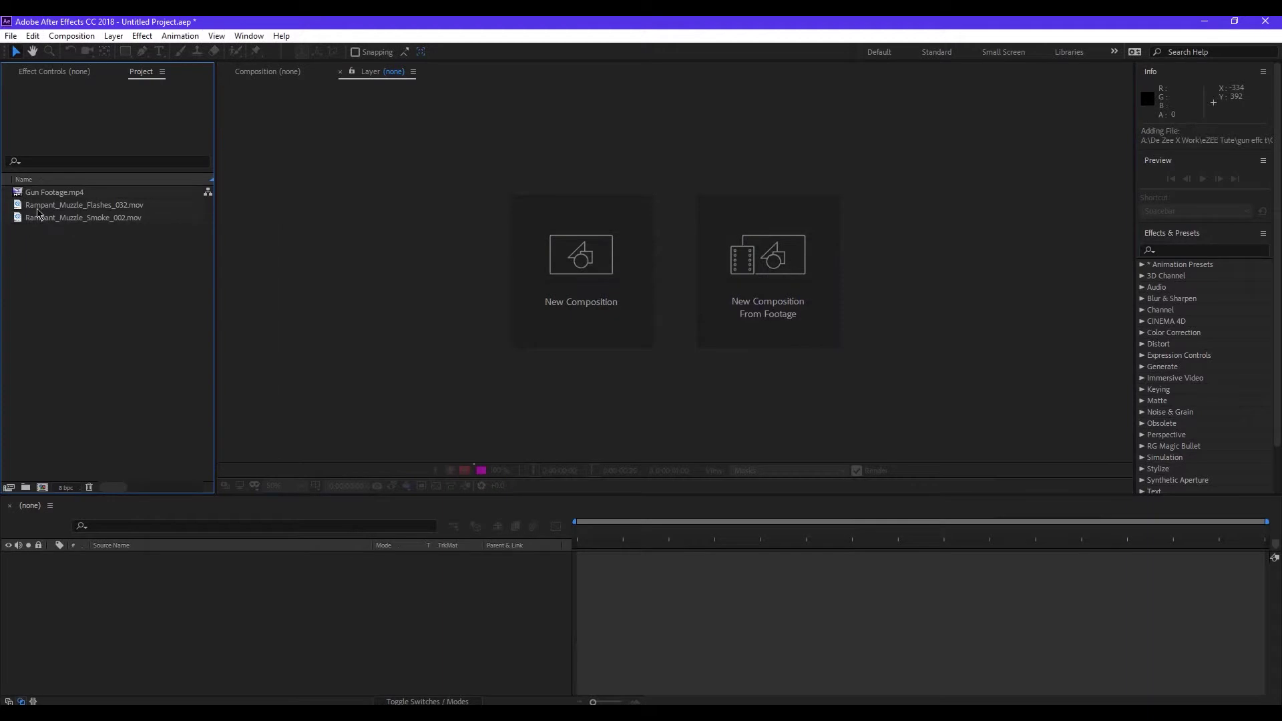
pyautogui.moveTo(40, 194); pyautogui.dragTo(129, 608)
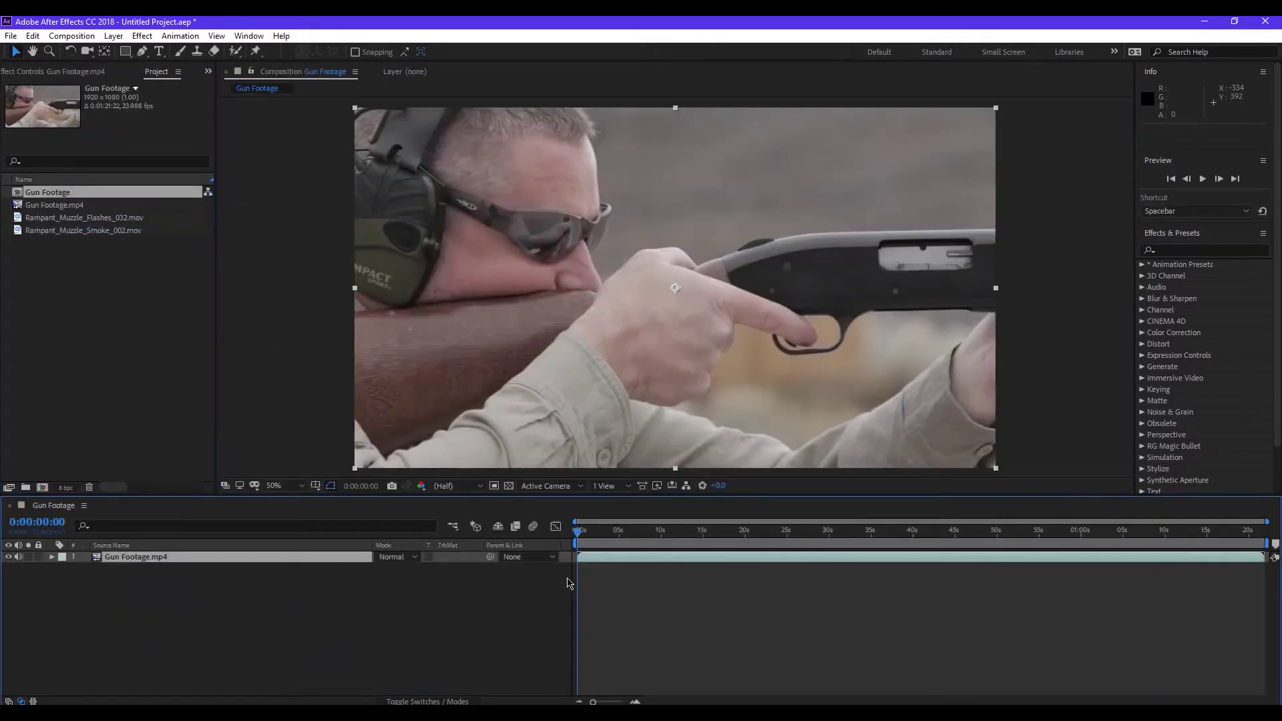
# - Trim Gun Footage.mp4 and its composition to the shot of the shooter seen from behind, about 0:00:04:05 long
pyautogui.click(820, 532)
pyautogui.moveTo(832, 536); pyautogui.dragTo(847, 532)
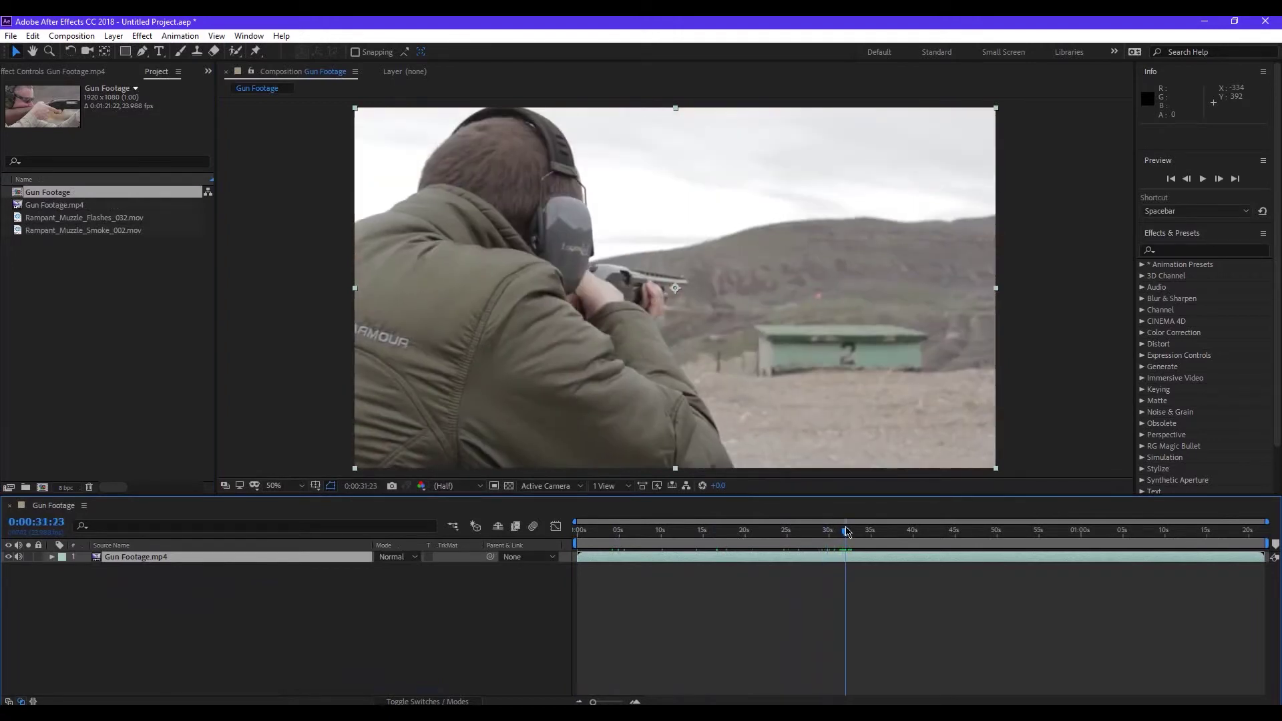
pyautogui.moveTo(578, 557); pyautogui.dragTo(625, 561)
pyautogui.click(882, 533)
pyautogui.hotkey('ctrl', 'shift', 'x')
pyautogui.moveTo(1041, 533); pyautogui.dragTo(963, 533)
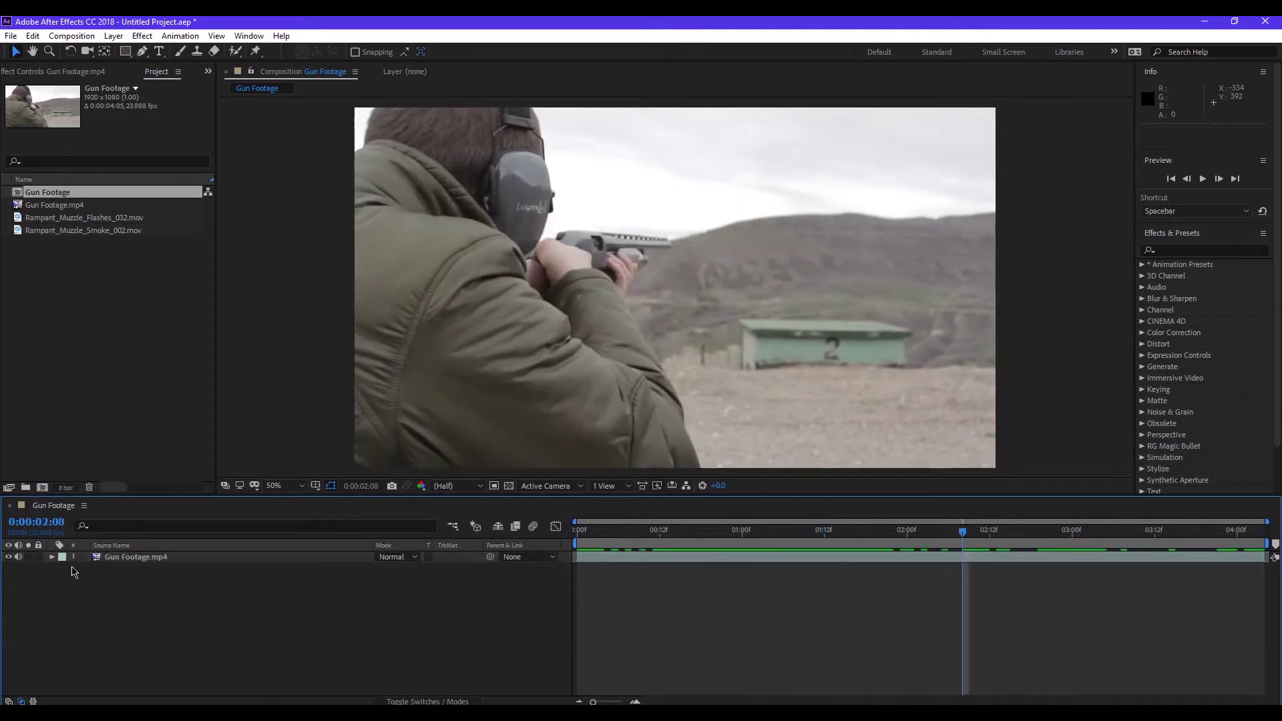
# - Add Rampant_Muzzle_Flashes_032.mov above the gun footage and align its start with the gunshot at 0:00:00:22
pyautogui.click(48, 231)
pyautogui.click(109, 221)
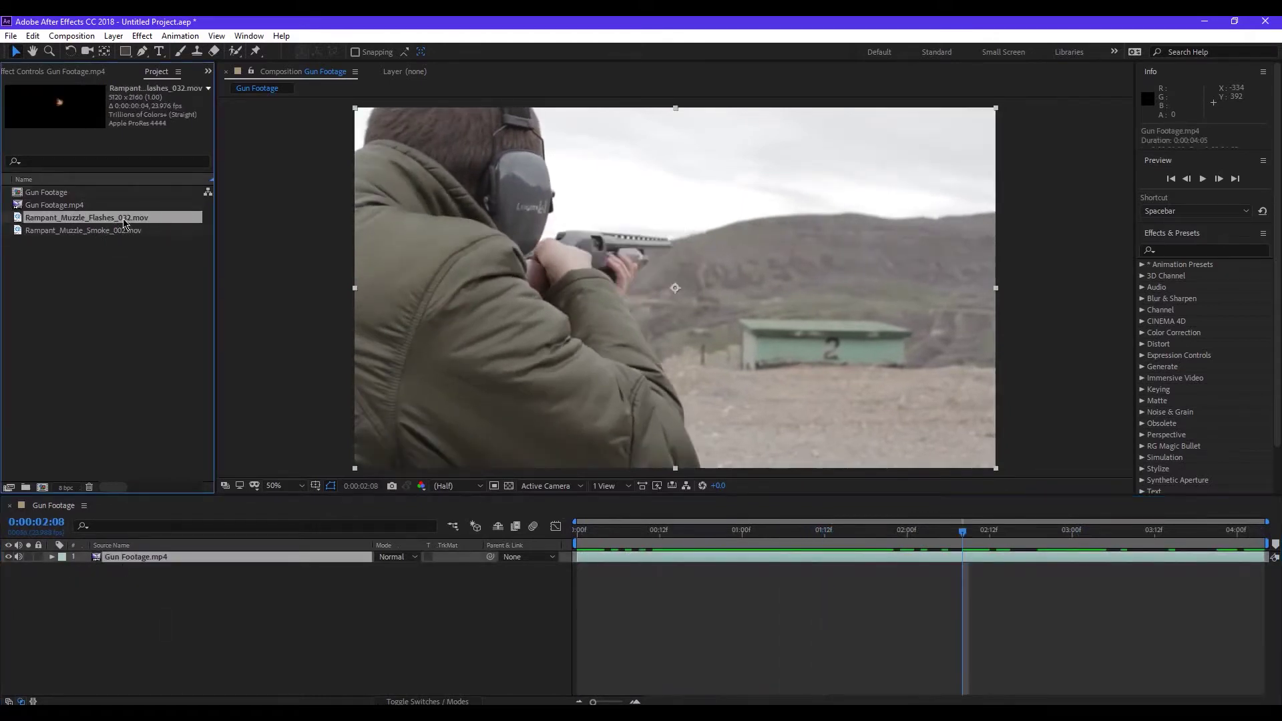
pyautogui.moveTo(110, 221); pyautogui.dragTo(182, 555)
pyautogui.moveTo(963, 534); pyautogui.dragTo(730, 546)
pyautogui.moveTo(593, 558); pyautogui.dragTo(746, 568)
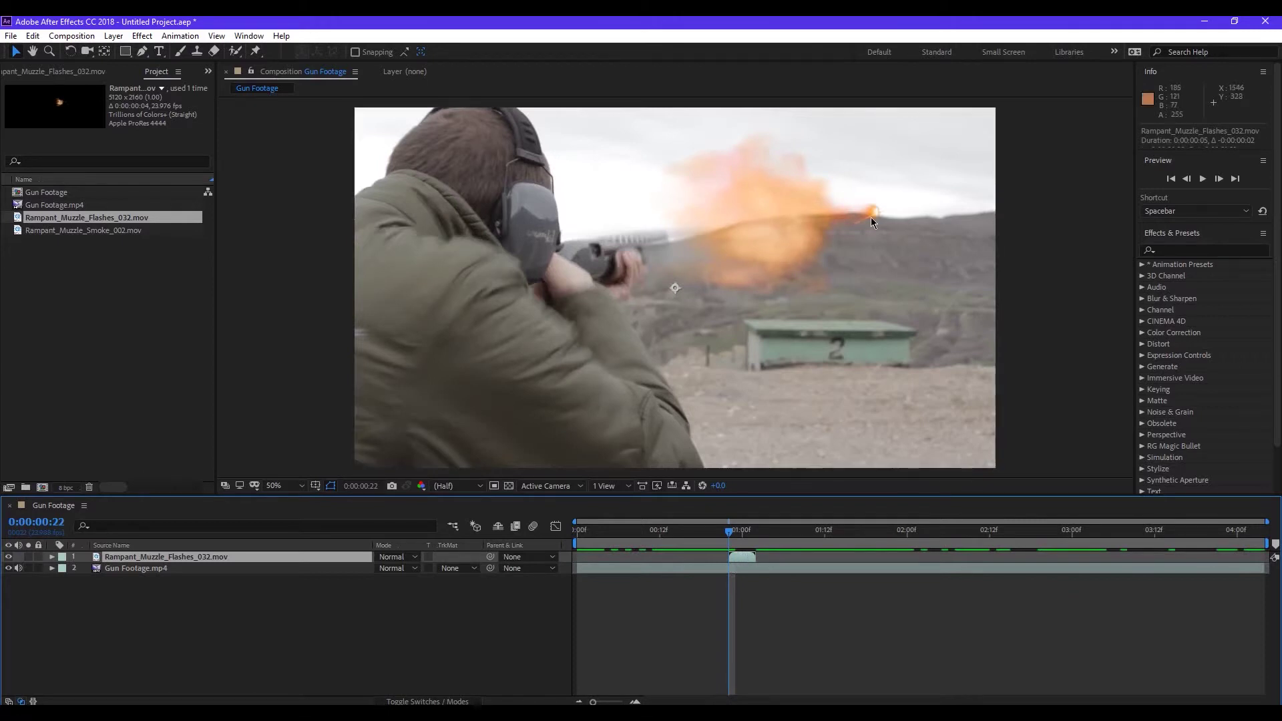
# - Show the layer switches and make the Rampant_Muzzle_Flashes_032.mov layer 3D
pyautogui.scroll(-4, 793, 286)
pyautogui.scroll(2, 791, 286)
pyautogui.scroll(1, 791, 286)
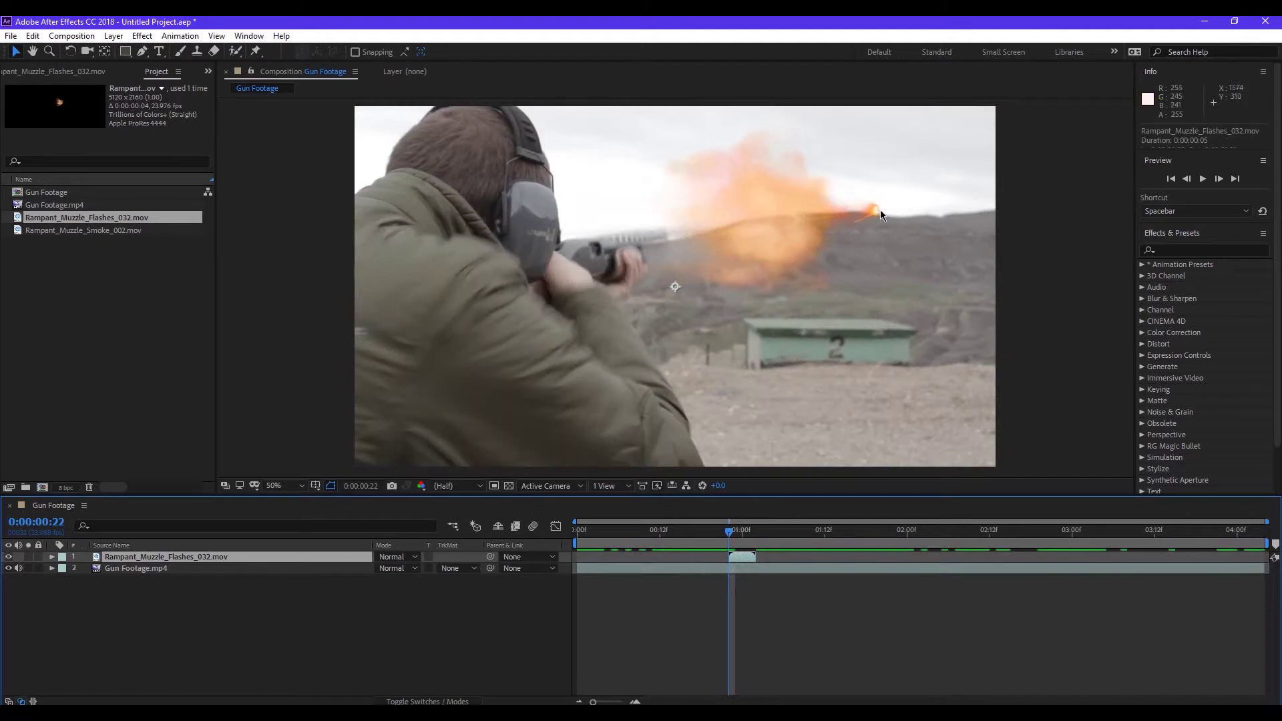
pyautogui.scroll(-2, 673, 243)
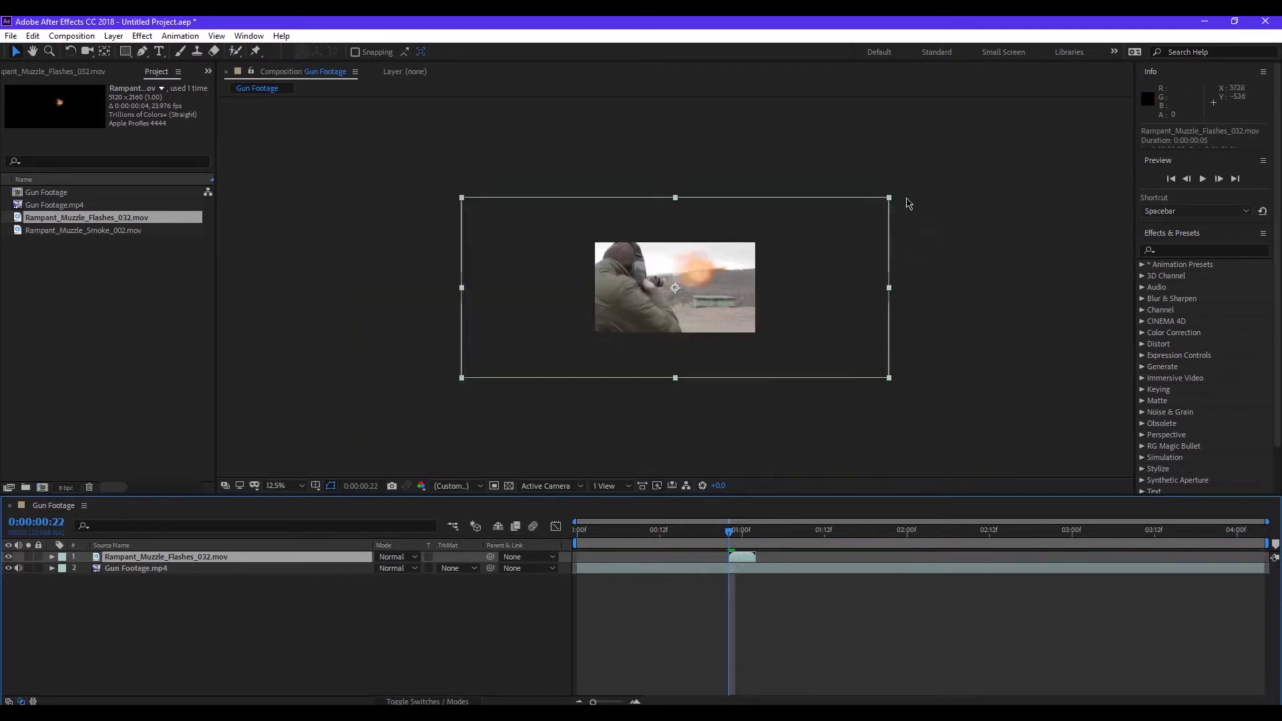
pyautogui.scroll(2, 890, 203)
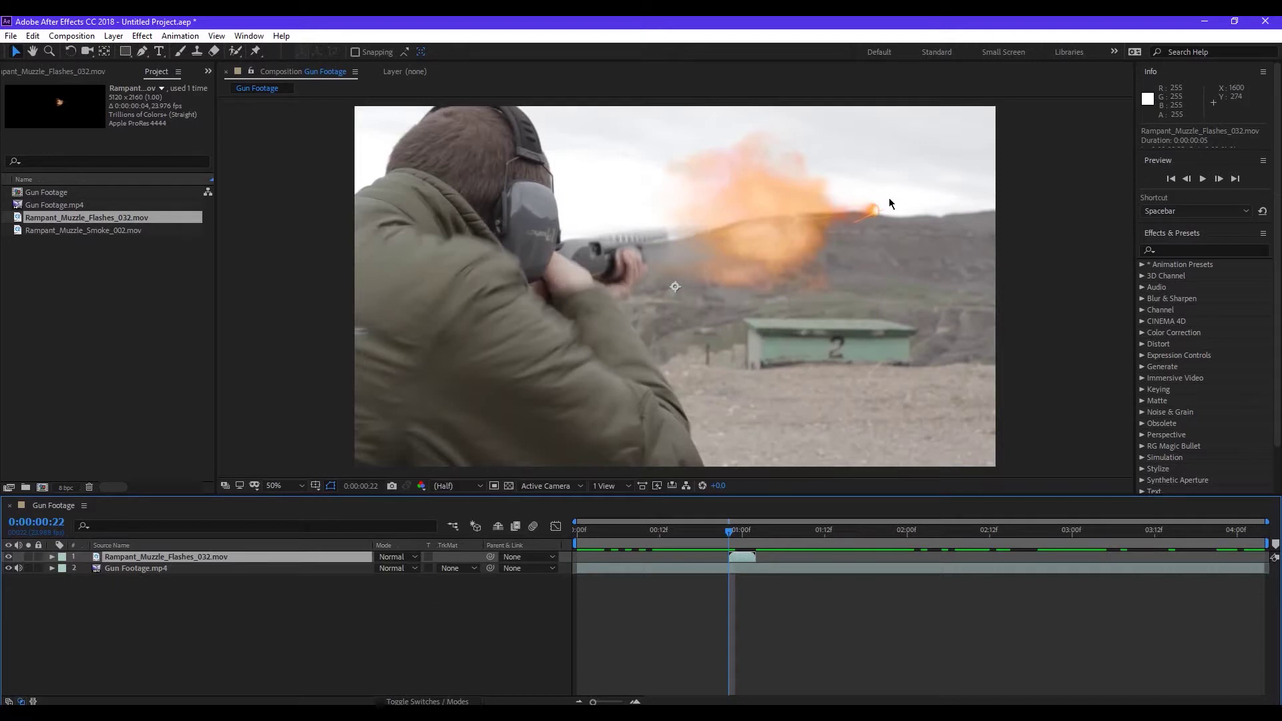
pyautogui.scroll(-1, 888, 198)
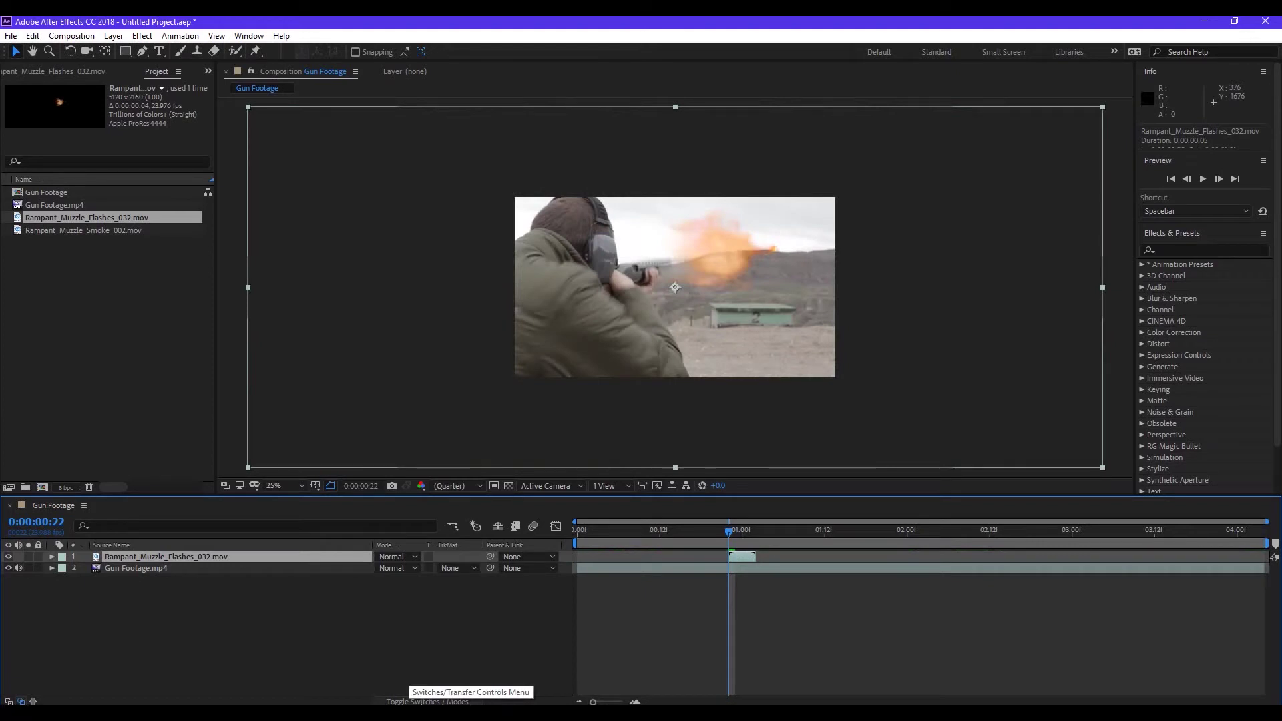
pyautogui.click(422, 701)
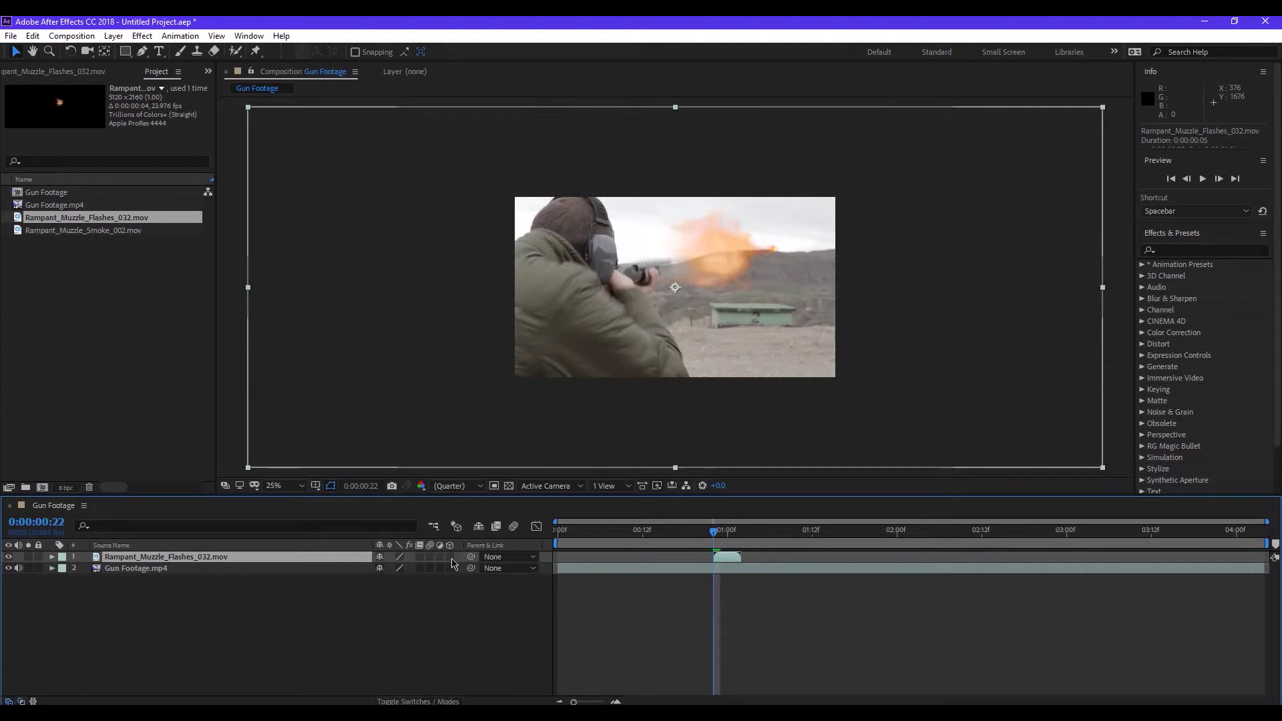
pyautogui.click(434, 701)
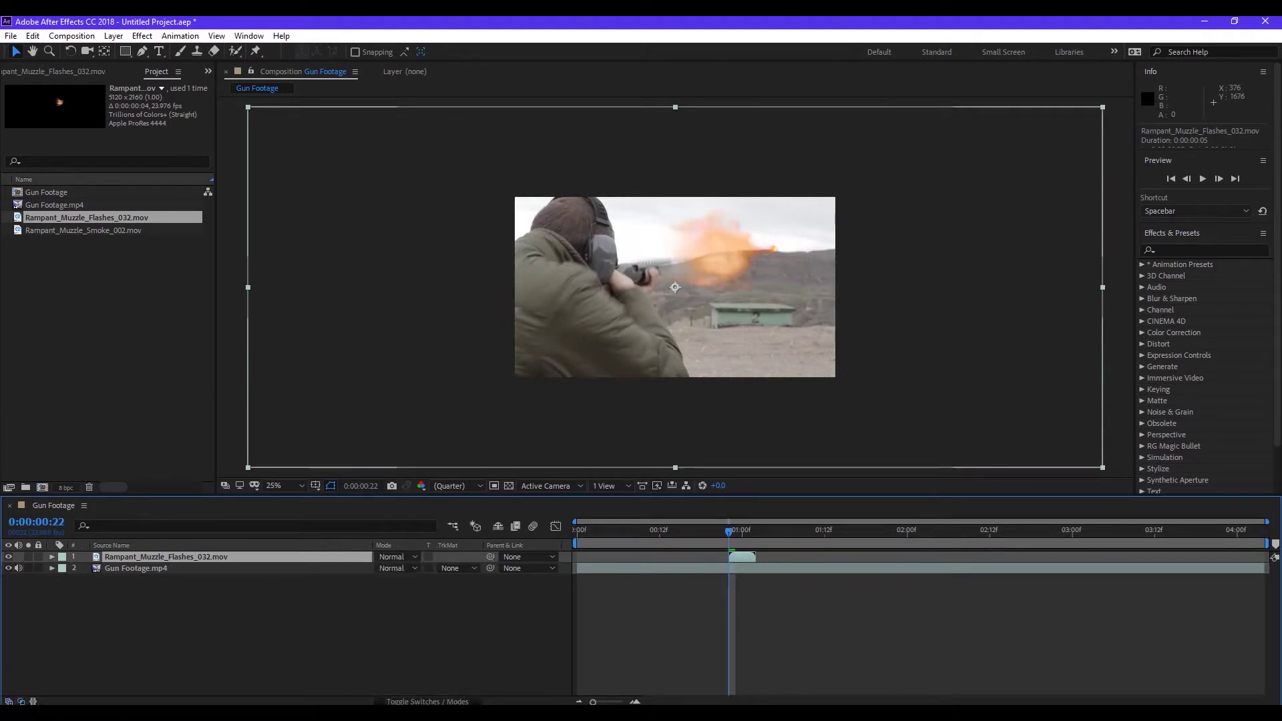
pyautogui.click(435, 701)
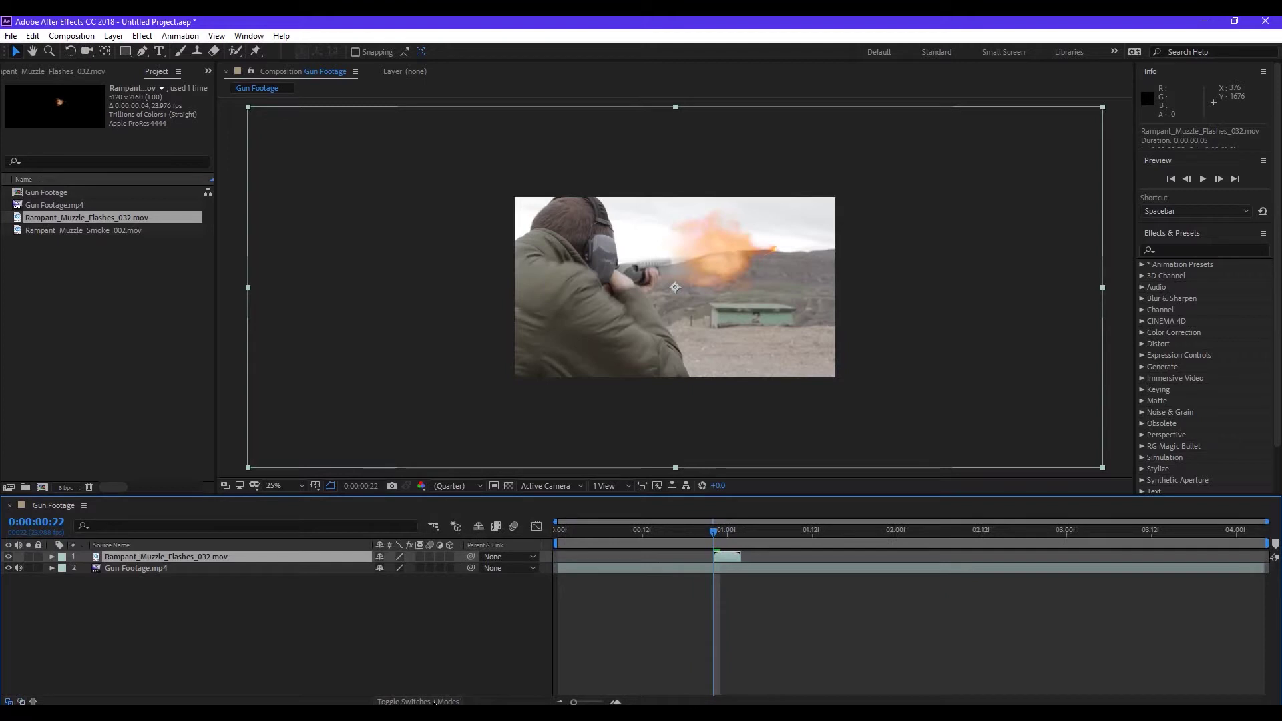
pyautogui.click(450, 557)
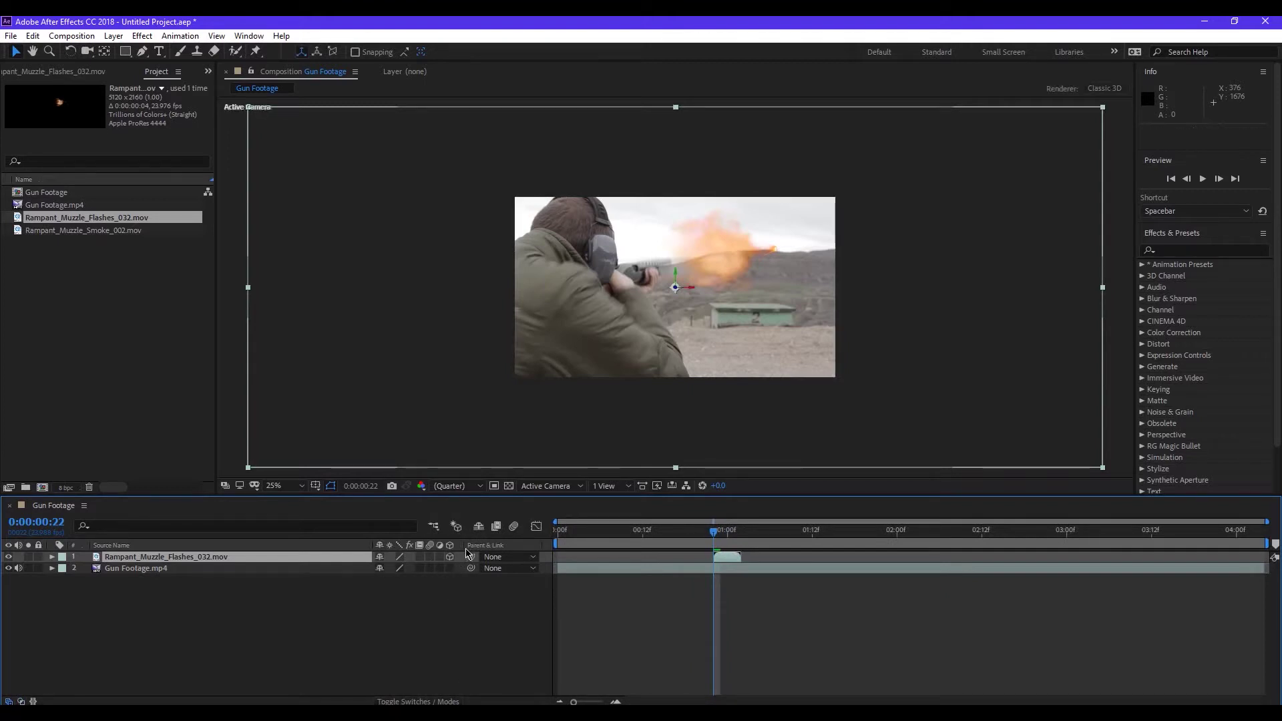
# - Rotate the muzzle flash layer in 3D to an orientation of about 180°, 56°, 198°
pyautogui.press('.')
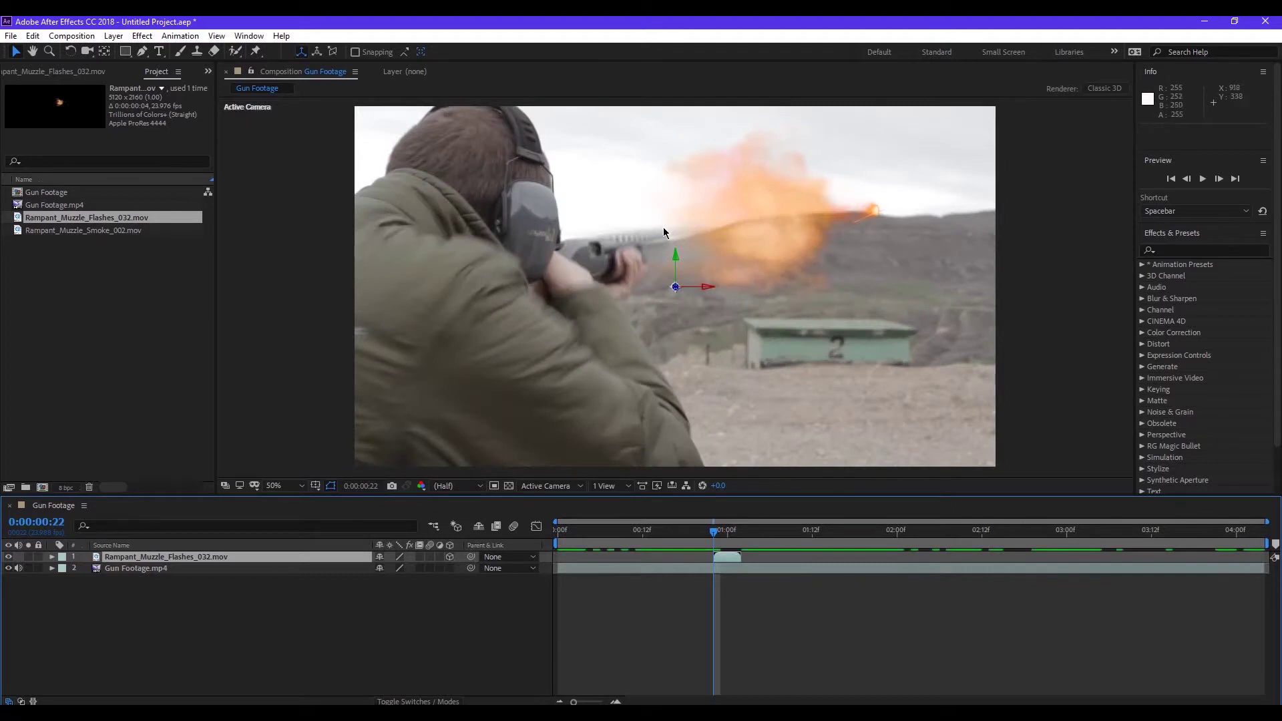
pyautogui.scroll(2, 680, 291)
pyautogui.scroll(-2, 684, 300)
pyautogui.press('w')
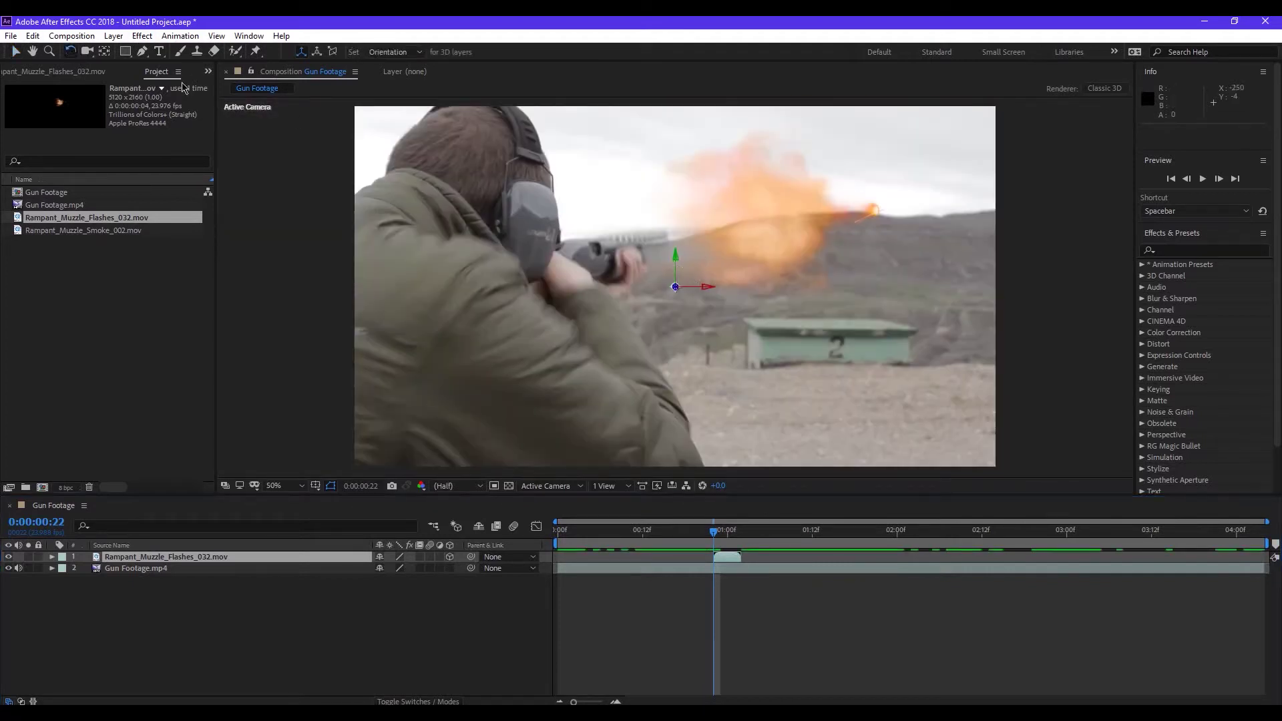
pyautogui.moveTo(673, 258); pyautogui.dragTo(649, 290)
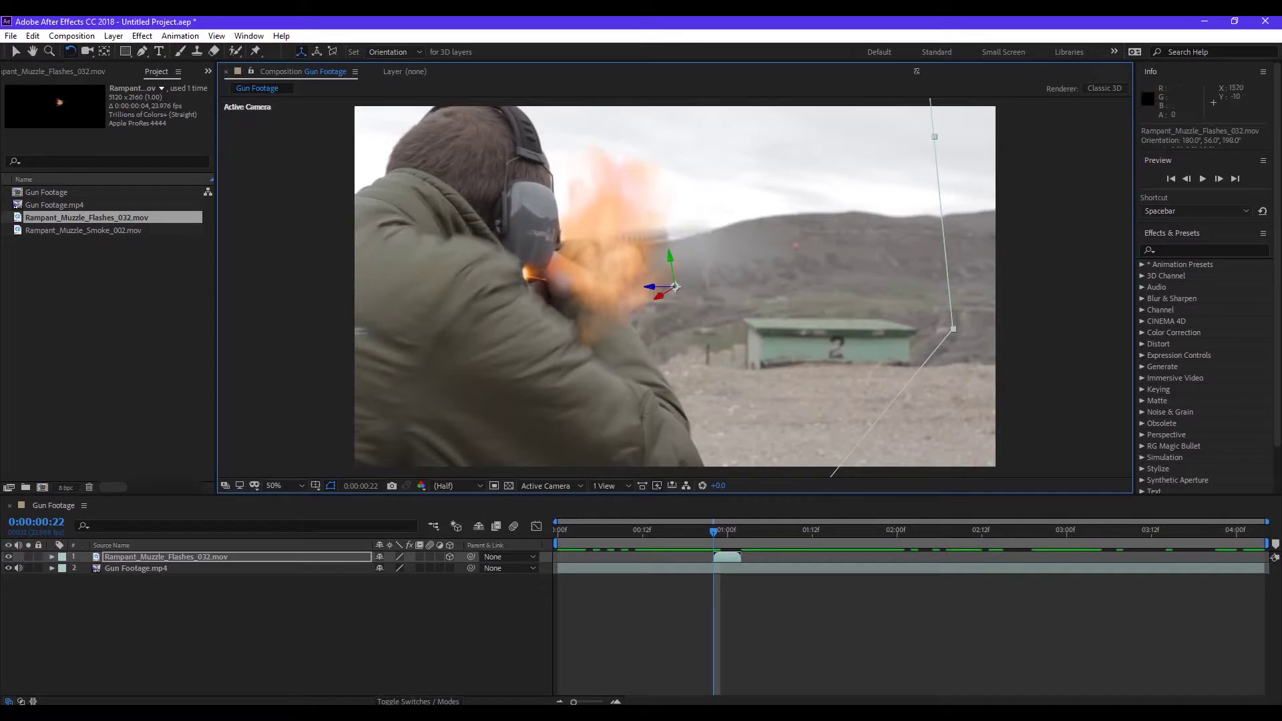
# - Move the muzzle flash onto the gun's muzzle, at a position of about 1300, 411, 669, and deselect the layer
pyautogui.press('v')
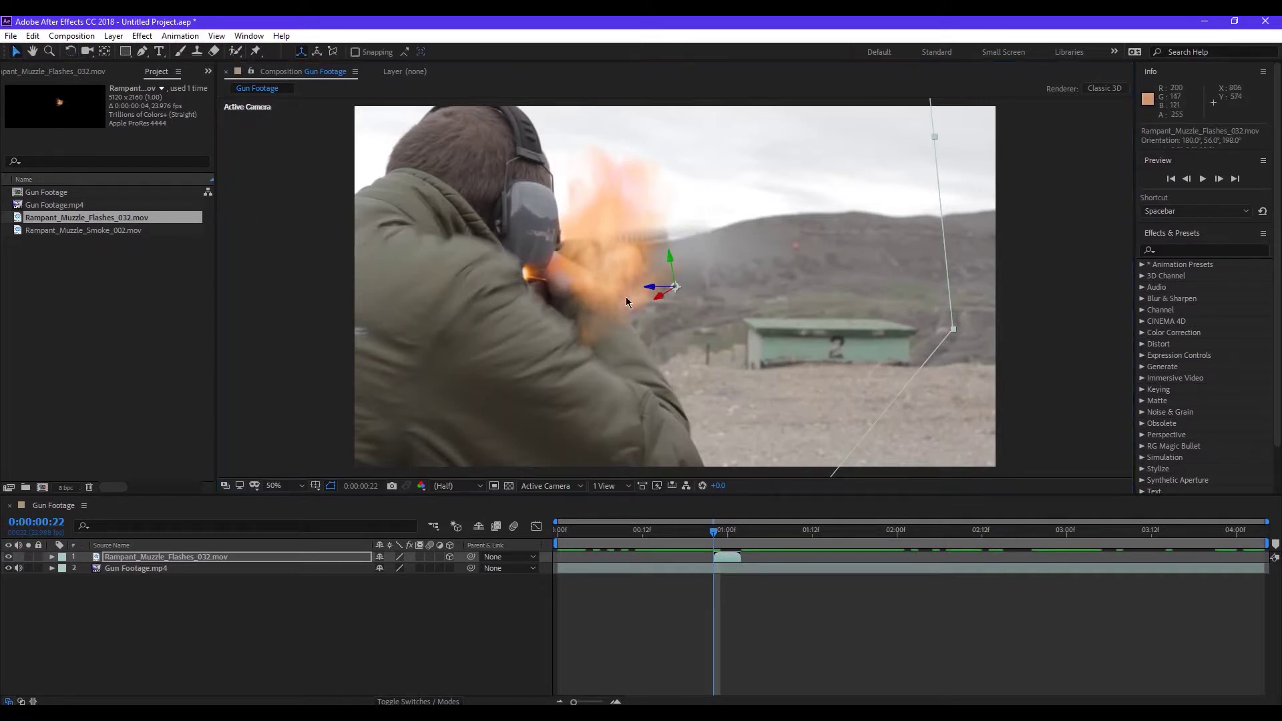
pyautogui.moveTo(659, 300); pyautogui.dragTo(883, 246)
pyautogui.moveTo(768, 199)
pyautogui.mouseDown()
pyautogui.moveTo(751, 266)
pyautogui.moveTo(722, 258)
pyautogui.moveTo(778, 260)
pyautogui.moveTo(760, 222)
pyautogui.mouseUp()
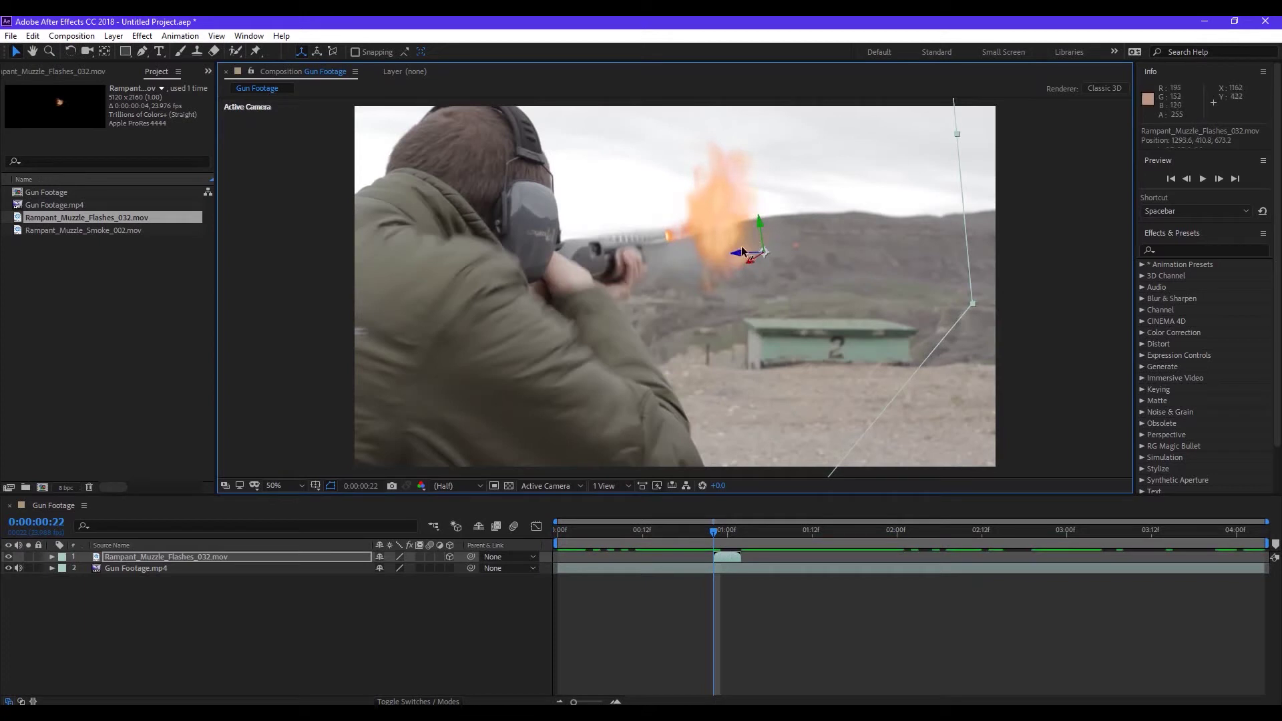
pyautogui.moveTo(744, 251); pyautogui.dragTo(743, 257)
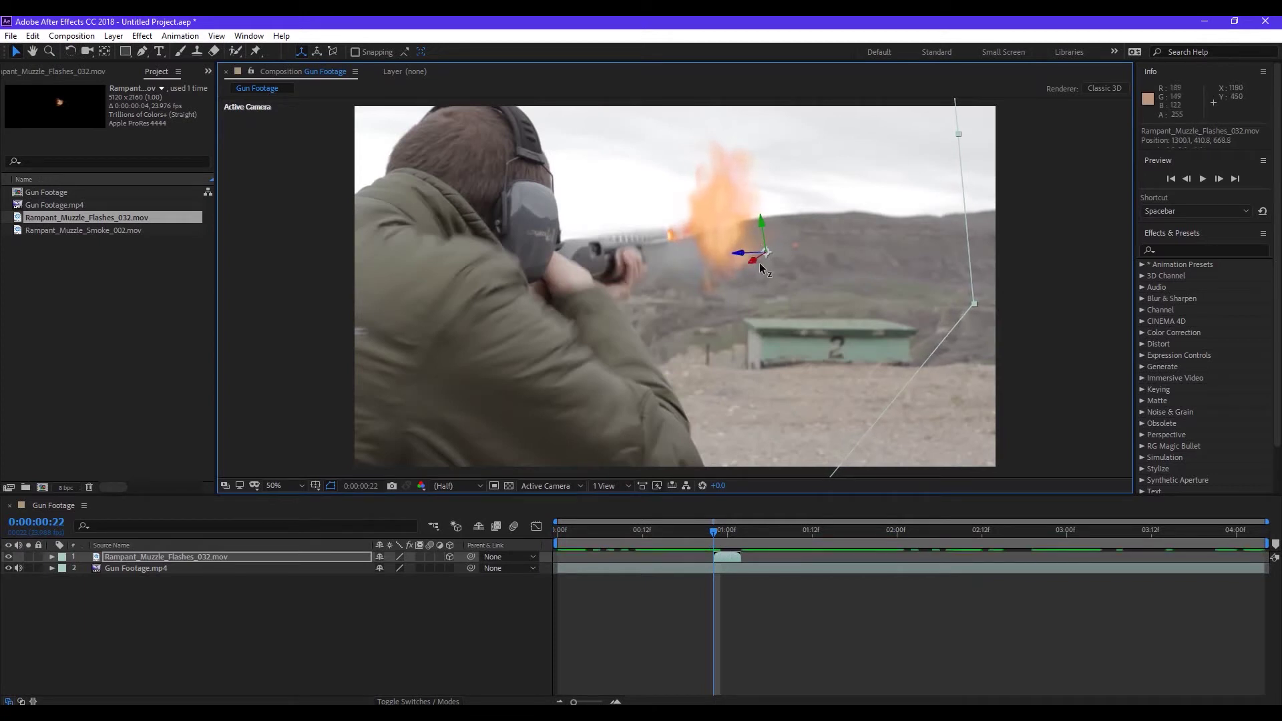
pyautogui.click(1042, 338)
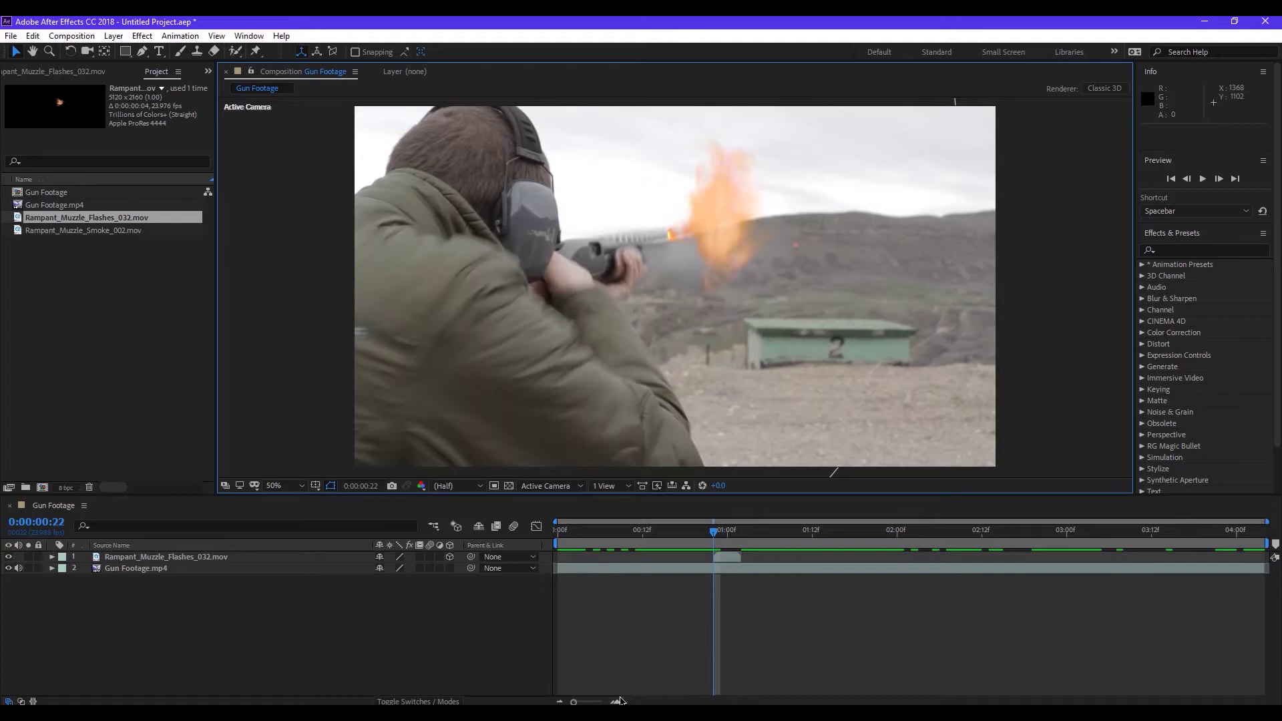
# - Step frame by frame between 0:00:00:21 and 0:00:01:00 to compare the muzzle flash with the gun's movement
pyautogui.press('pagedown')
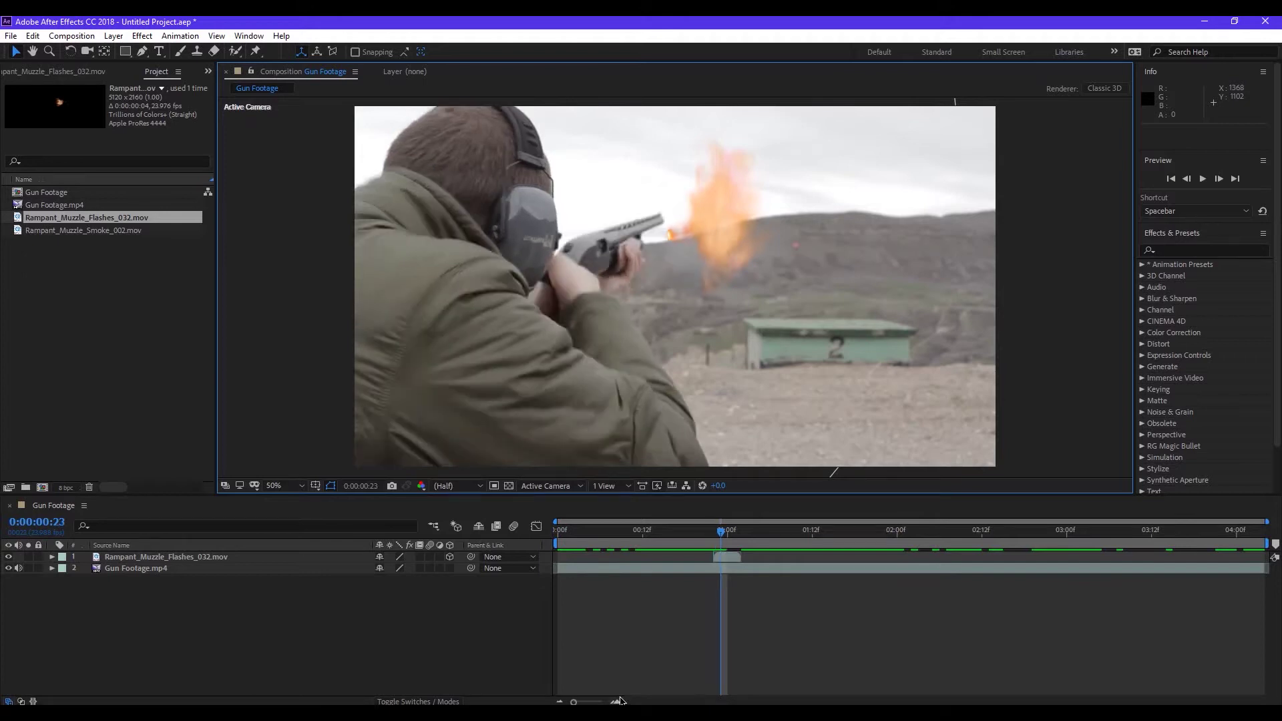
pyautogui.press('pagedown')
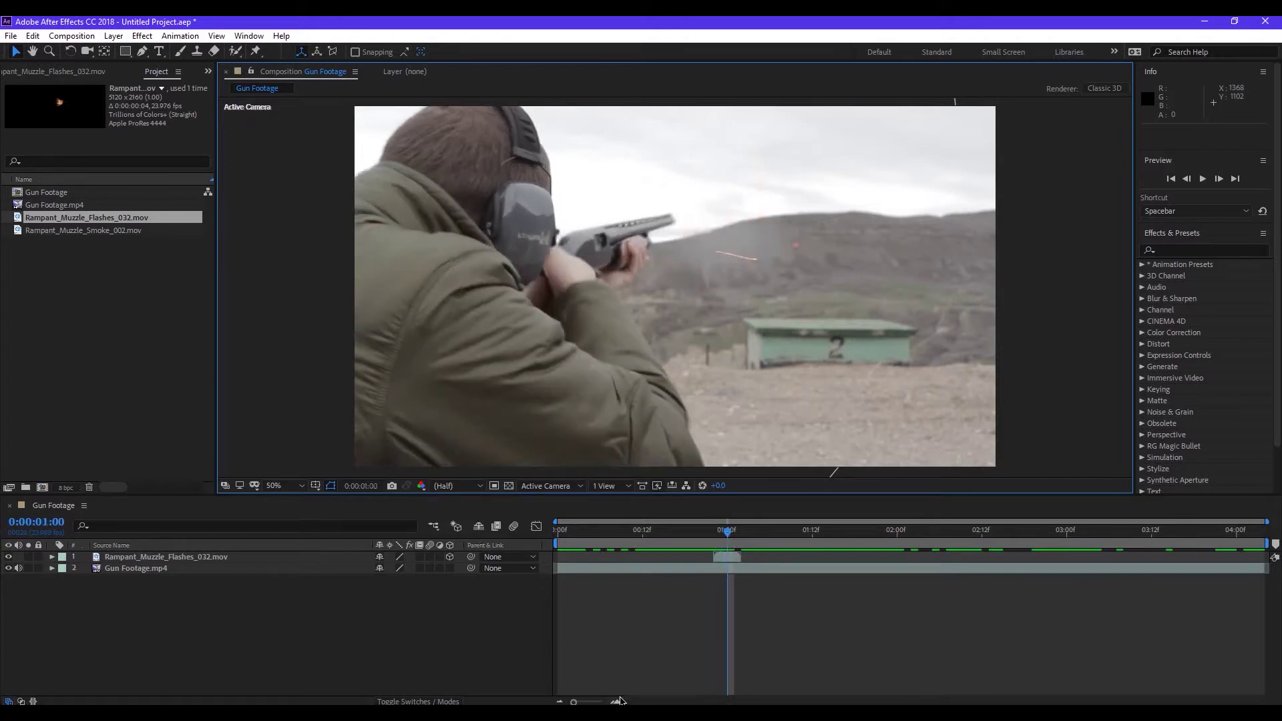
pyautogui.press('pageup')
pyautogui.press('pageup')
pyautogui.press('pageup')
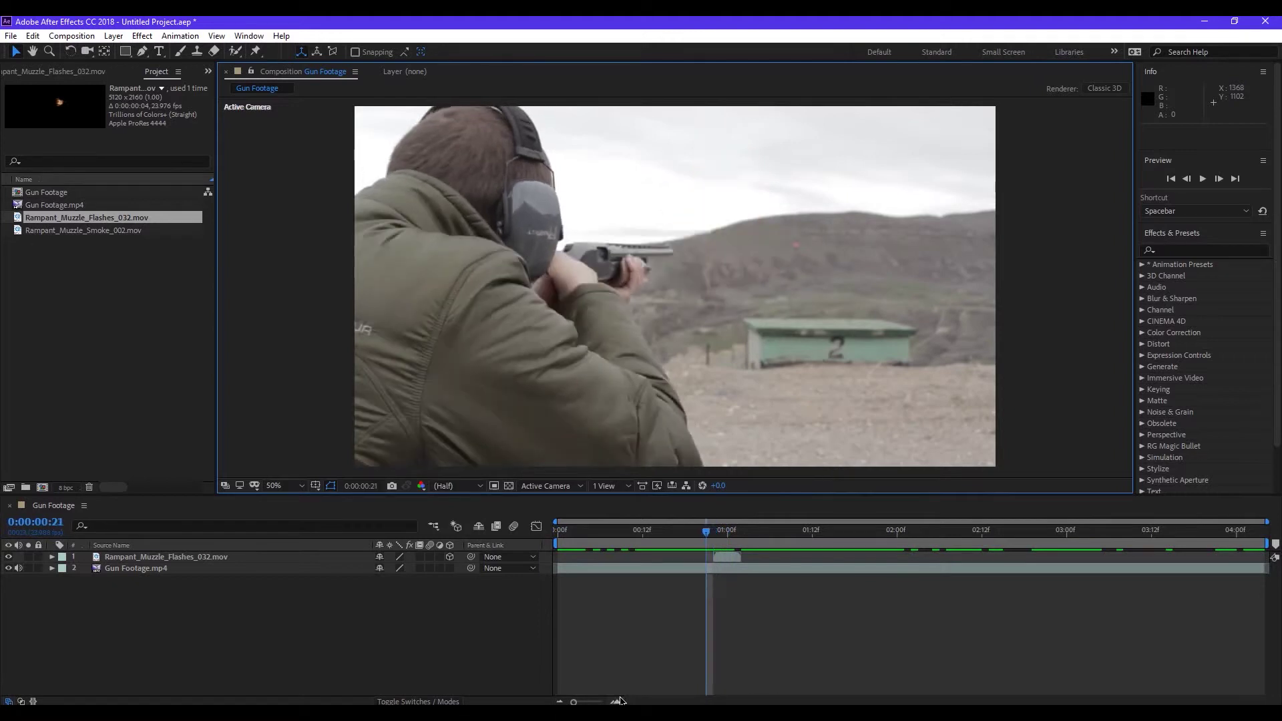
pyautogui.press('pagedown')
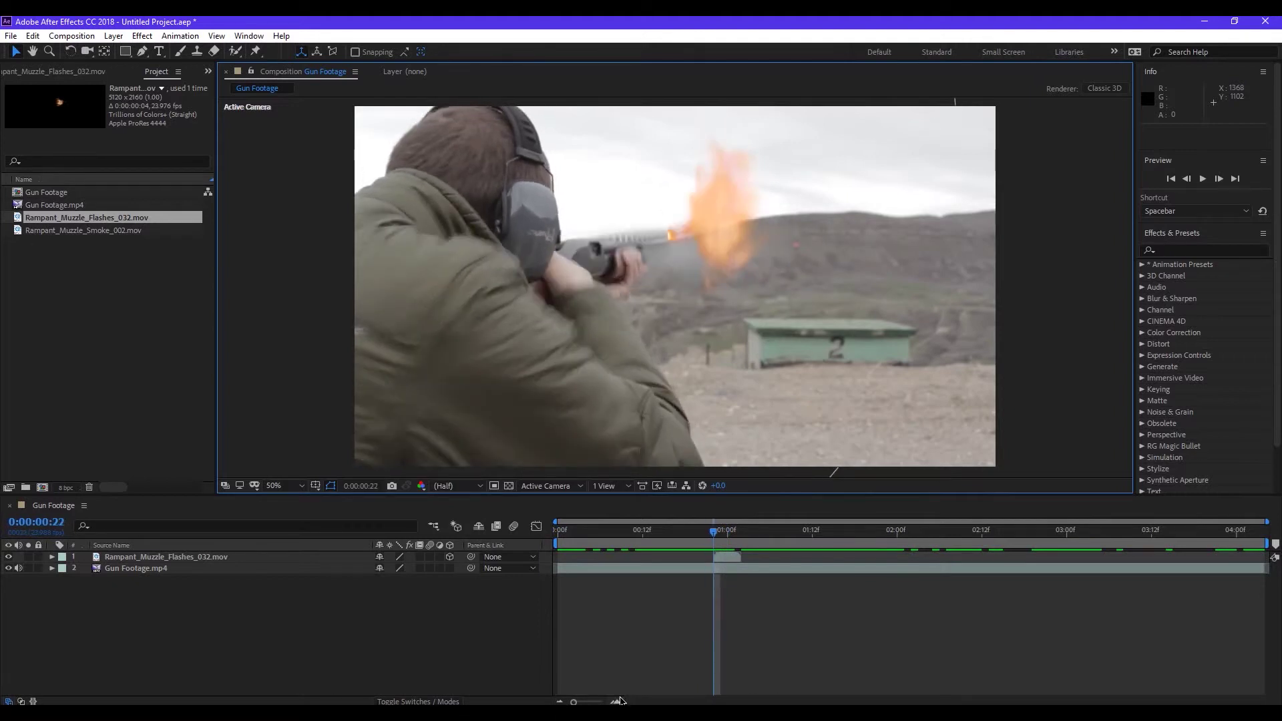
pyautogui.press('pagedown')
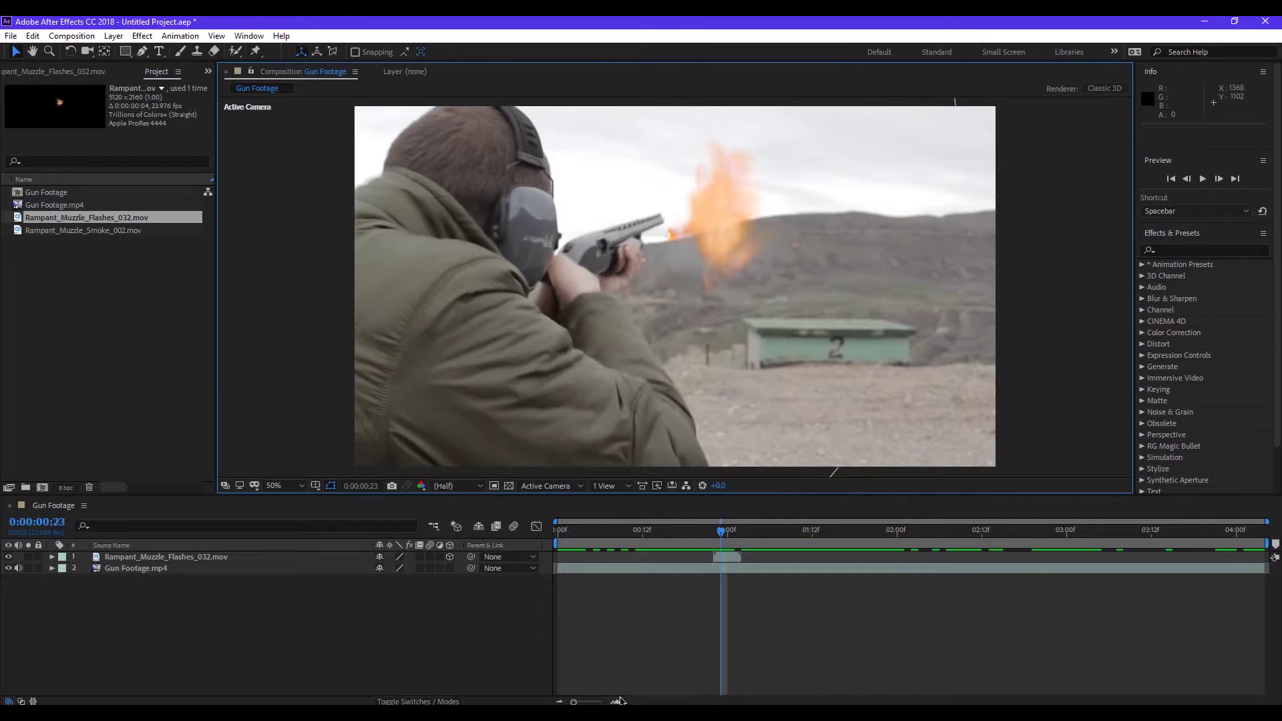
# - Keyframe the muzzle flash's Position at 0:00:00:22, and at 0:00:00:23 move the flash onto the raised muzzle at about 1294, 378, 660
pyautogui.click(727, 556)
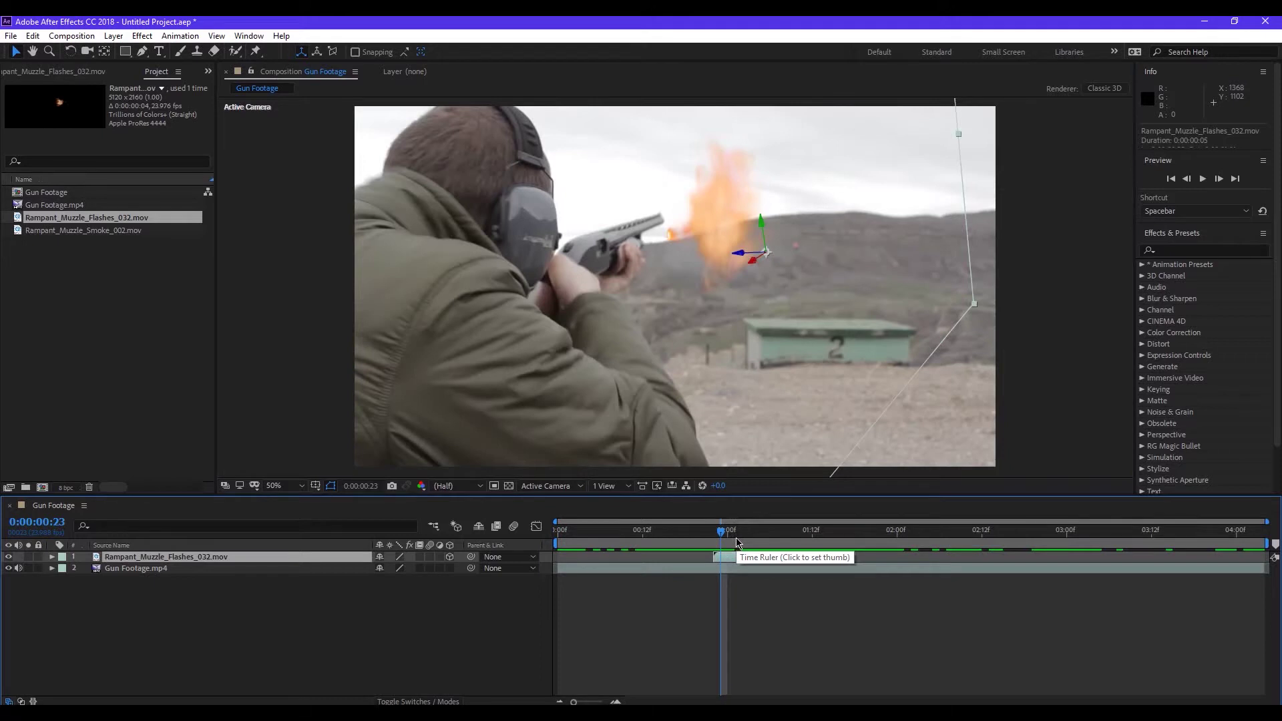
pyautogui.press('pageup')
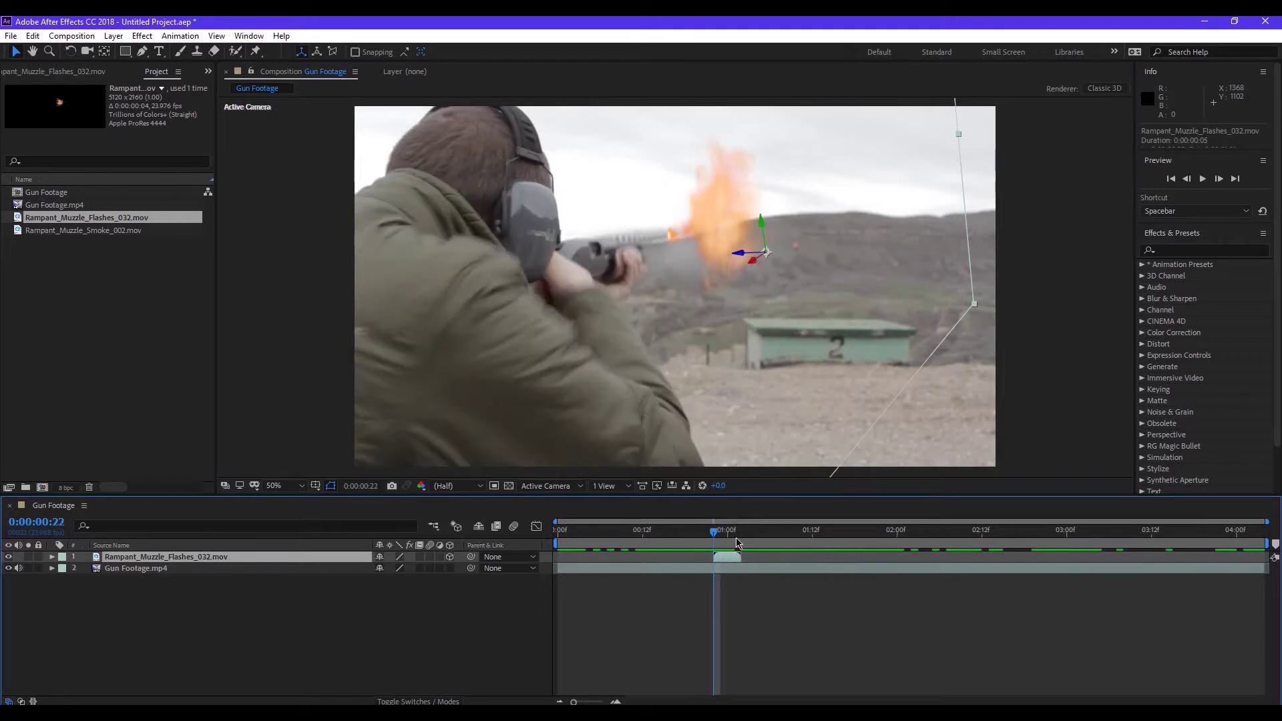
pyautogui.click(52, 557)
pyautogui.click(63, 574)
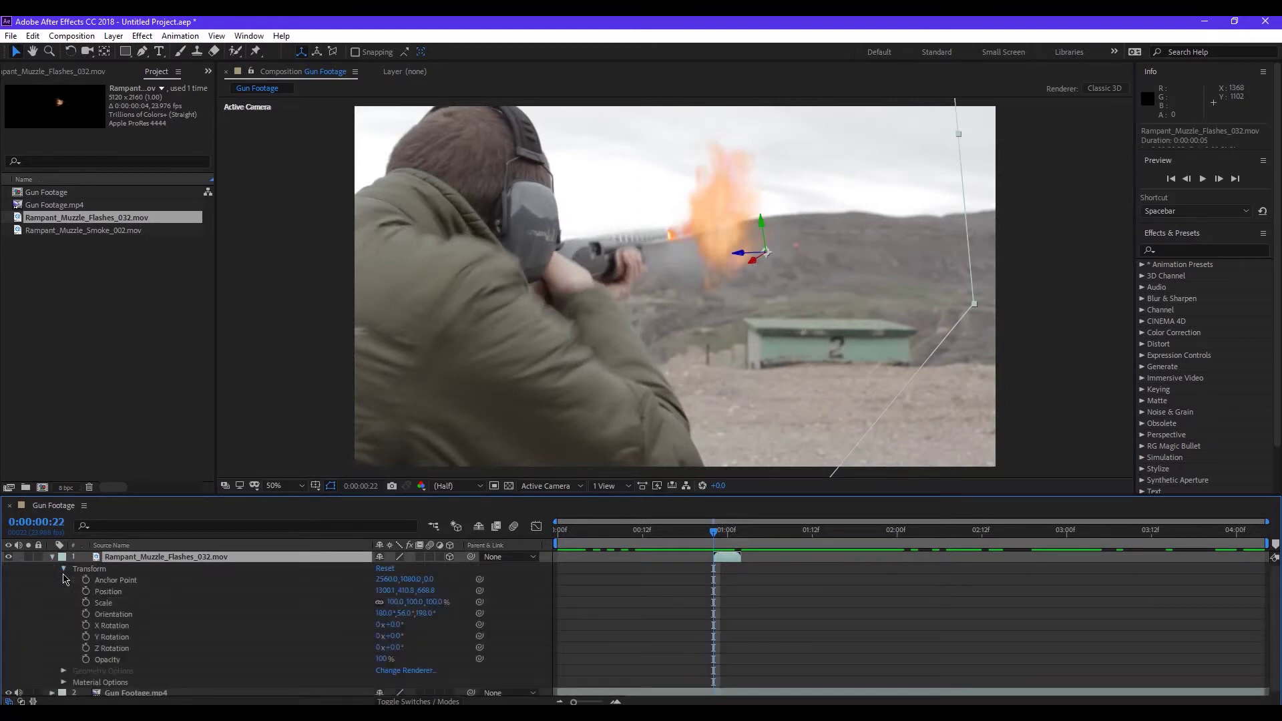
pyautogui.click(53, 558)
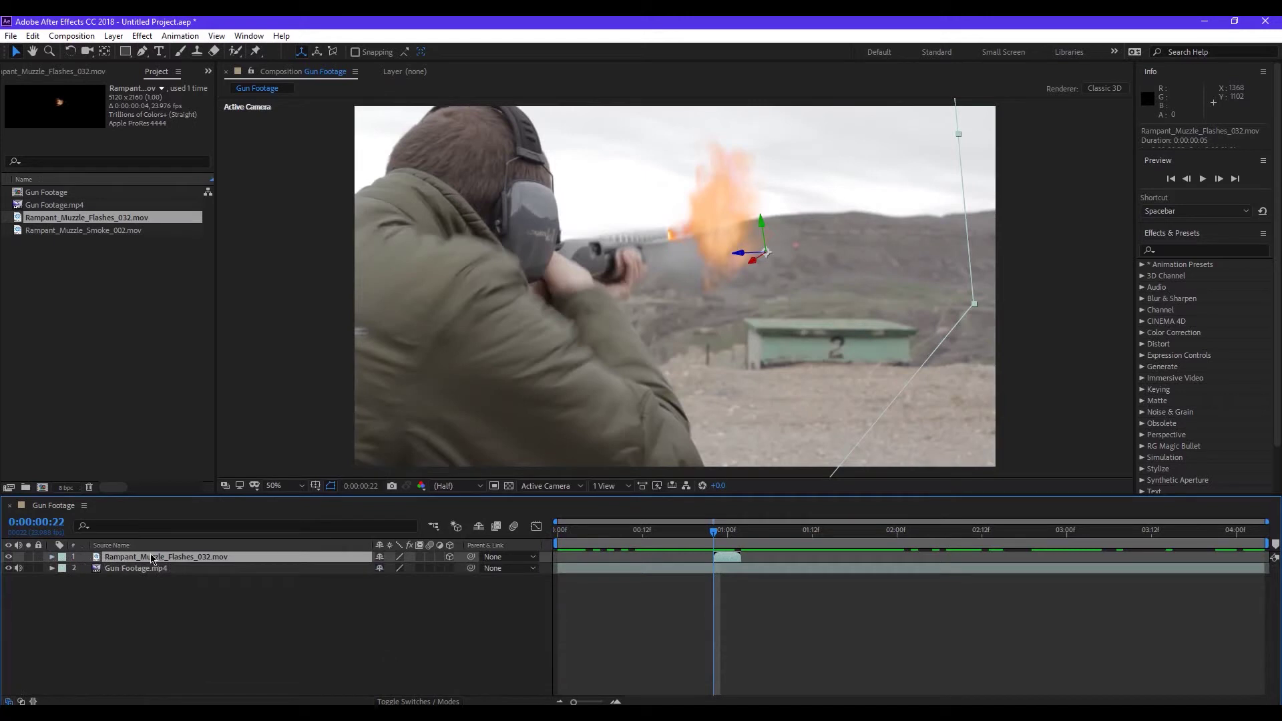
pyautogui.click(52, 562)
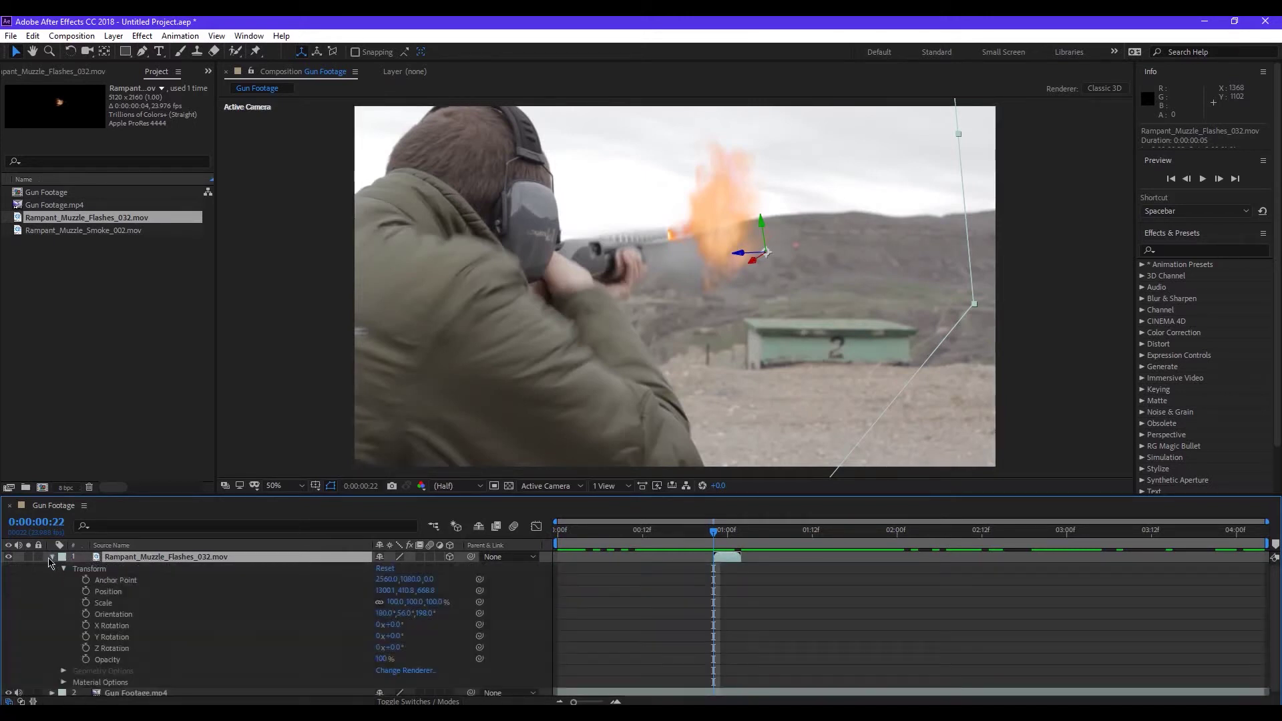
pyautogui.click(62, 570)
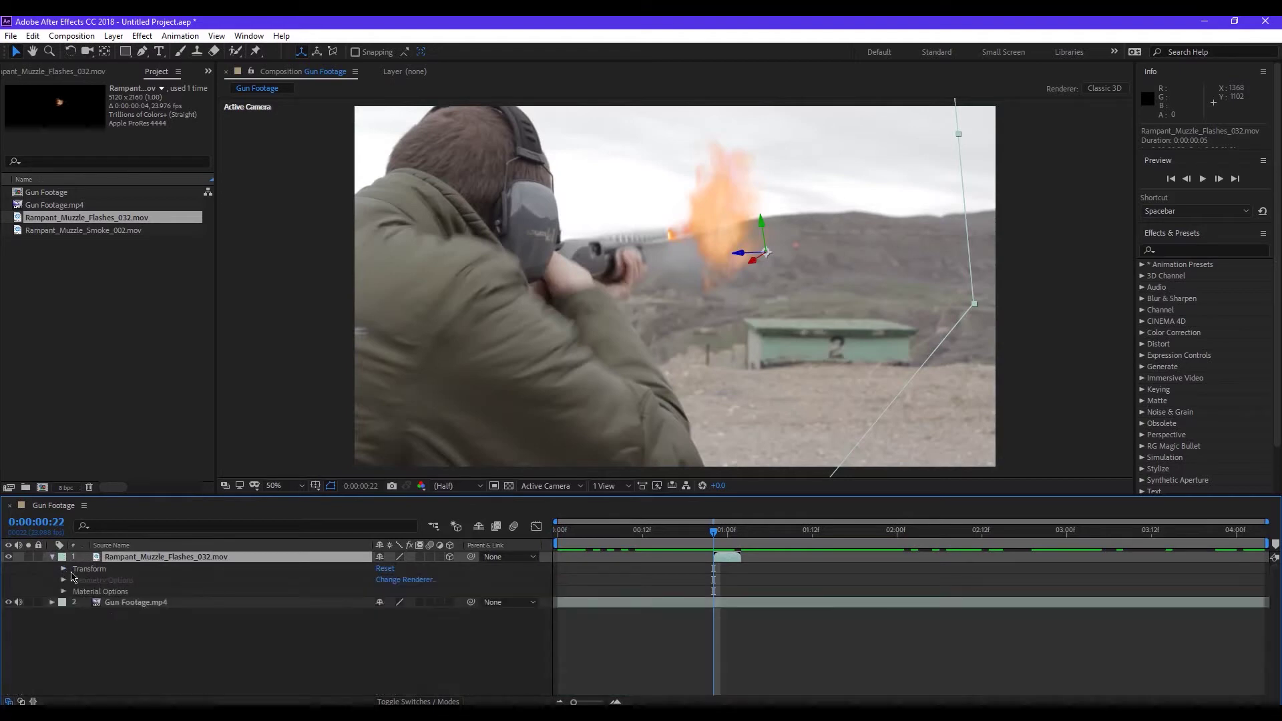
pyautogui.click(86, 572)
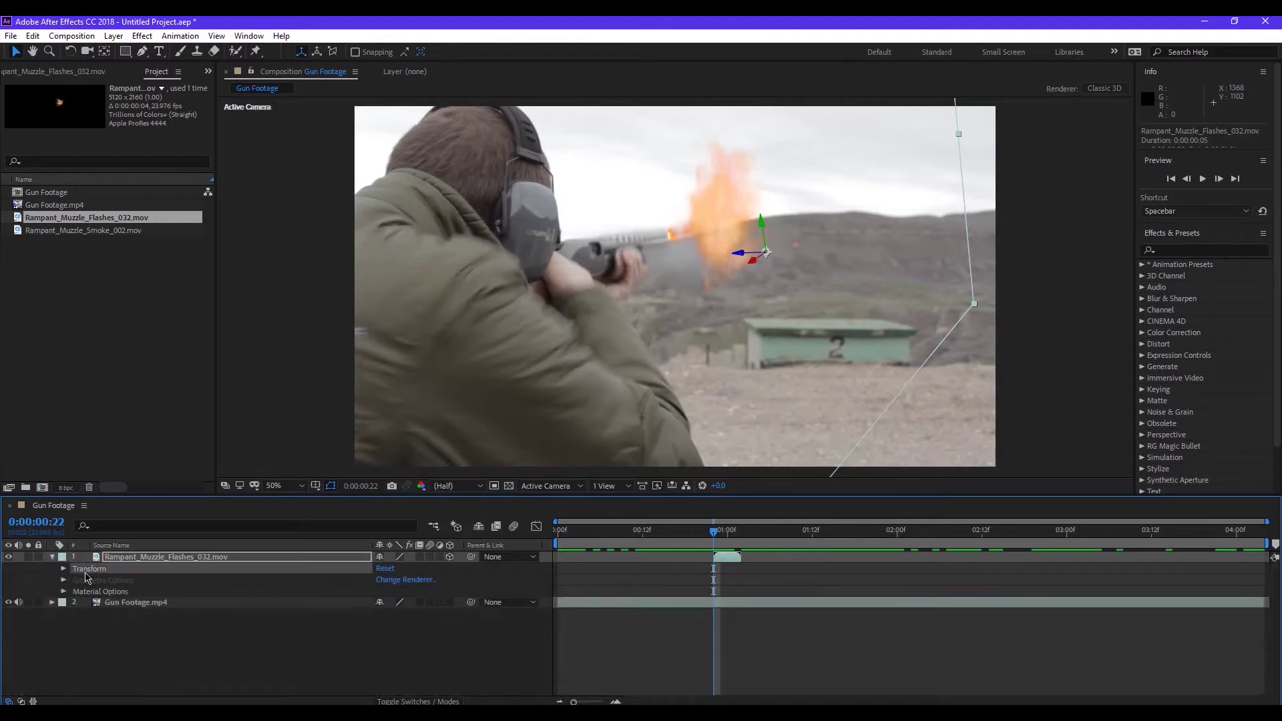
pyautogui.click(63, 569)
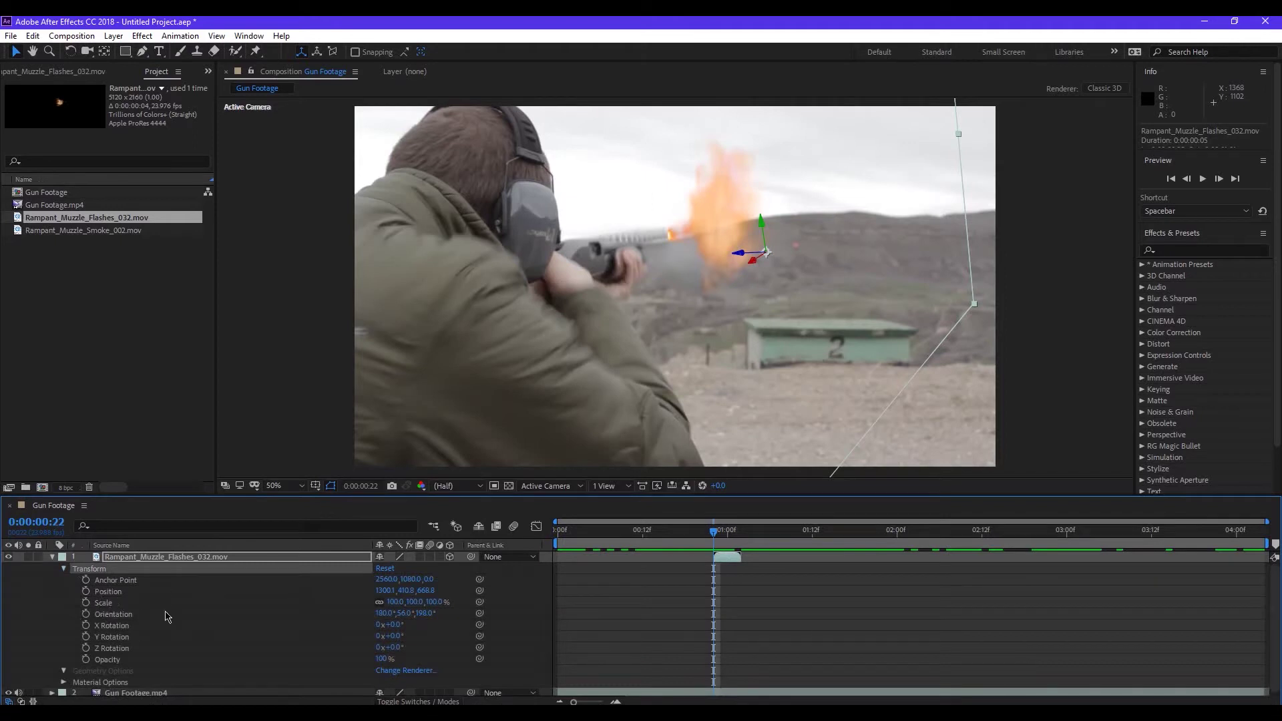
pyautogui.click(85, 591)
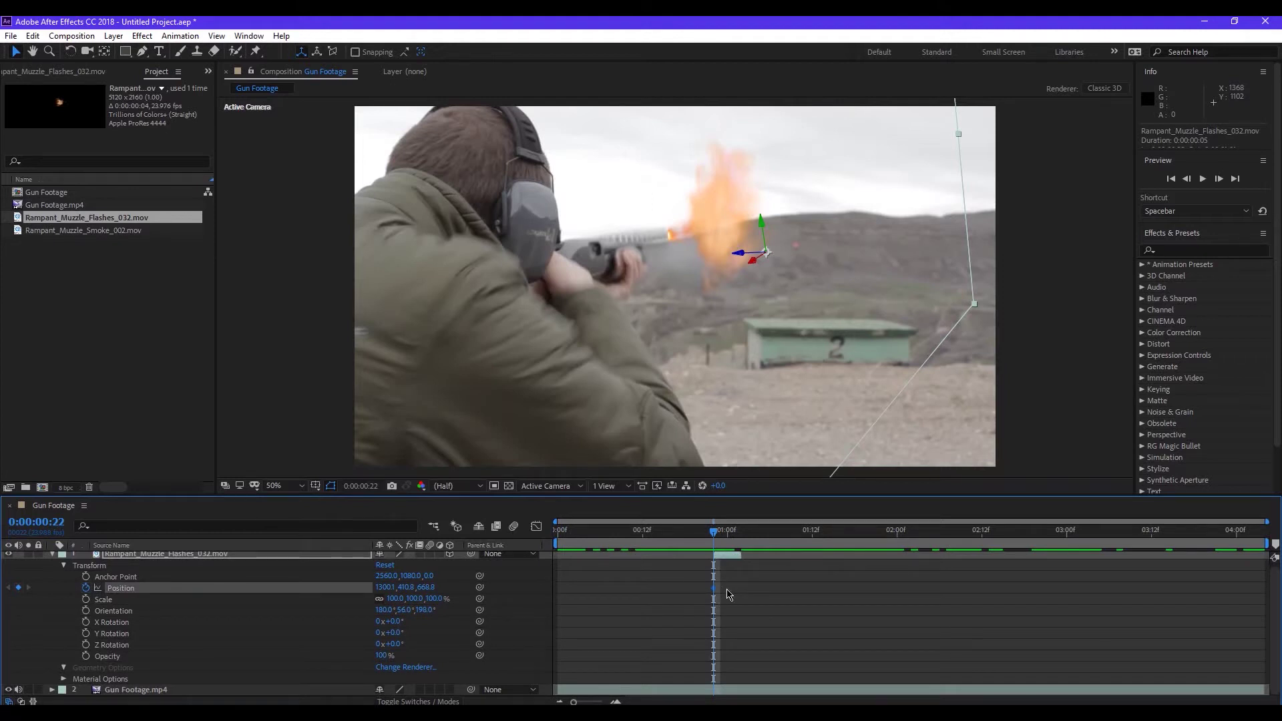
pyautogui.press('pagedown')
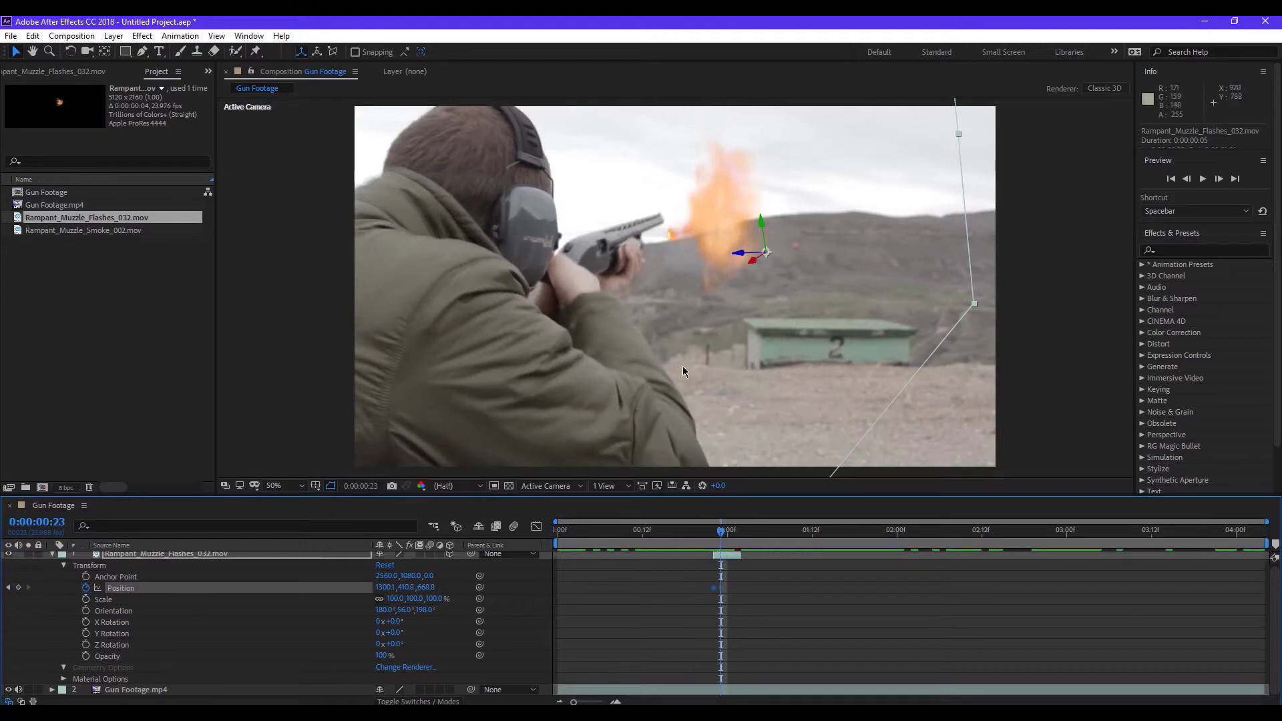
pyautogui.moveTo(764, 229); pyautogui.dragTo(763, 218)
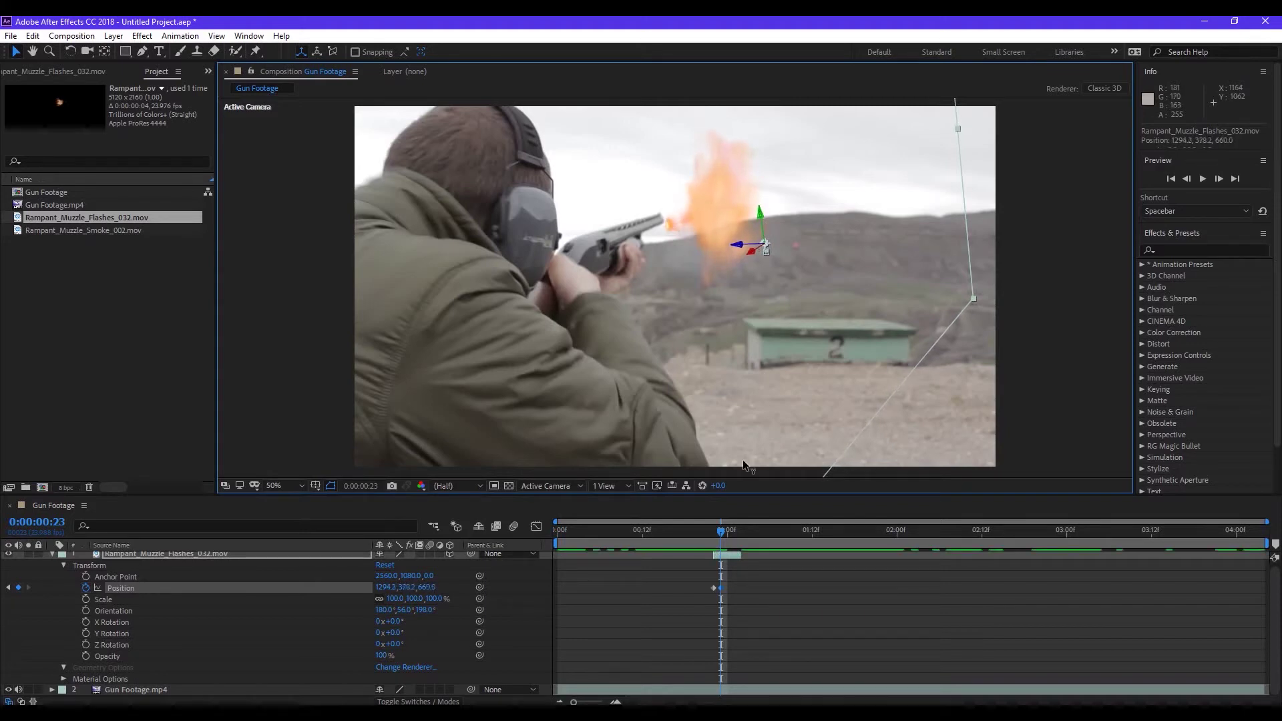
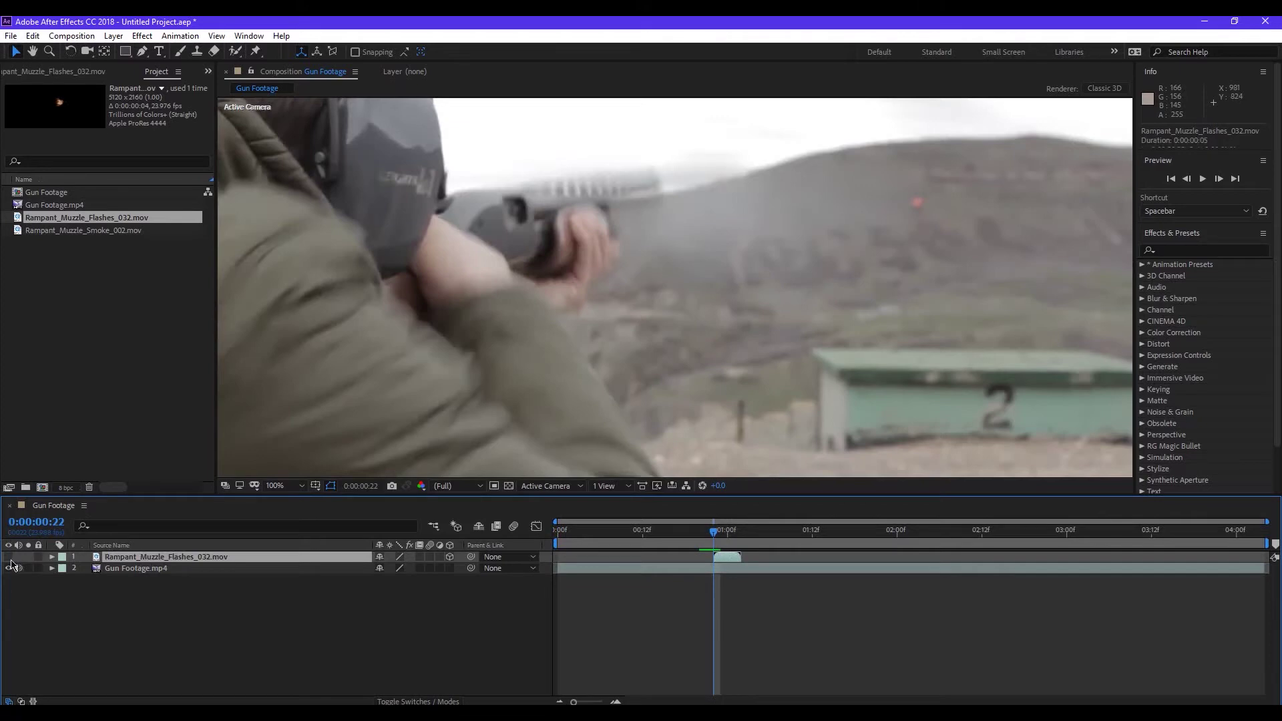
# - Hide the muzzle flash layer and add Rampant_Muzzle_Smoke_002.mov directly beneath it, starting at 0:00:00:22
pyautogui.click(9, 557)
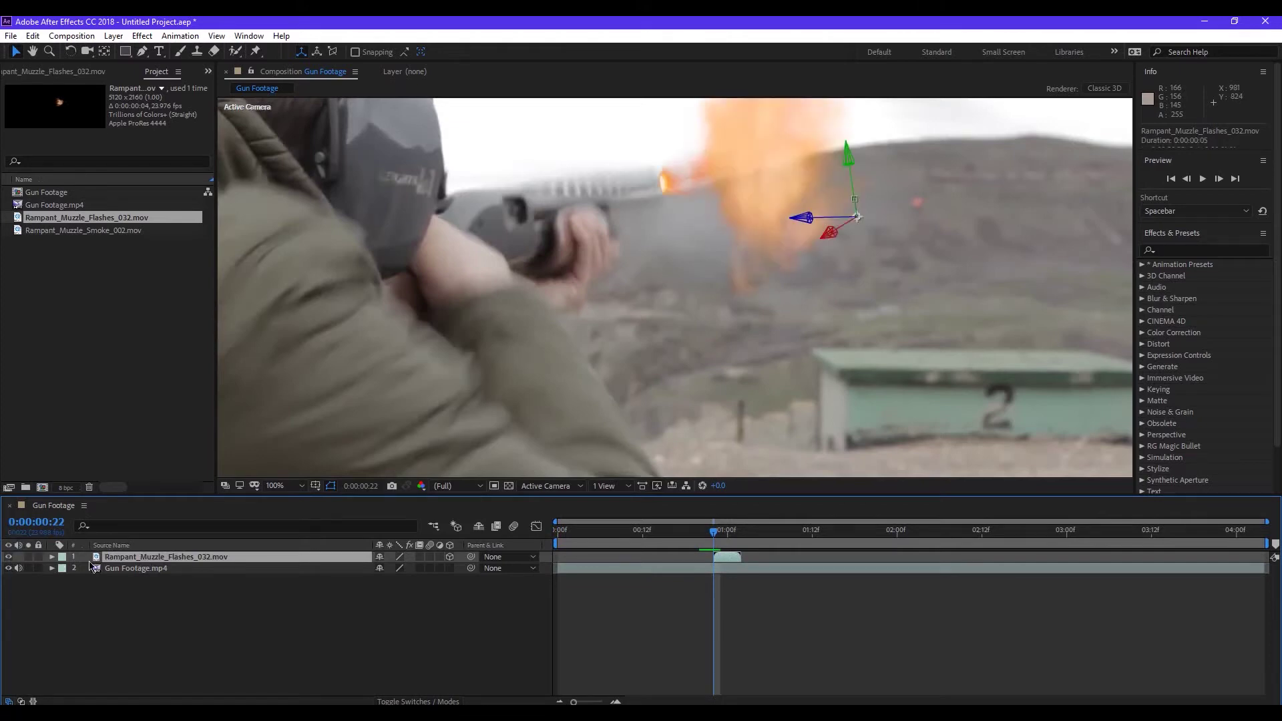
pyautogui.click(9, 557)
pyautogui.click(52, 231)
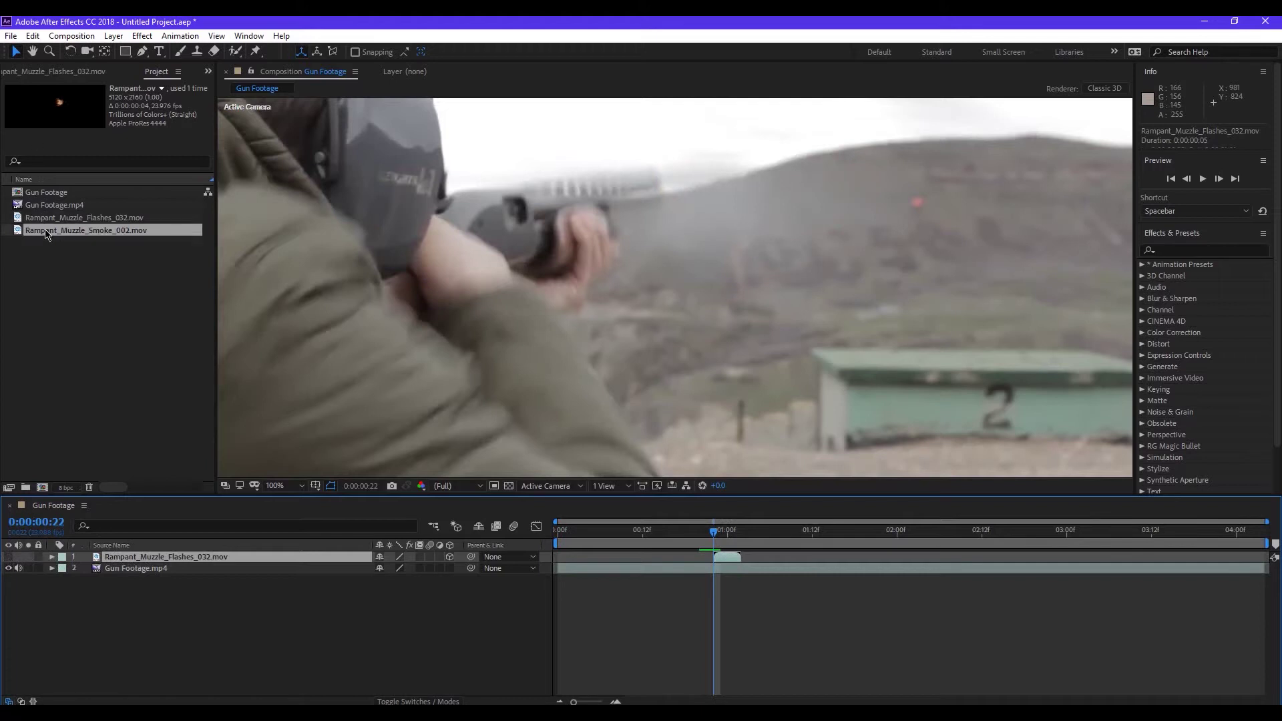
pyautogui.moveTo(73, 241); pyautogui.dragTo(150, 562)
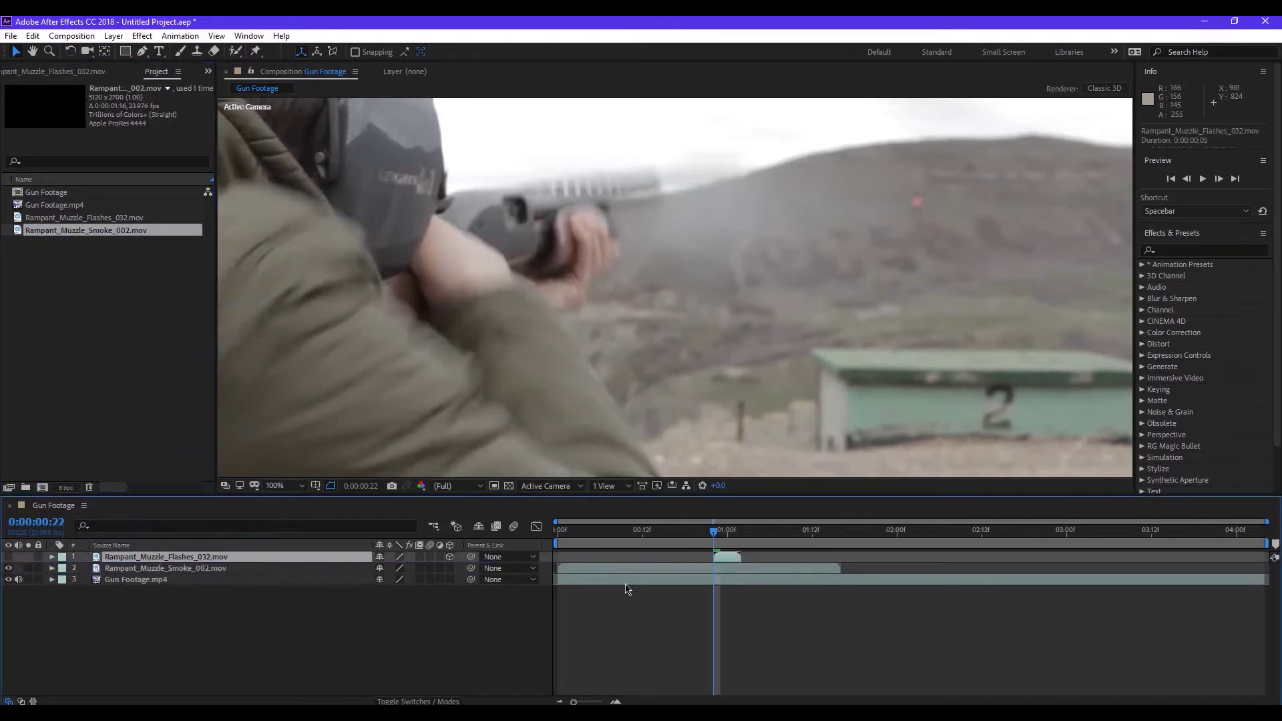
pyautogui.click(604, 572)
pyautogui.moveTo(603, 569); pyautogui.dragTo(762, 582)
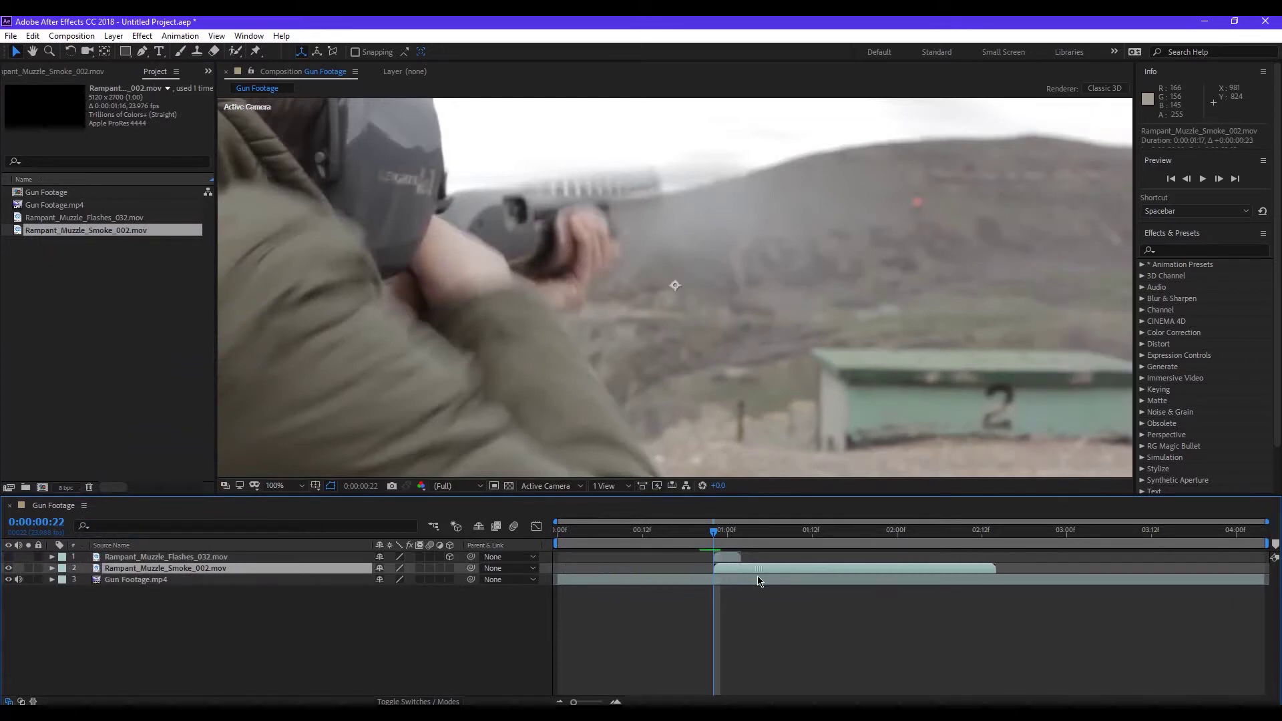
# - Scale the smoke layer down to about 31% wide and 34% high
pyautogui.scroll(-2, 821, 319)
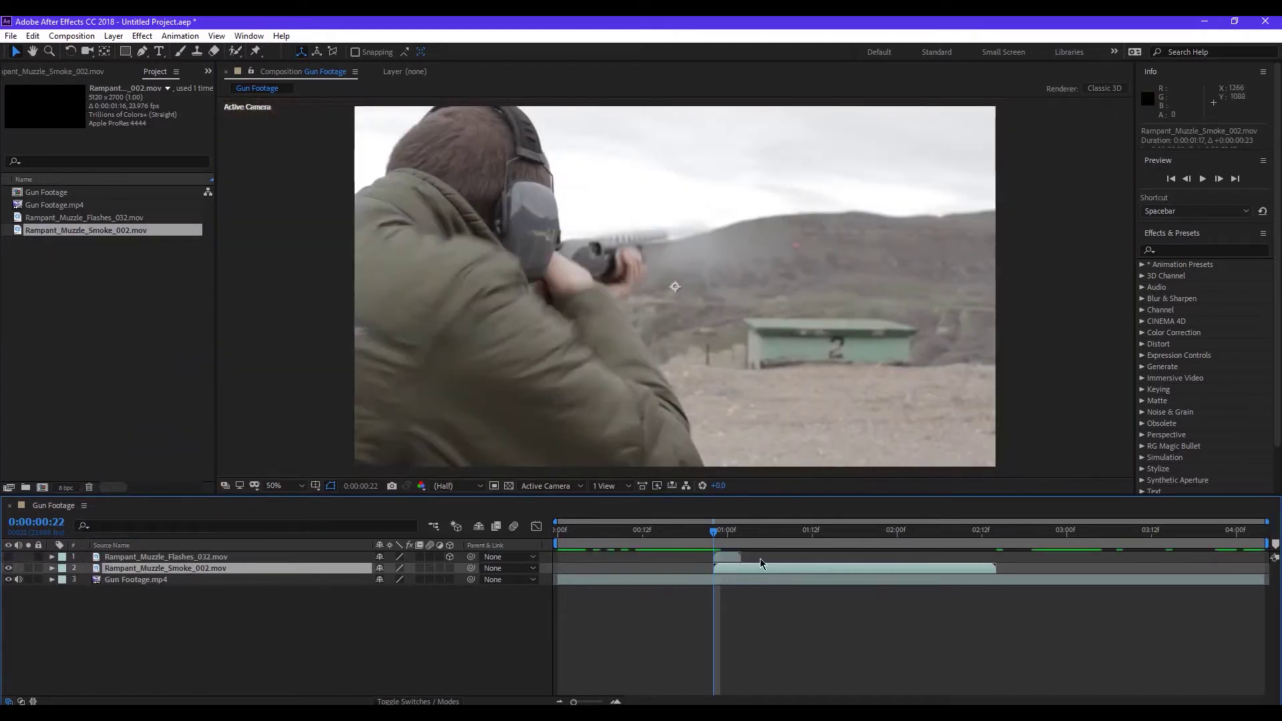
pyautogui.scroll(-4, 758, 423)
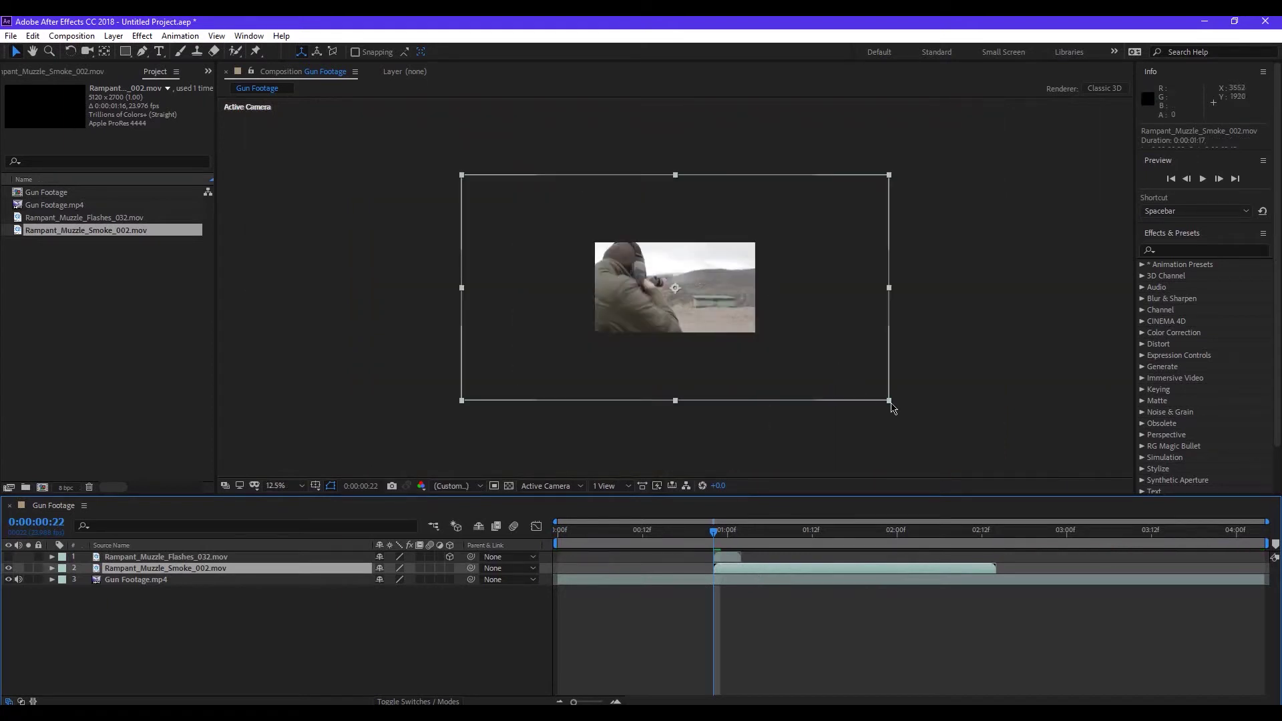
pyautogui.moveTo(889, 402); pyautogui.dragTo(742, 332)
pyautogui.scroll(4, 743, 334)
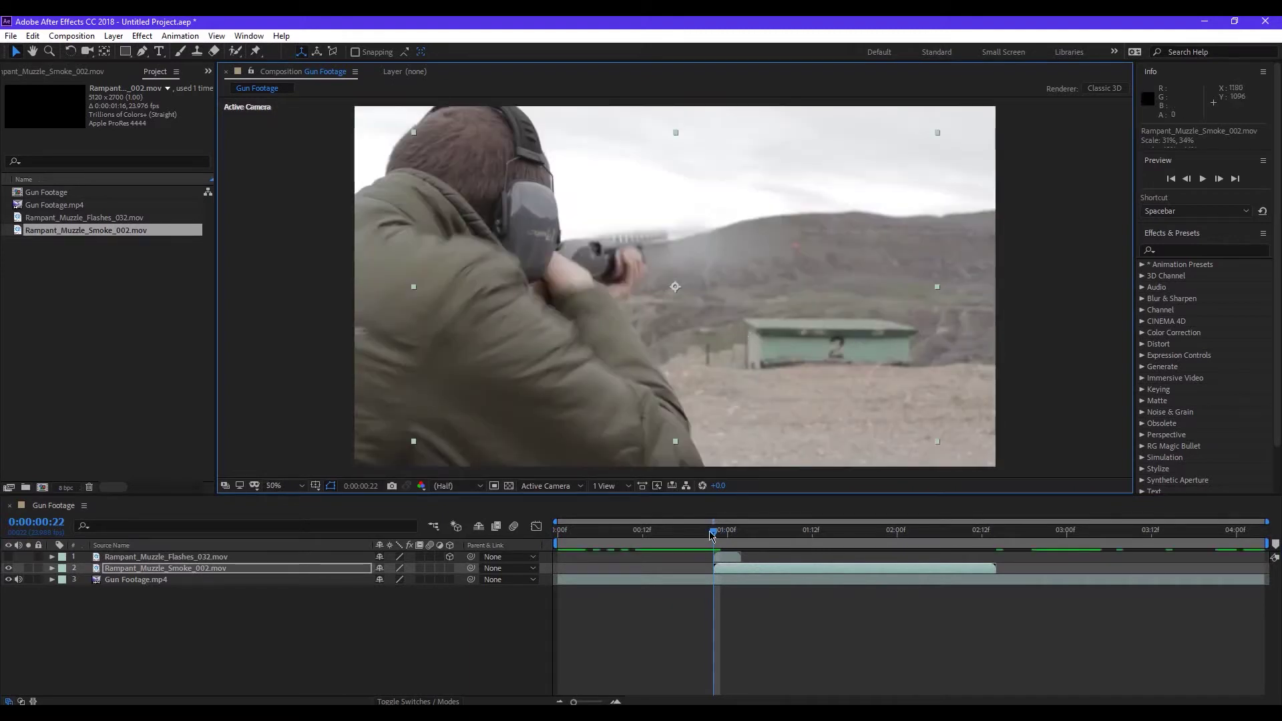
# - Examine the smoke's look and placement relative to the gun from 0:00:00:23 to 0:00:01:07
pyautogui.click(721, 532)
pyautogui.moveTo(722, 532); pyautogui.dragTo(749, 534)
pyautogui.scroll(3, 830, 303)
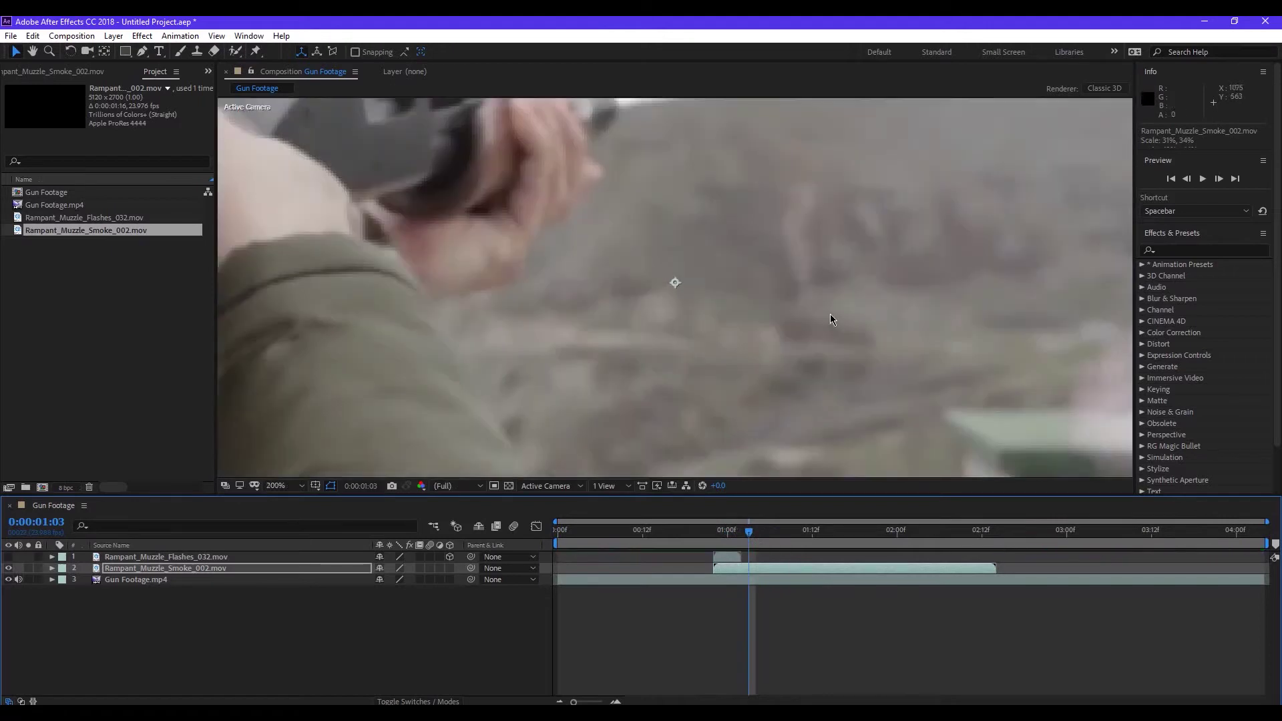
pyautogui.scroll(-1, 842, 319)
pyautogui.moveTo(825, 320); pyautogui.dragTo(780, 322)
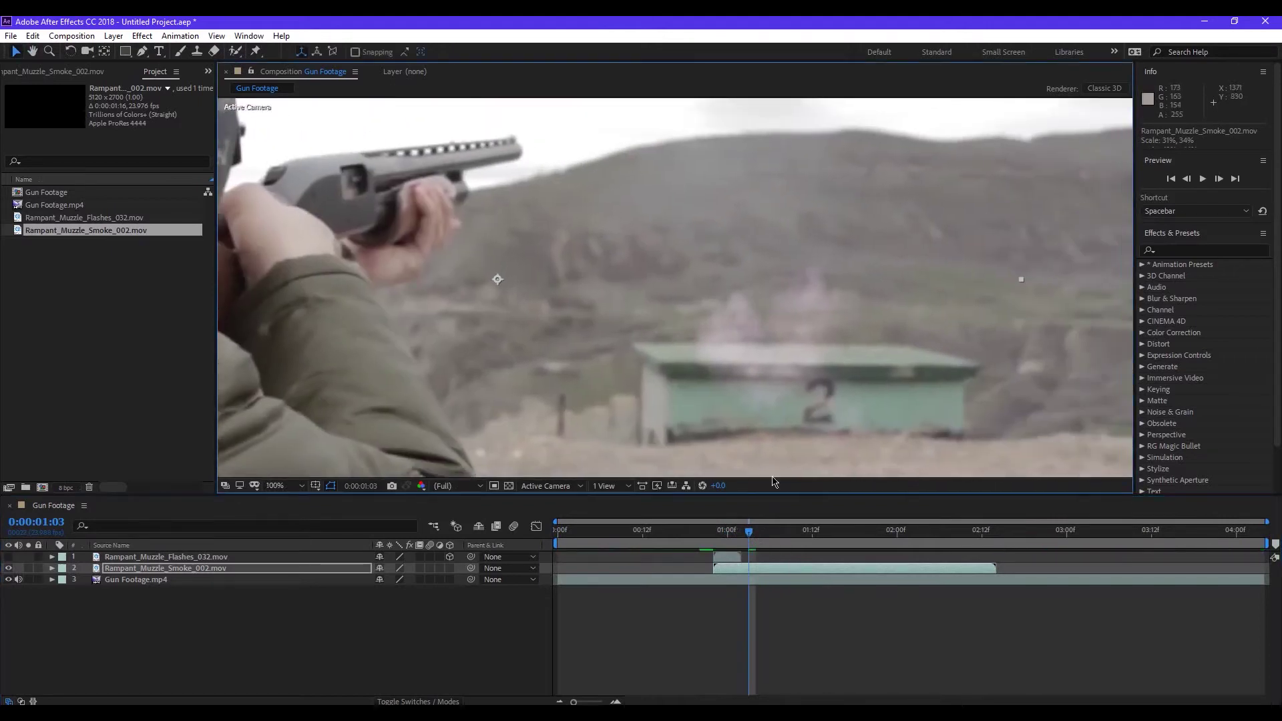
pyautogui.moveTo(748, 533)
pyautogui.mouseDown()
pyautogui.moveTo(713, 532)
pyautogui.moveTo(828, 540)
pyautogui.moveTo(770, 534)
pyautogui.mouseUp()
pyautogui.scroll(-2, 770, 337)
pyautogui.scroll(1, 755, 305)
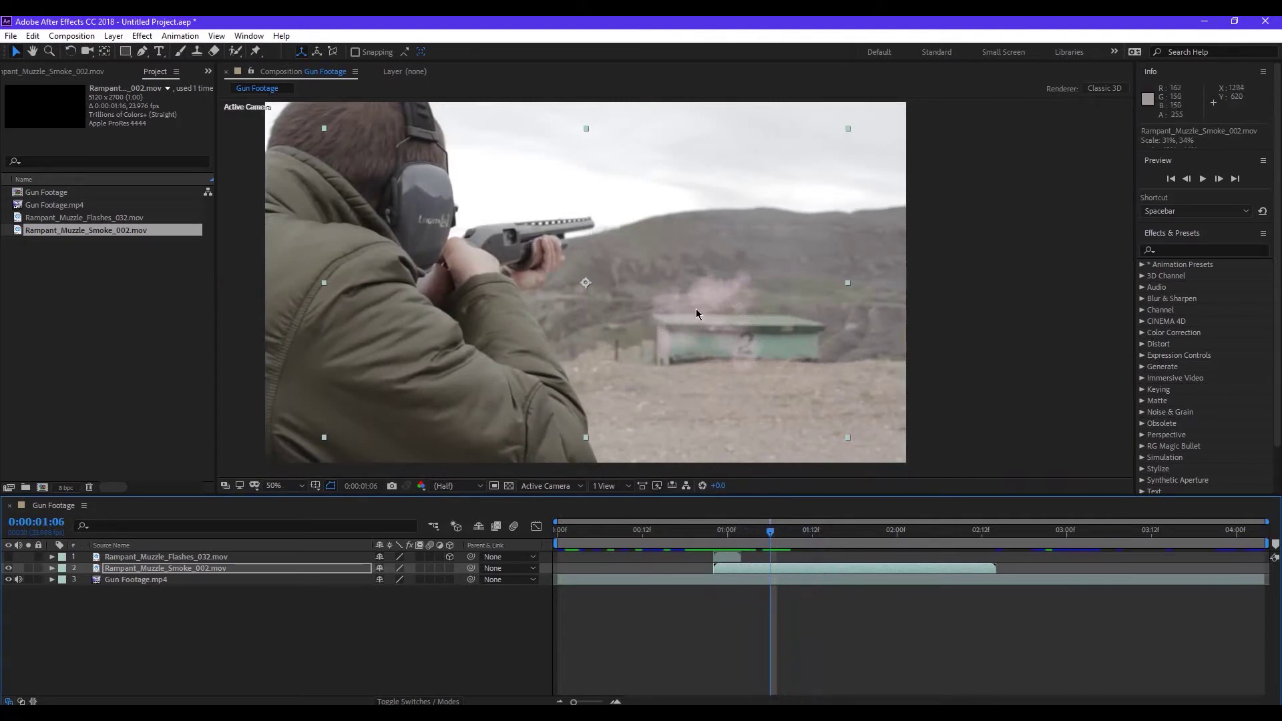
pyautogui.moveTo(770, 531)
pyautogui.mouseDown()
pyautogui.moveTo(725, 533)
pyautogui.moveTo(778, 536)
pyautogui.mouseUp()
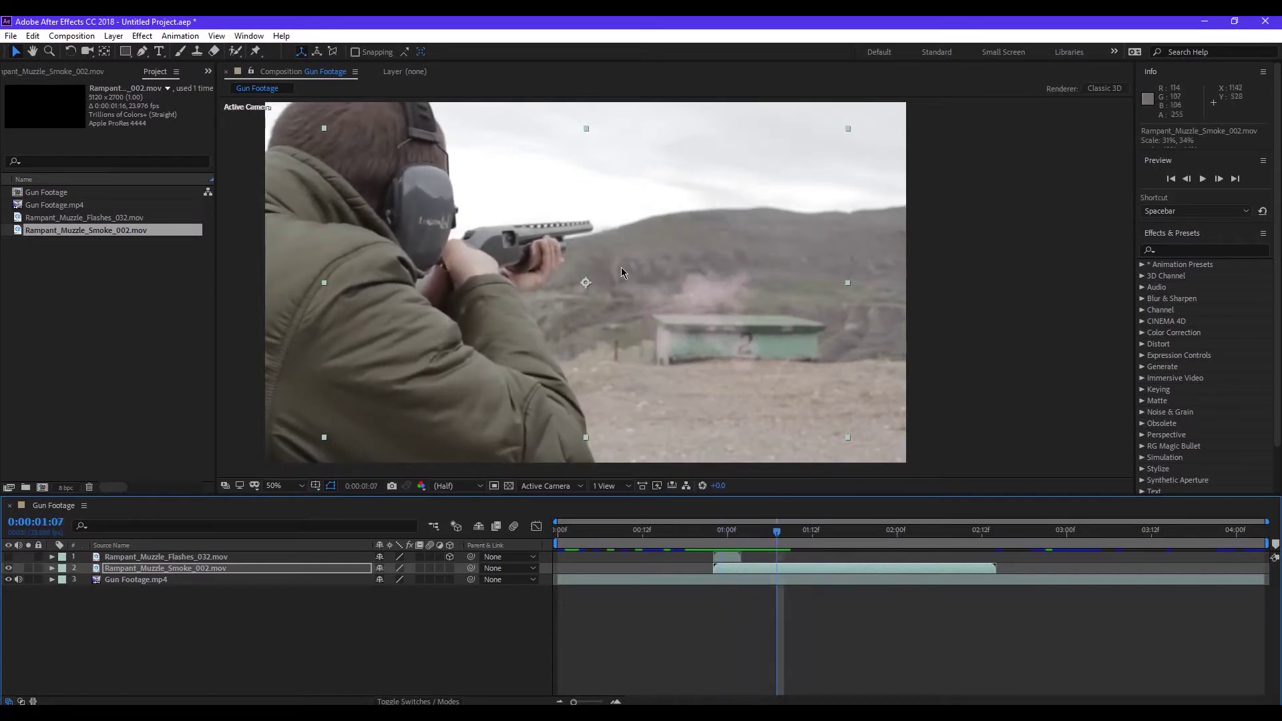
# - Make the smoke layer 3D and rotate it to an orientation of about 180°, 30°, 180°
pyautogui.click(317, 569)
pyautogui.click(450, 570)
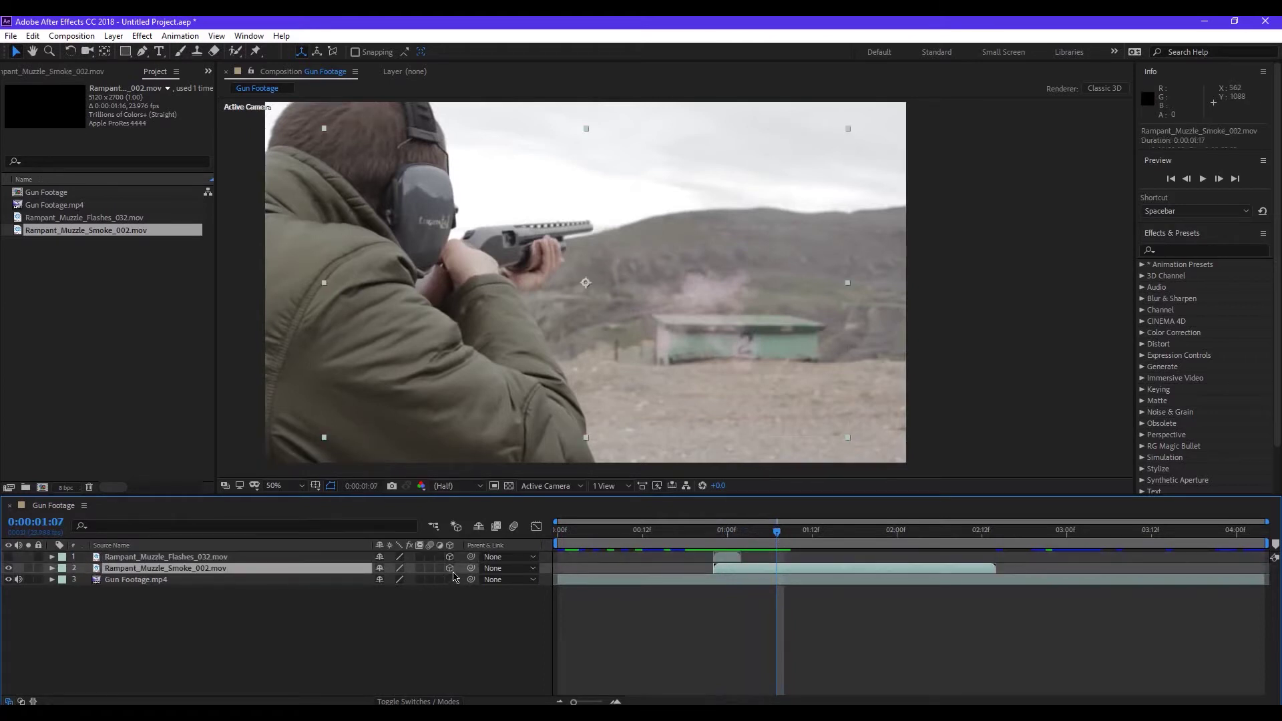
pyautogui.click(70, 50)
pyautogui.moveTo(591, 267); pyautogui.dragTo(656, 259)
pyautogui.press('v')
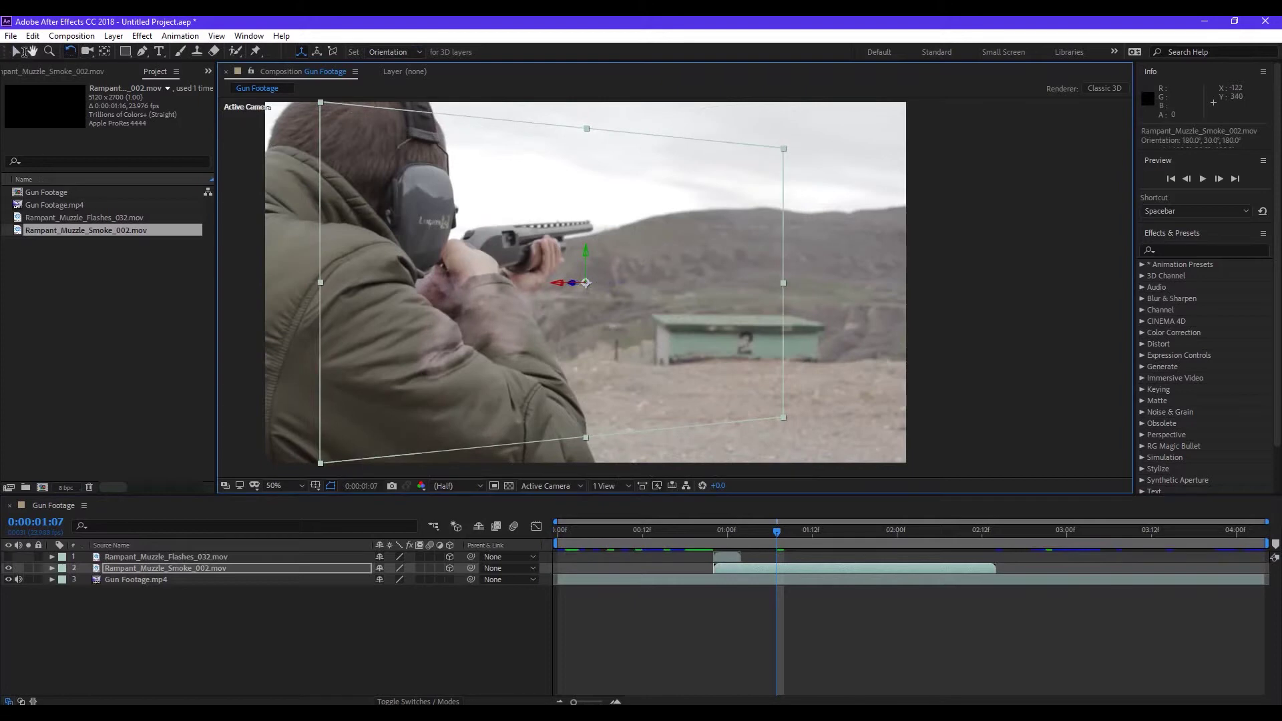
# - Enlarge the smoke and move it onto the gun's muzzle, at a position of about 1592, 52, 2021, aligned at 0:00:01:05
pyautogui.moveTo(585, 259); pyautogui.dragTo(432, 191)
pyautogui.moveTo(567, 214); pyautogui.dragTo(678, 179)
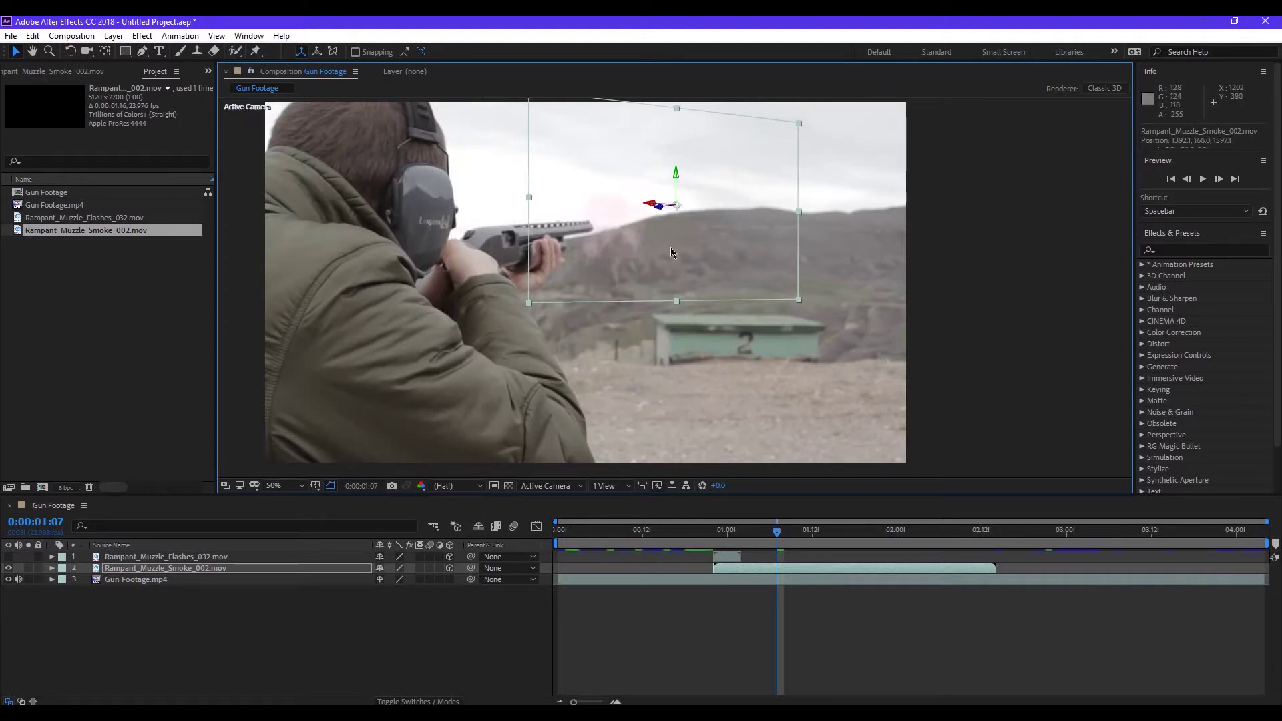
pyautogui.moveTo(777, 531)
pyautogui.mouseDown()
pyautogui.moveTo(728, 531)
pyautogui.moveTo(804, 532)
pyautogui.moveTo(719, 531)
pyautogui.moveTo(764, 533)
pyautogui.mouseUp()
pyautogui.moveTo(799, 300); pyautogui.dragTo(843, 351)
pyautogui.moveTo(660, 211); pyautogui.dragTo(518, 200)
pyautogui.moveTo(613, 211); pyautogui.dragTo(708, 159)
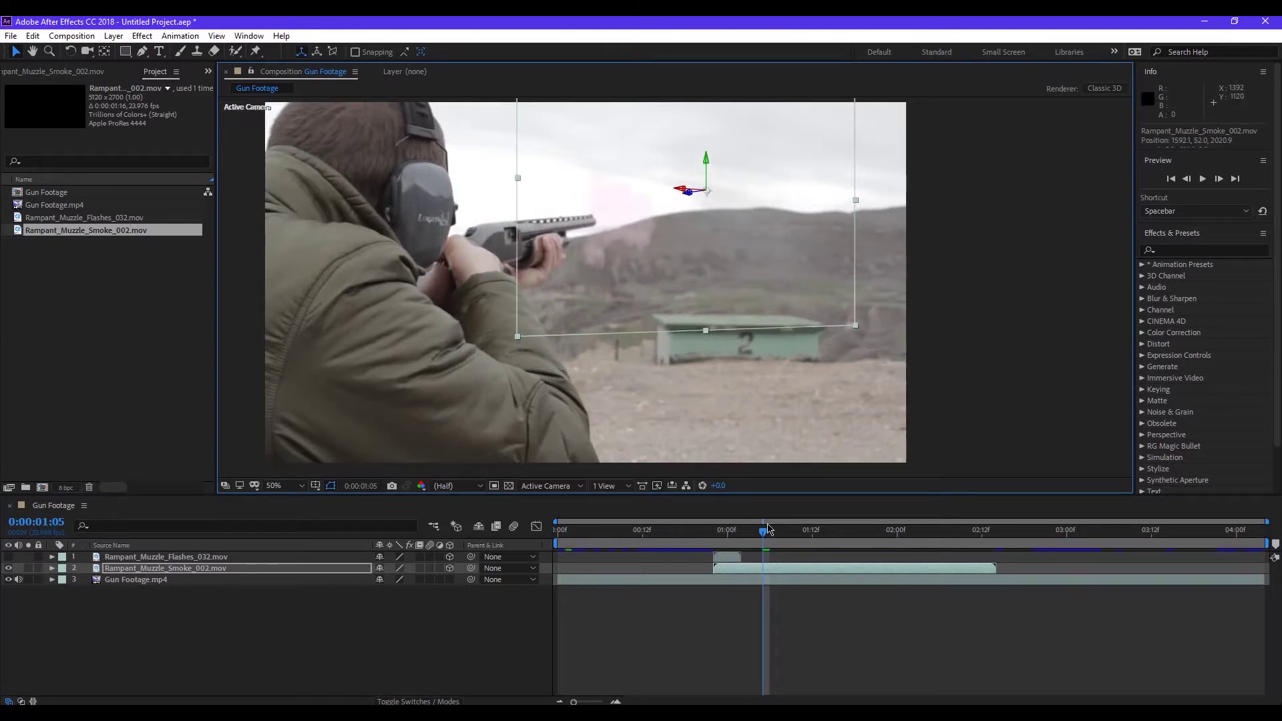
# - Shift the smoke layer four frames earlier in time and show the muzzle flash layer again
pyautogui.moveTo(744, 536); pyautogui.dragTo(748, 573)
pyautogui.moveTo(708, 532)
pyautogui.mouseDown()
pyautogui.moveTo(738, 535)
pyautogui.moveTo(706, 534)
pyautogui.moveTo(719, 570)
pyautogui.moveTo(692, 534)
pyautogui.moveTo(787, 544)
pyautogui.moveTo(706, 547)
pyautogui.moveTo(821, 557)
pyautogui.moveTo(699, 554)
pyautogui.mouseUp()
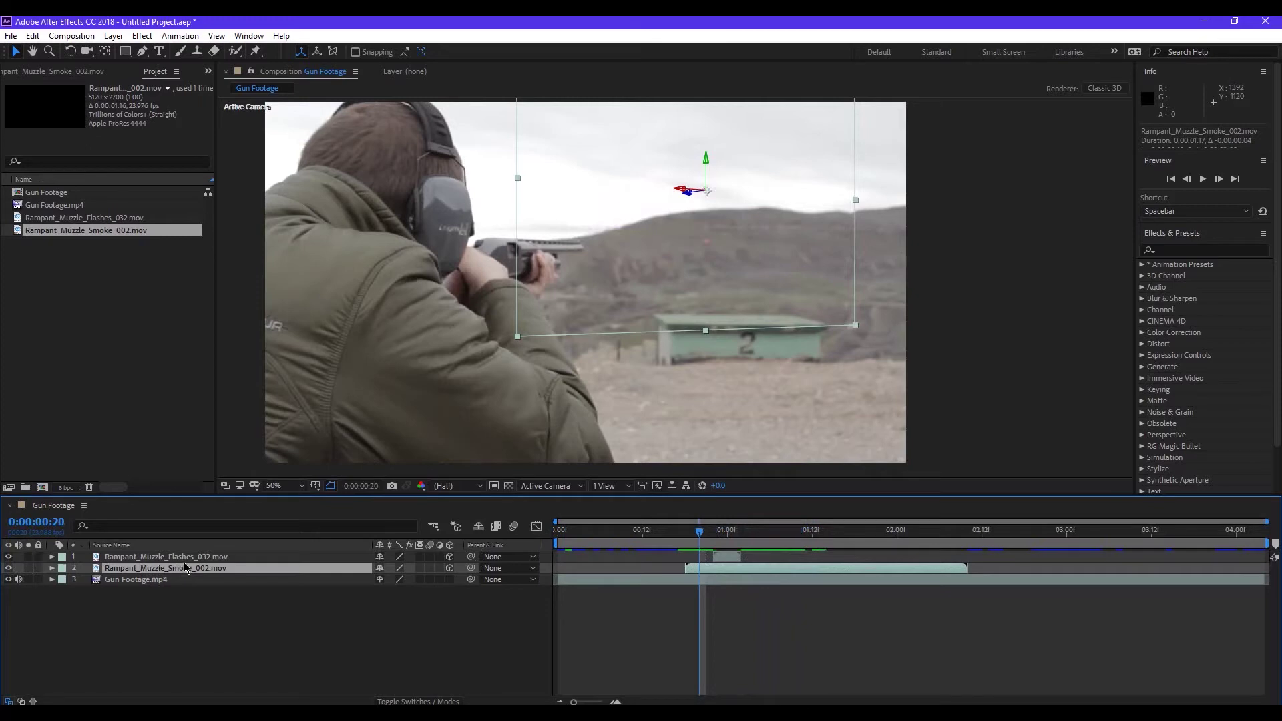
# - Set the blending mode of both the muzzle flash and smoke layers to Screen, with the playhead at 0:00:00:23
pyautogui.hotkey('ctrl', 'Up')
pyautogui.click(721, 533)
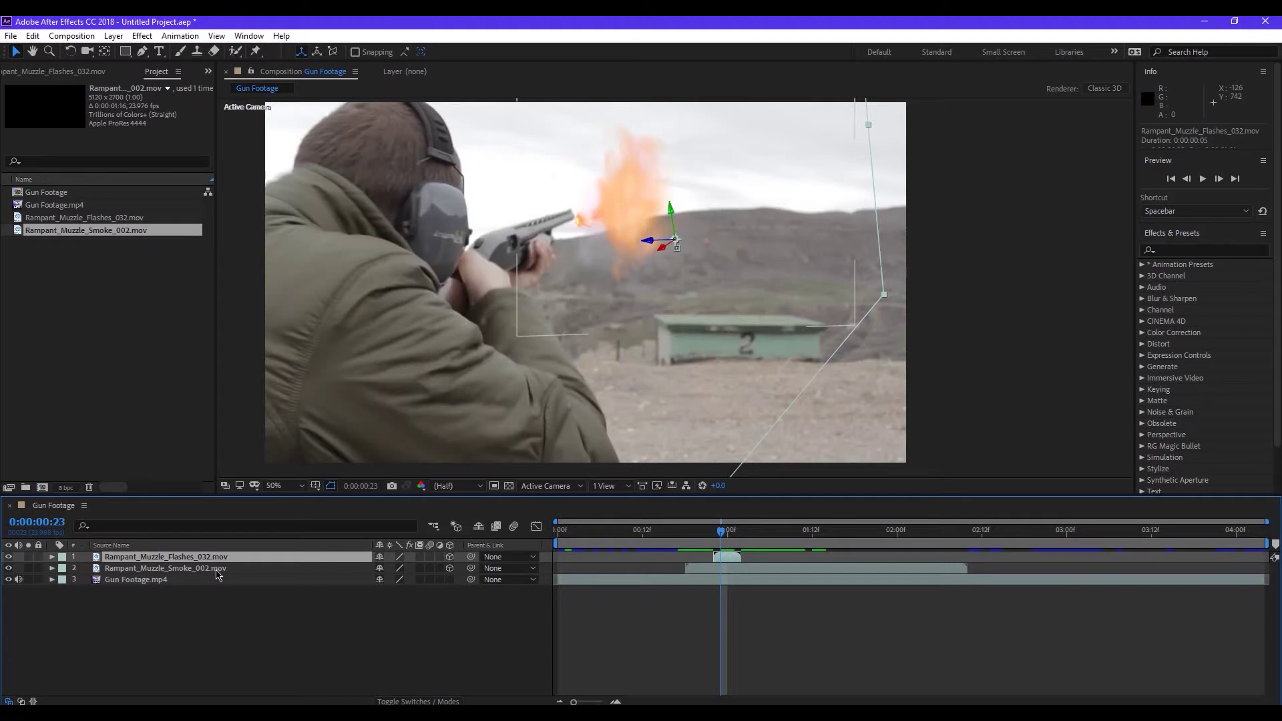
pyautogui.keyDown('shift'); pyautogui.click(217, 568); pyautogui.keyUp('shift')
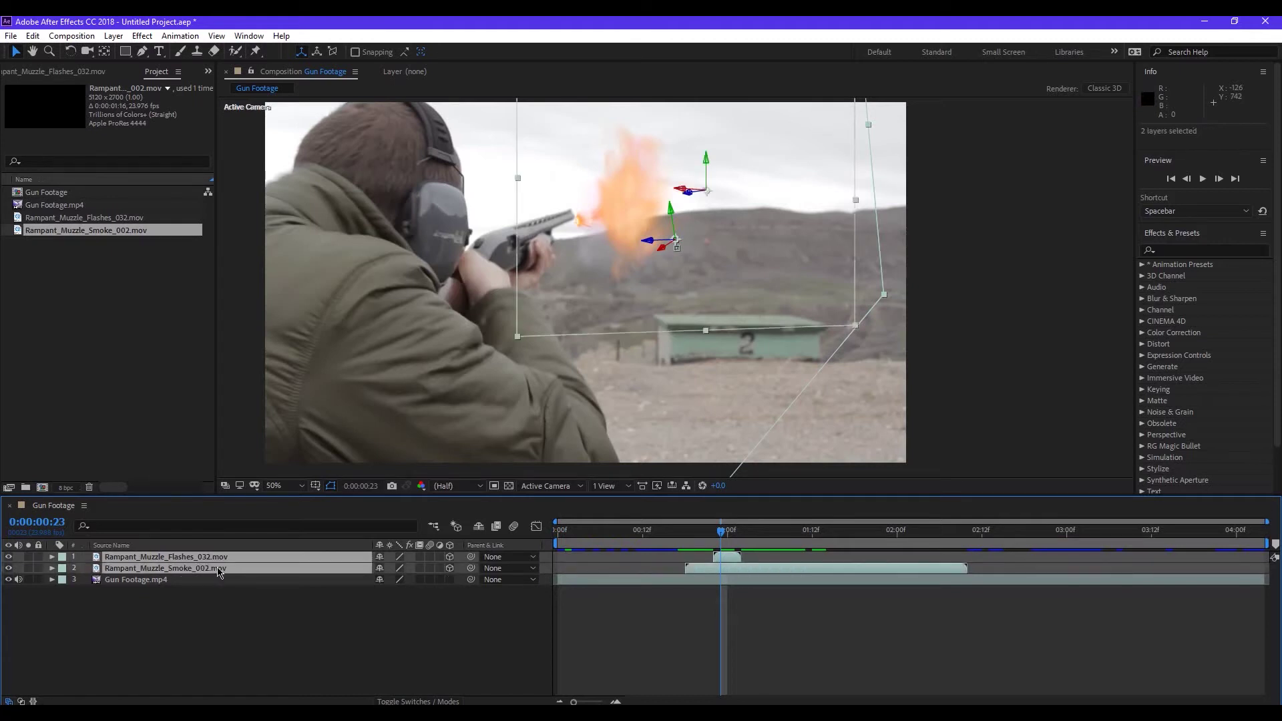
pyautogui.click(403, 702)
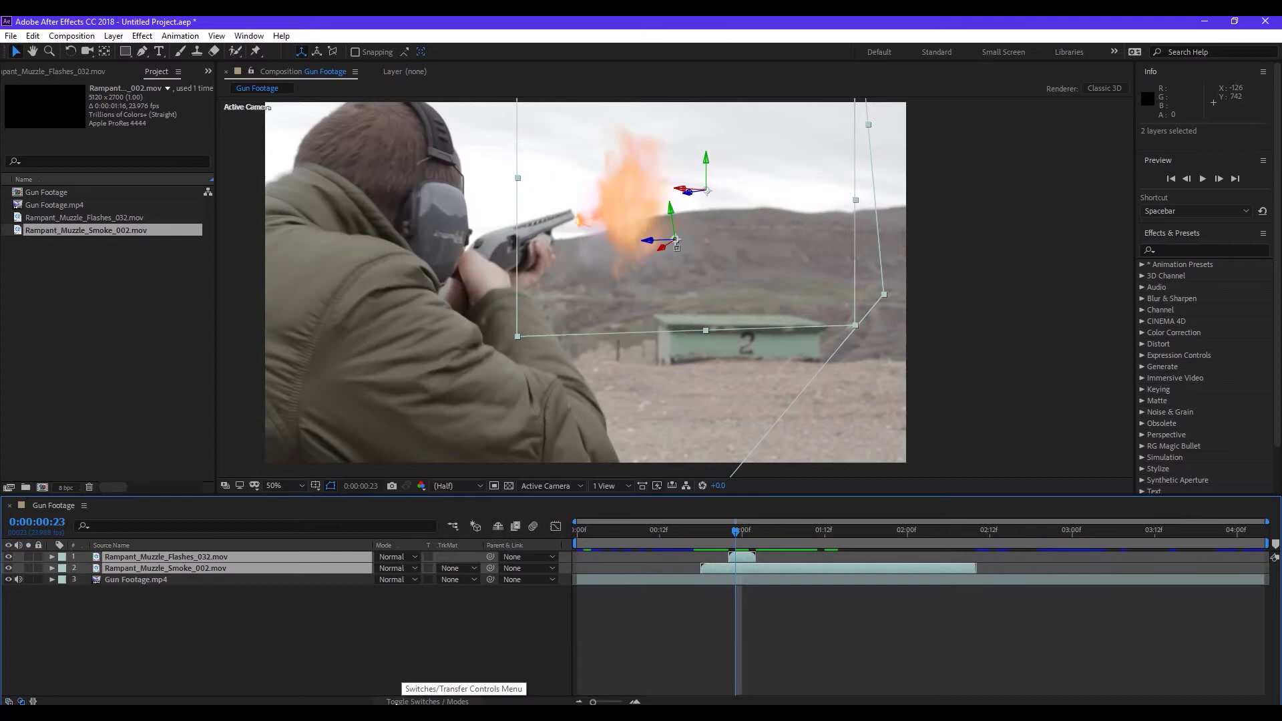
pyautogui.click(407, 559)
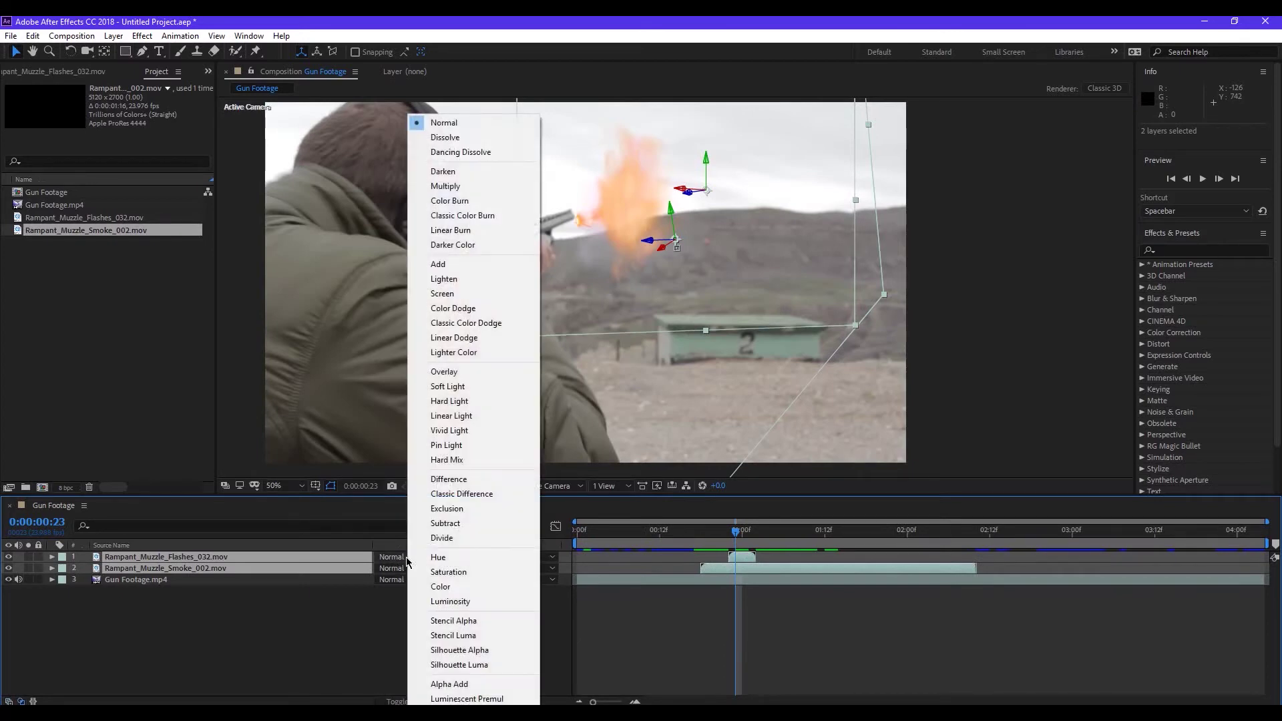
pyautogui.click(444, 293)
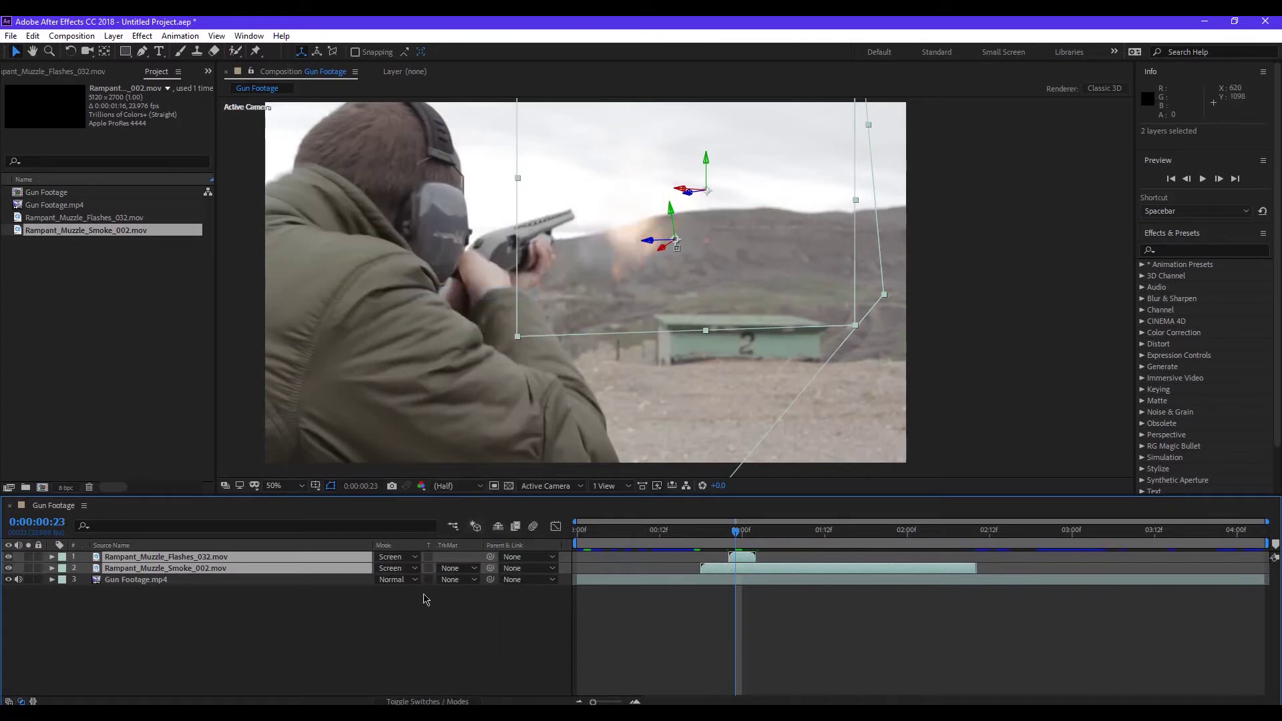
# - Duplicate the muzzle flash layer twice to strengthen the flash, with the playhead at 0:00:00:22
pyautogui.moveTo(750, 532)
pyautogui.mouseDown()
pyautogui.moveTo(710, 533)
pyautogui.moveTo(753, 541)
pyautogui.moveTo(713, 541)
pyautogui.moveTo(729, 541)
pyautogui.mouseUp()
pyautogui.click(748, 637)
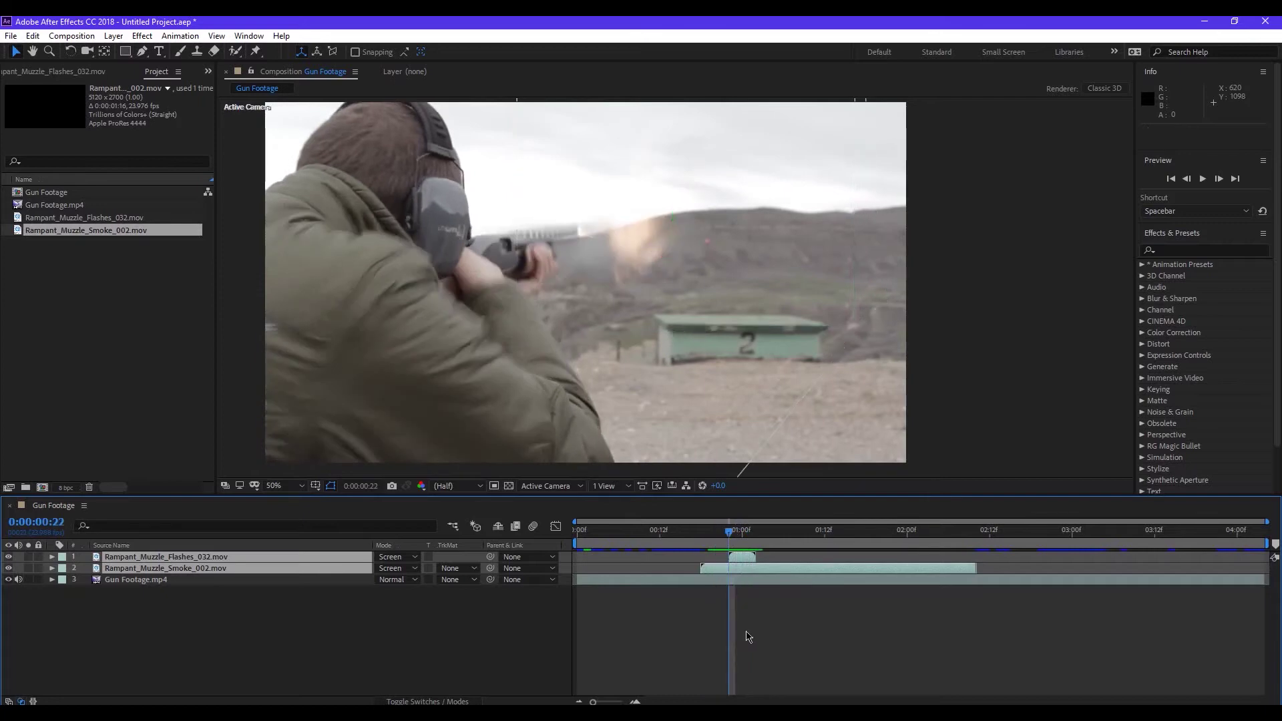
pyautogui.click(736, 556)
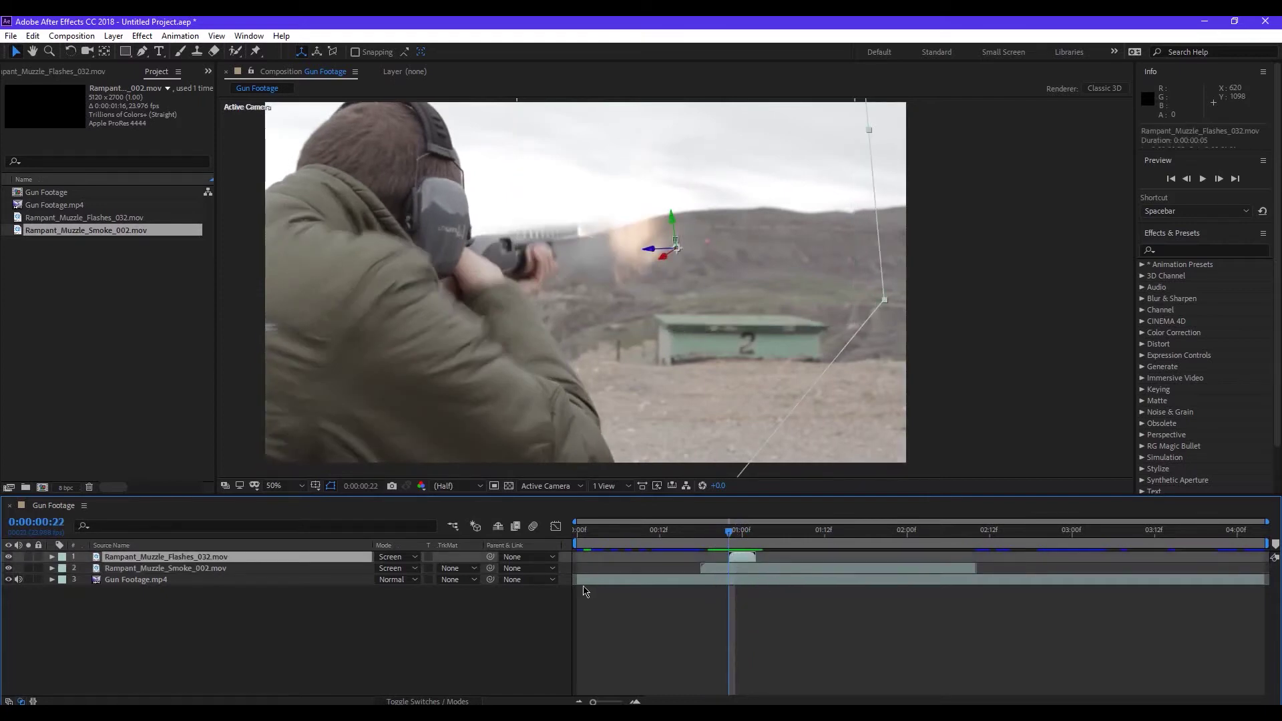
pyautogui.doubleClick(186, 559)
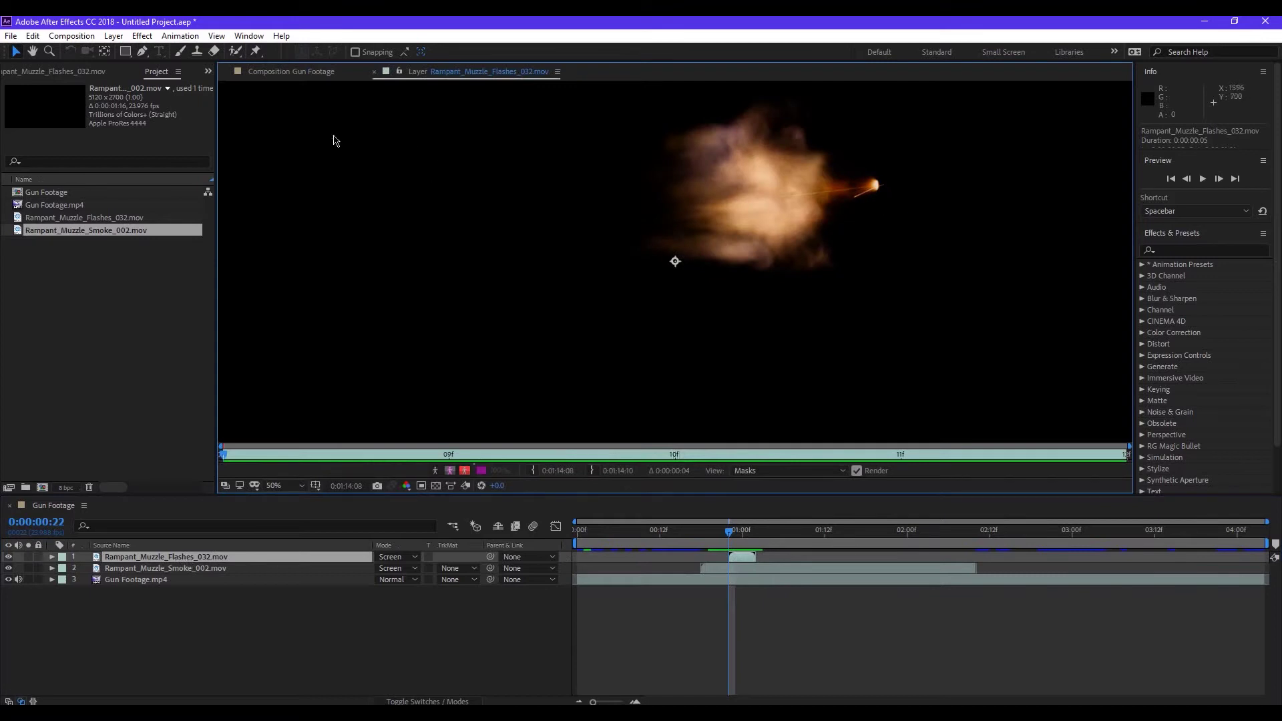
pyautogui.click(364, 78)
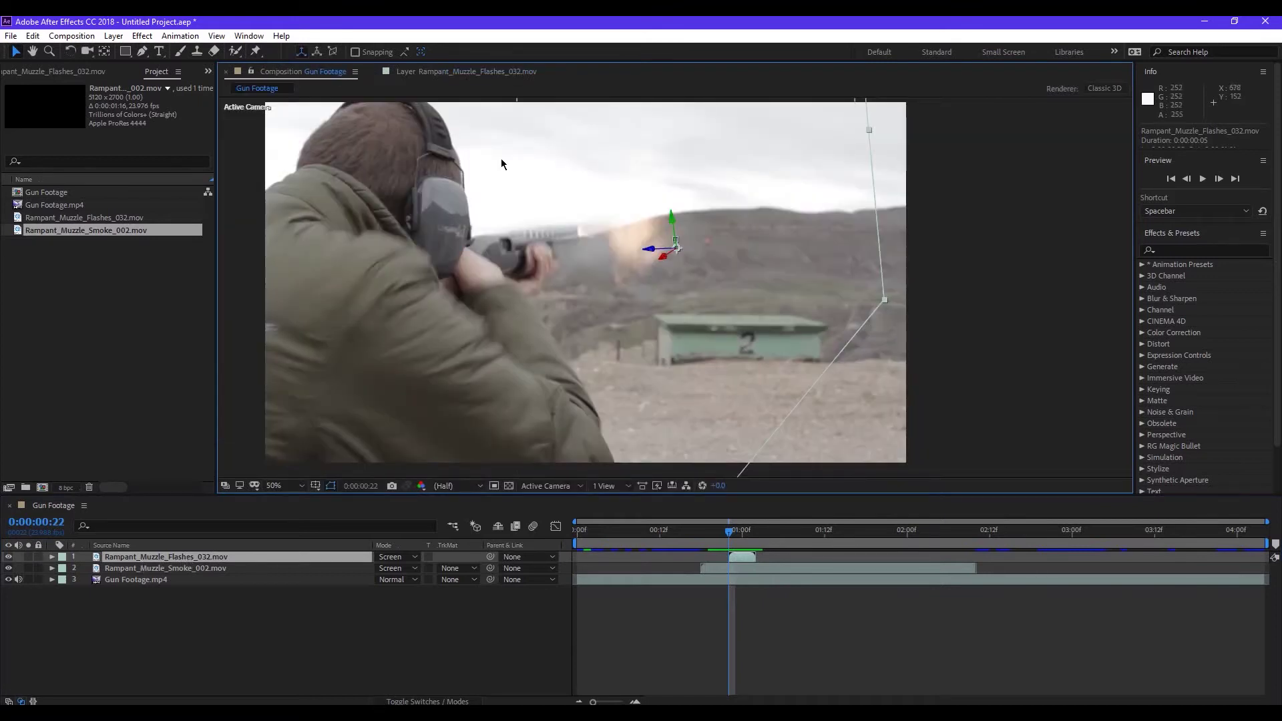
pyautogui.click(32, 35)
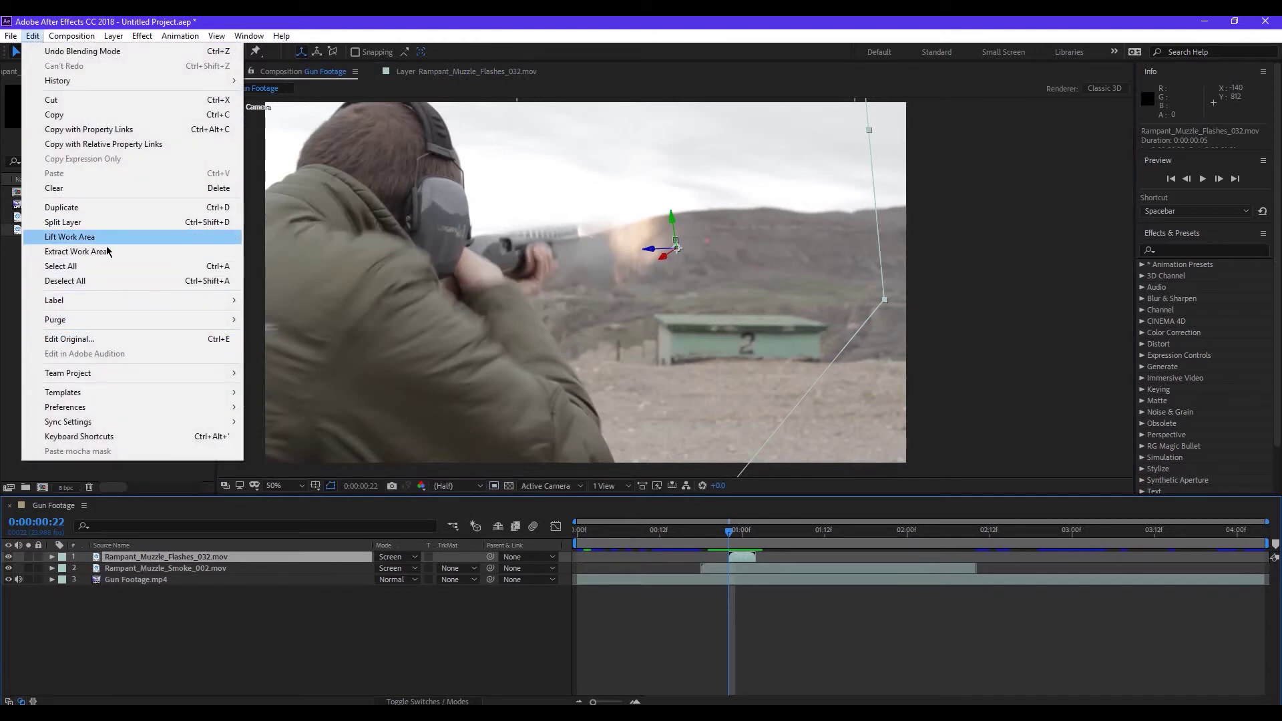
pyautogui.click(99, 211)
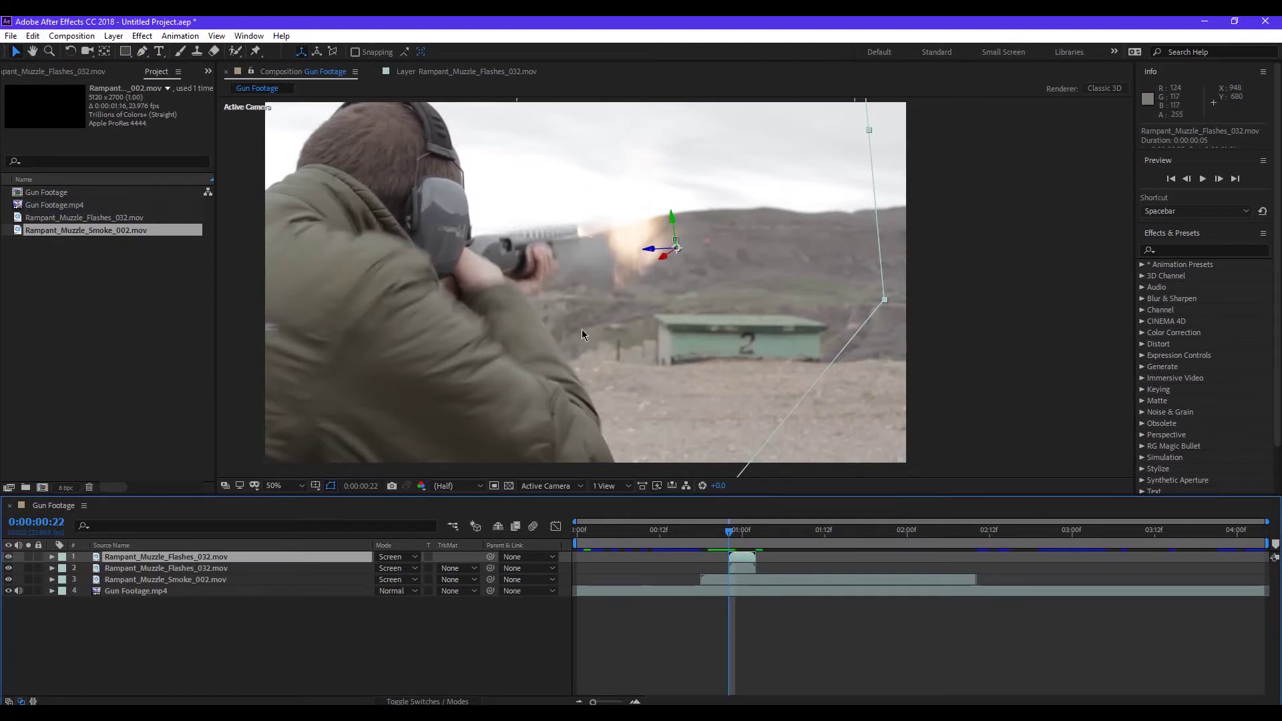
pyautogui.hotkey('ctrl', 'd')
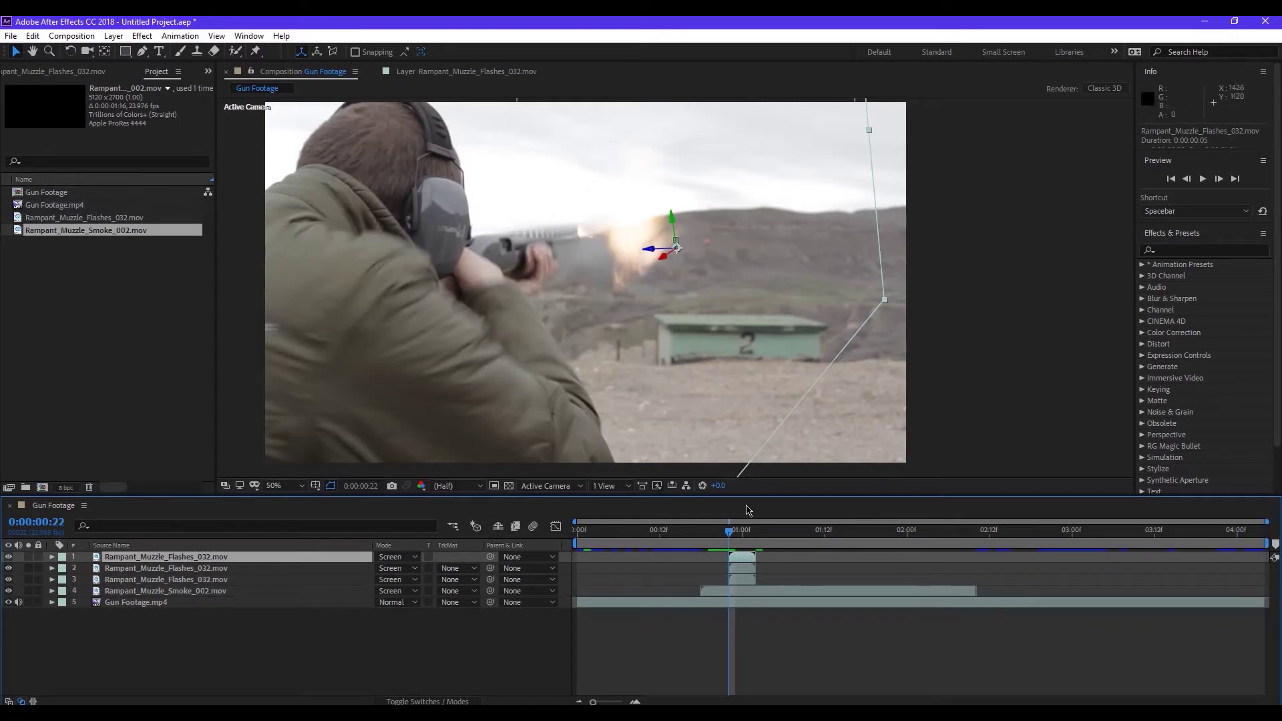
# - Hide the three muzzle flash layers and enlarge the smoke layer to a scale of about 77%, 89%, 100% at 0:00:01:01
pyautogui.moveTo(726, 534)
pyautogui.mouseDown()
pyautogui.moveTo(740, 535)
pyautogui.moveTo(698, 534)
pyautogui.moveTo(756, 544)
pyautogui.moveTo(709, 544)
pyautogui.moveTo(747, 546)
pyautogui.moveTo(720, 541)
pyautogui.mouseUp()
pyautogui.click(200, 602)
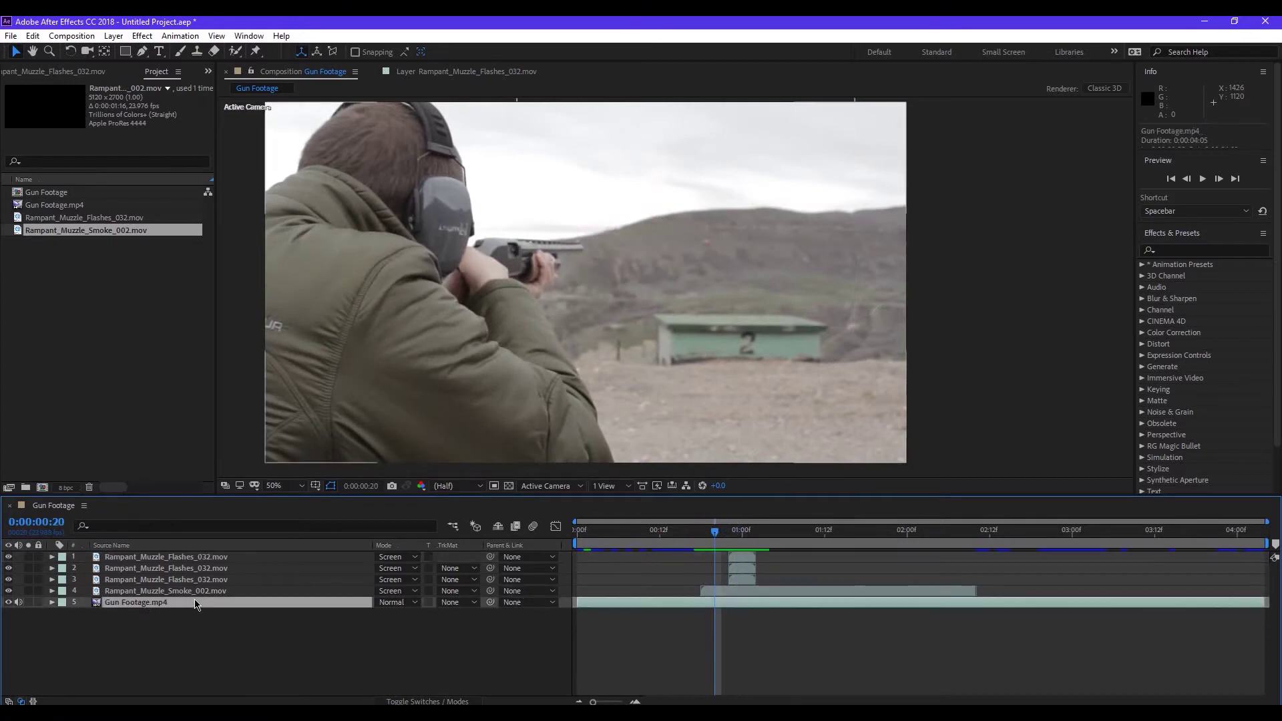
pyautogui.click(209, 592)
pyautogui.moveTo(703, 538); pyautogui.dragTo(749, 539)
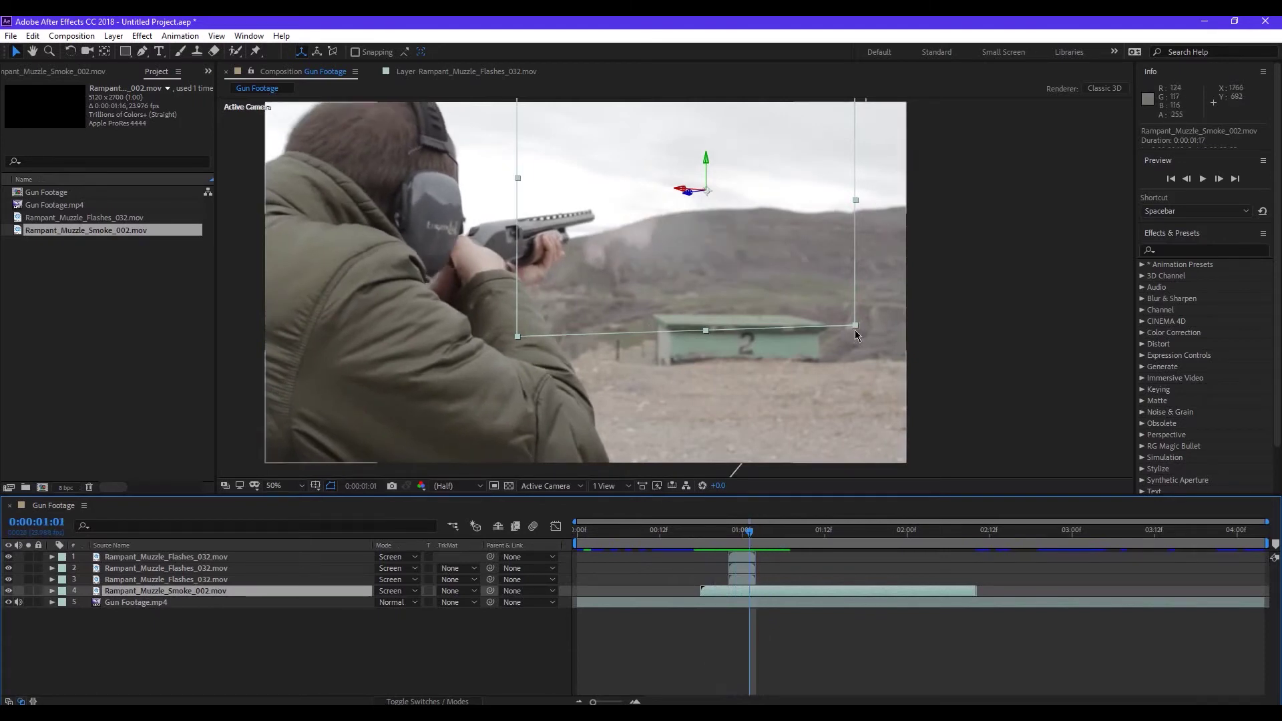
pyautogui.moveTo(8, 579); pyautogui.dragTo(9, 557)
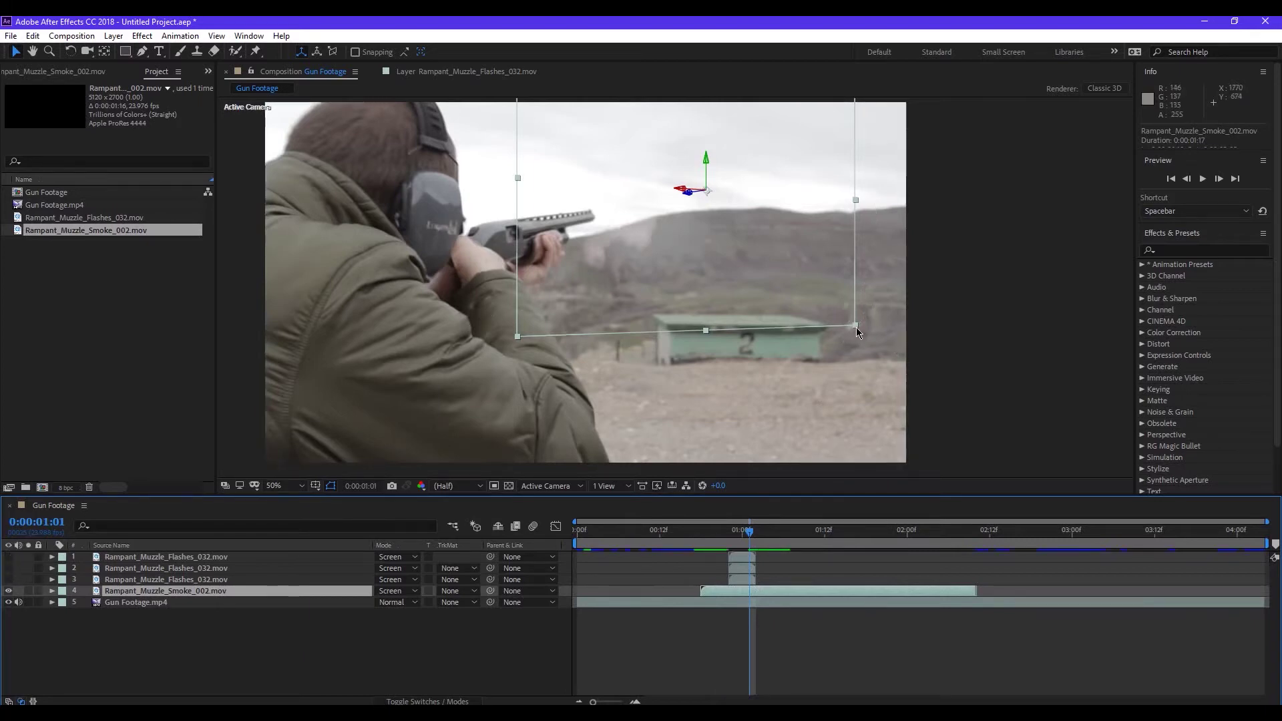
pyautogui.moveTo(855, 325); pyautogui.dragTo(955, 397)
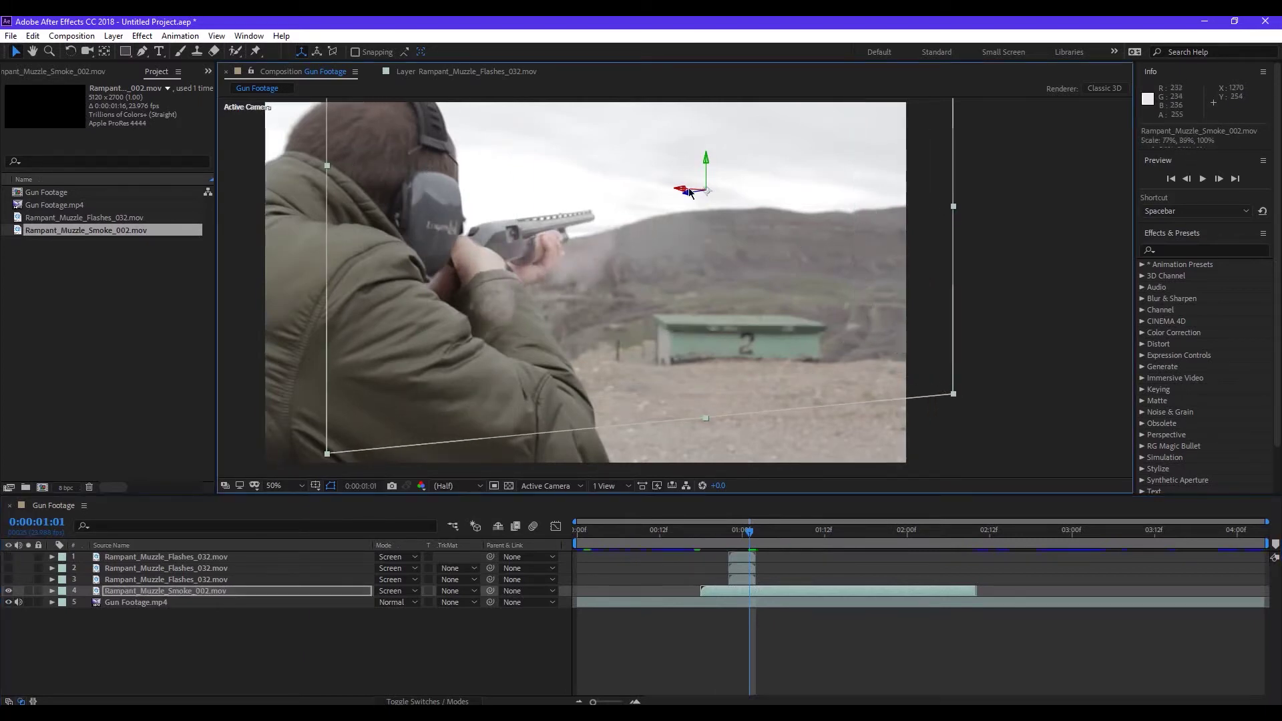
# - Move the smoke back to the muzzle at a position of about 2142, -180, 2711 and show the three muzzle flash layers again
pyautogui.moveTo(692, 194); pyautogui.dragTo(835, 234)
pyautogui.moveTo(735, 185); pyautogui.dragTo(611, 178)
pyautogui.moveTo(783, 153); pyautogui.dragTo(793, 105)
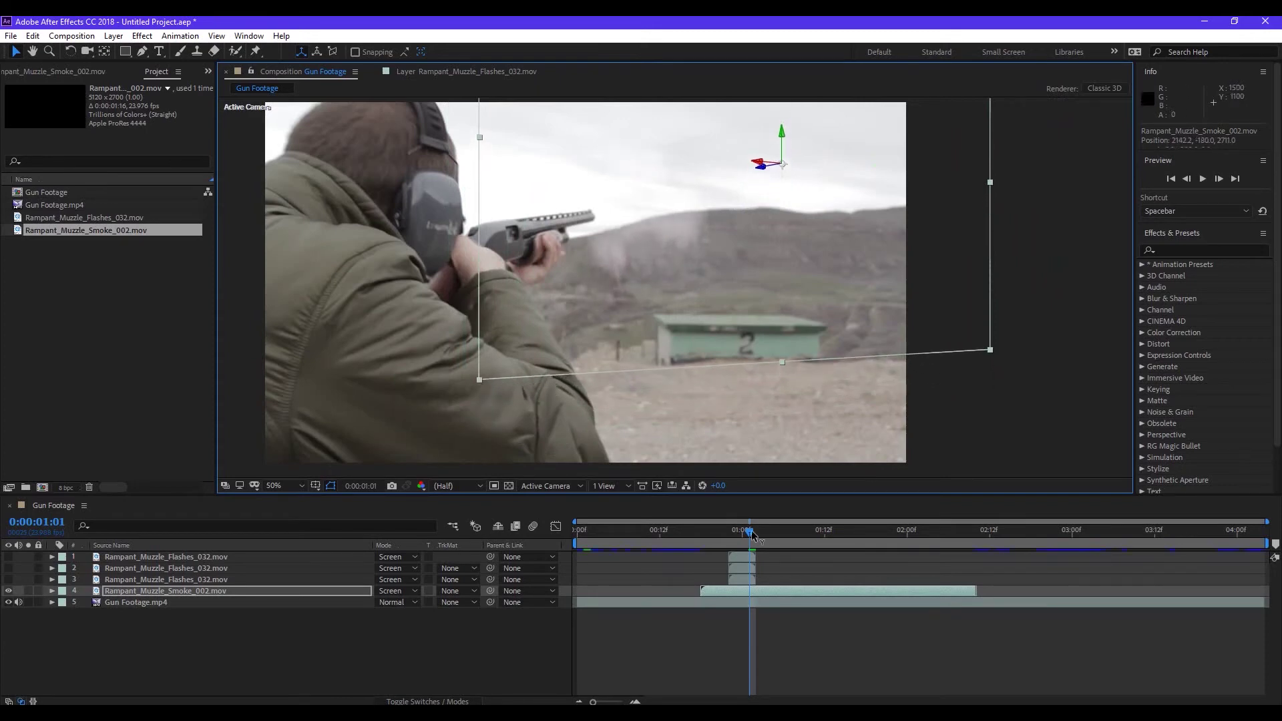
pyautogui.moveTo(695, 531)
pyautogui.mouseDown()
pyautogui.moveTo(735, 532)
pyautogui.moveTo(681, 532)
pyautogui.moveTo(828, 535)
pyautogui.moveTo(681, 535)
pyautogui.mouseUp()
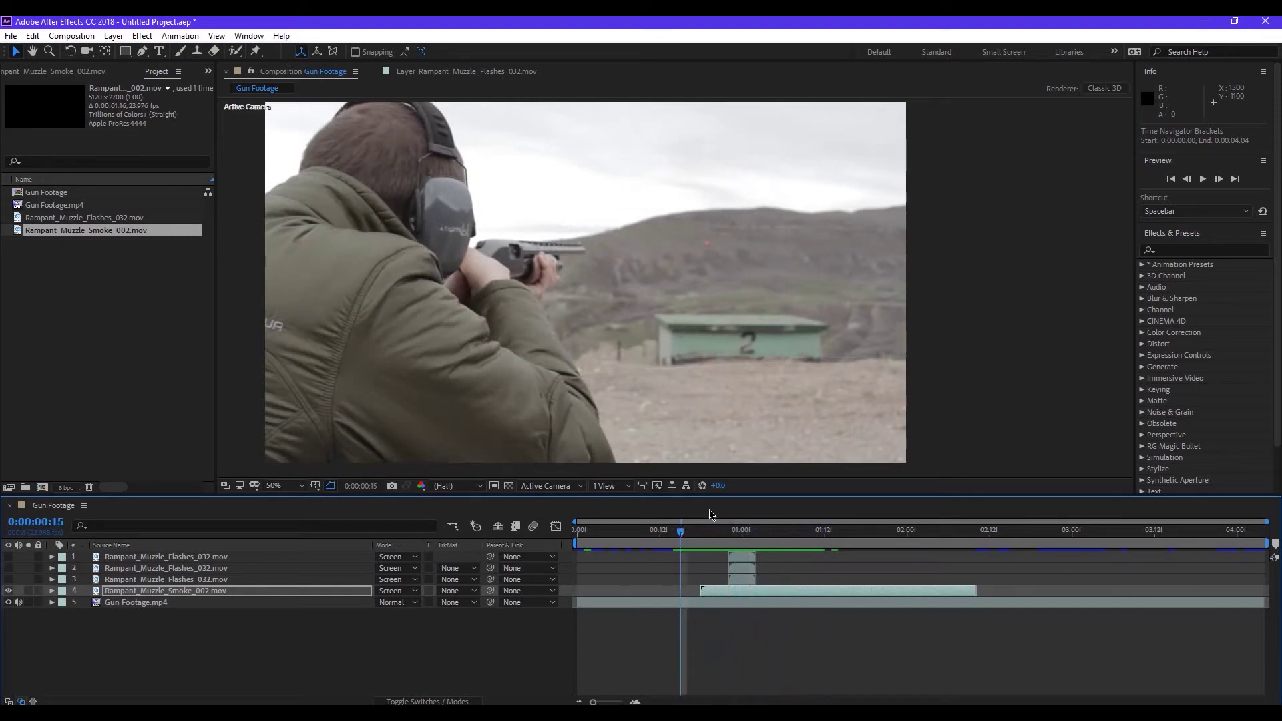
pyautogui.moveTo(8, 590); pyautogui.dragTo(8, 556)
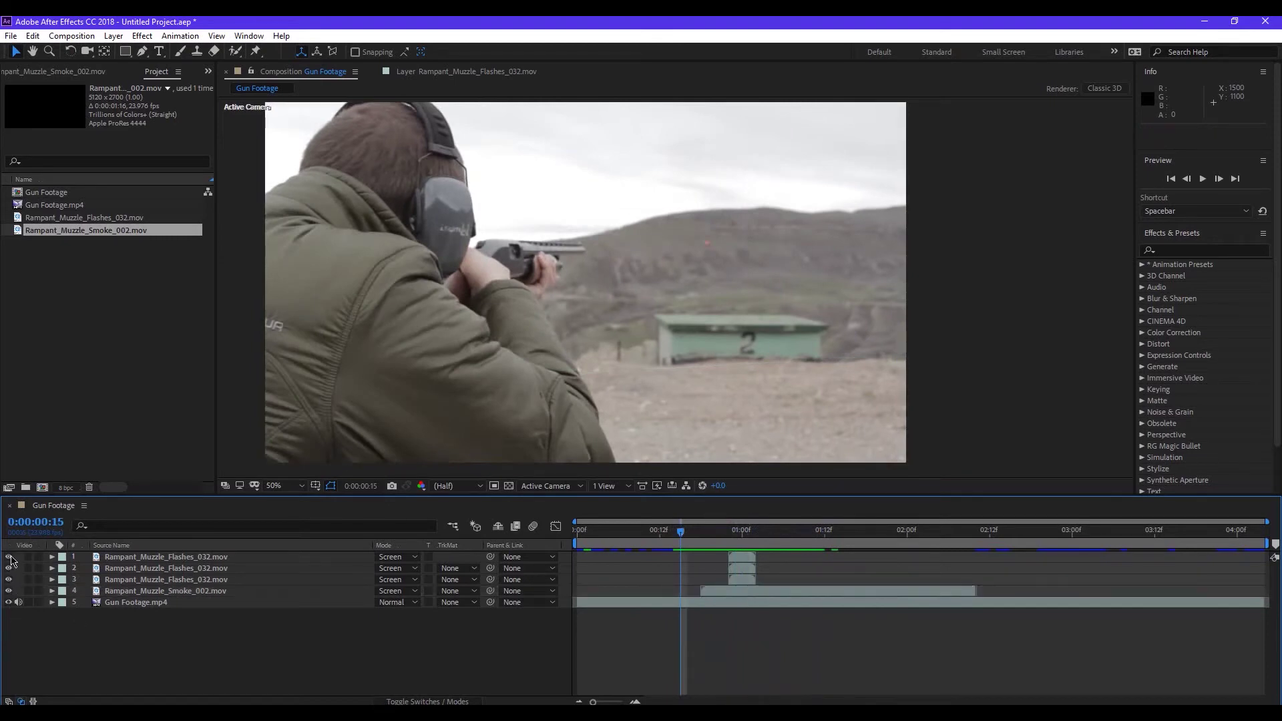
pyautogui.moveTo(683, 546); pyautogui.dragTo(735, 541)
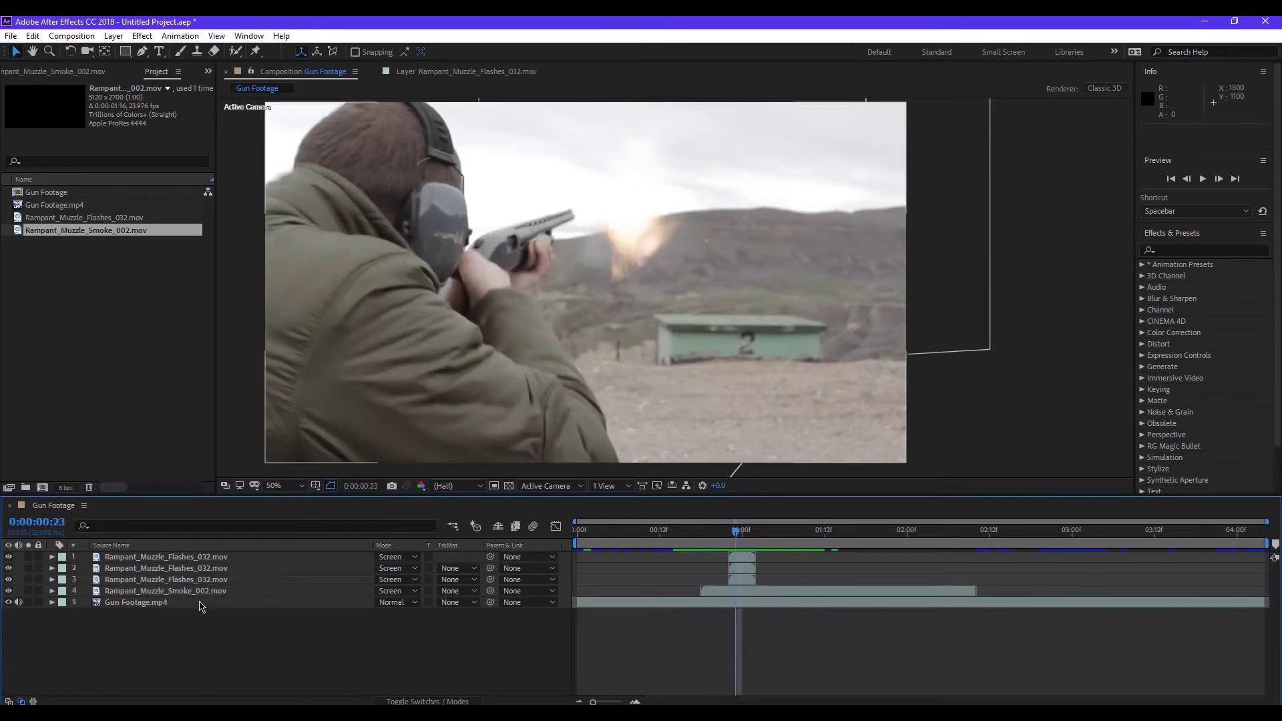
# - Duplicate the Gun Footage.mp4 layer within the composition
pyautogui.click(177, 604)
pyautogui.click(185, 594)
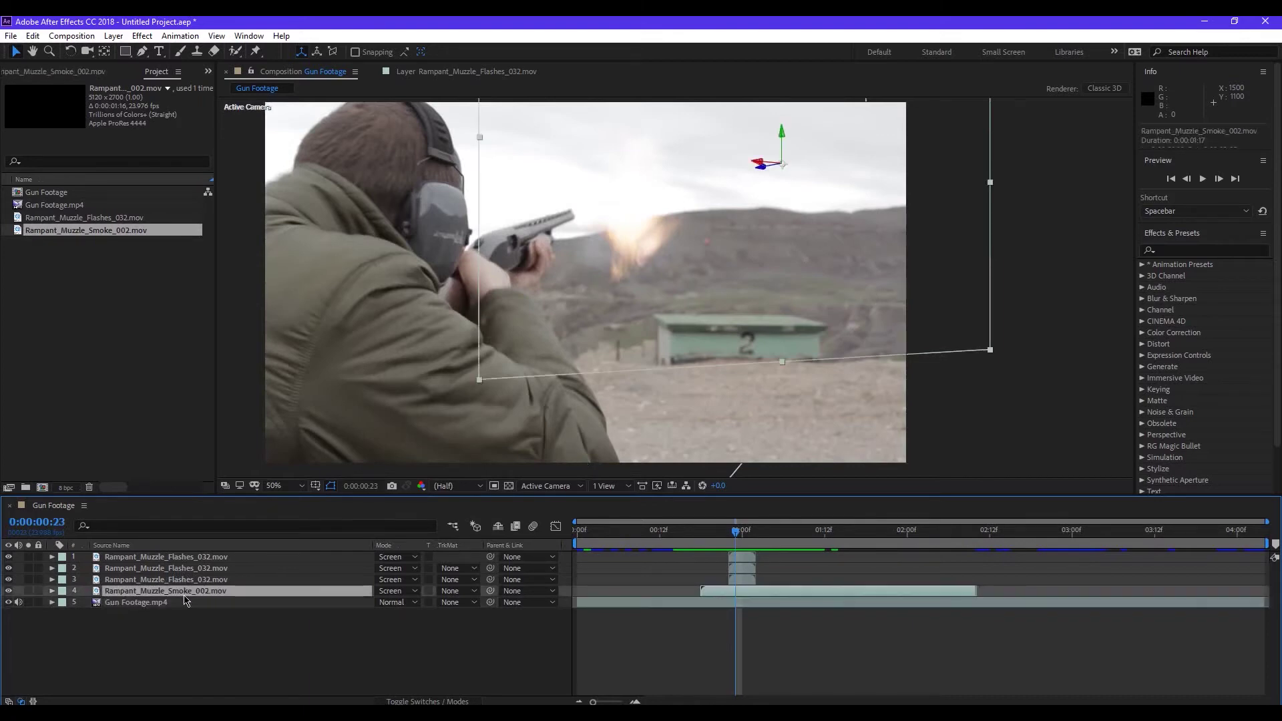
pyautogui.click(118, 604)
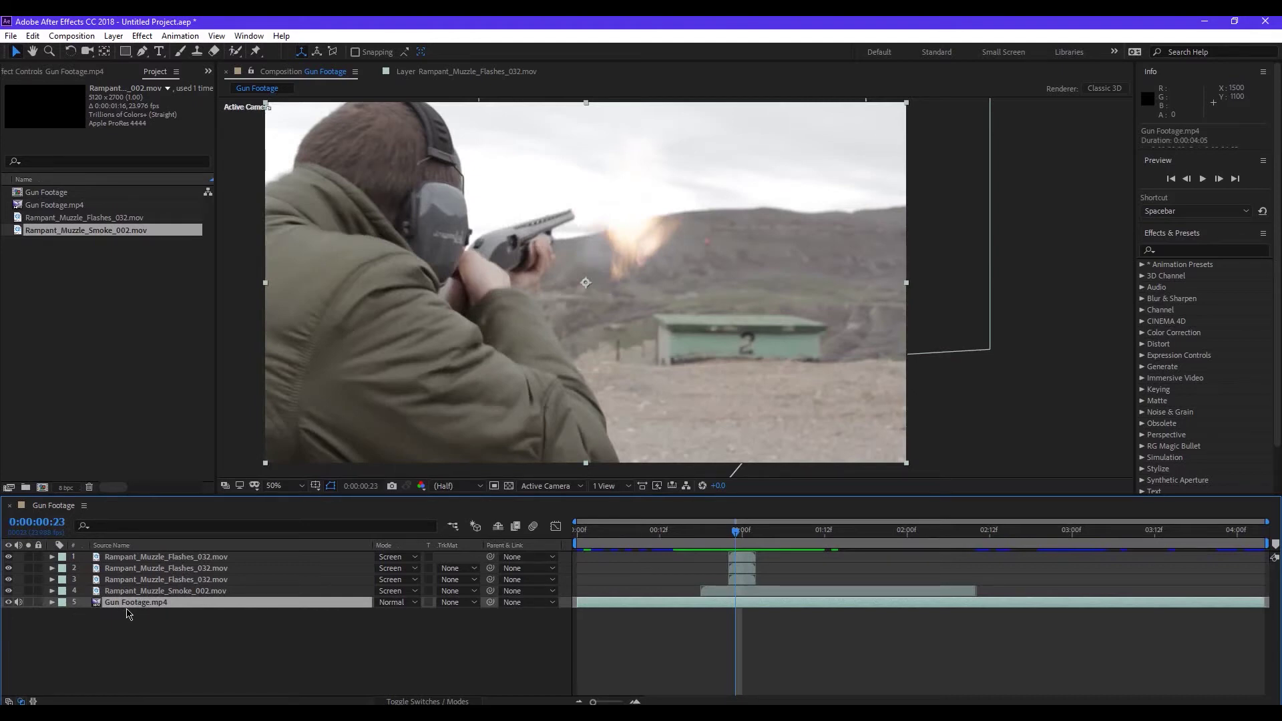
pyautogui.hotkey('ctrl', 'd')
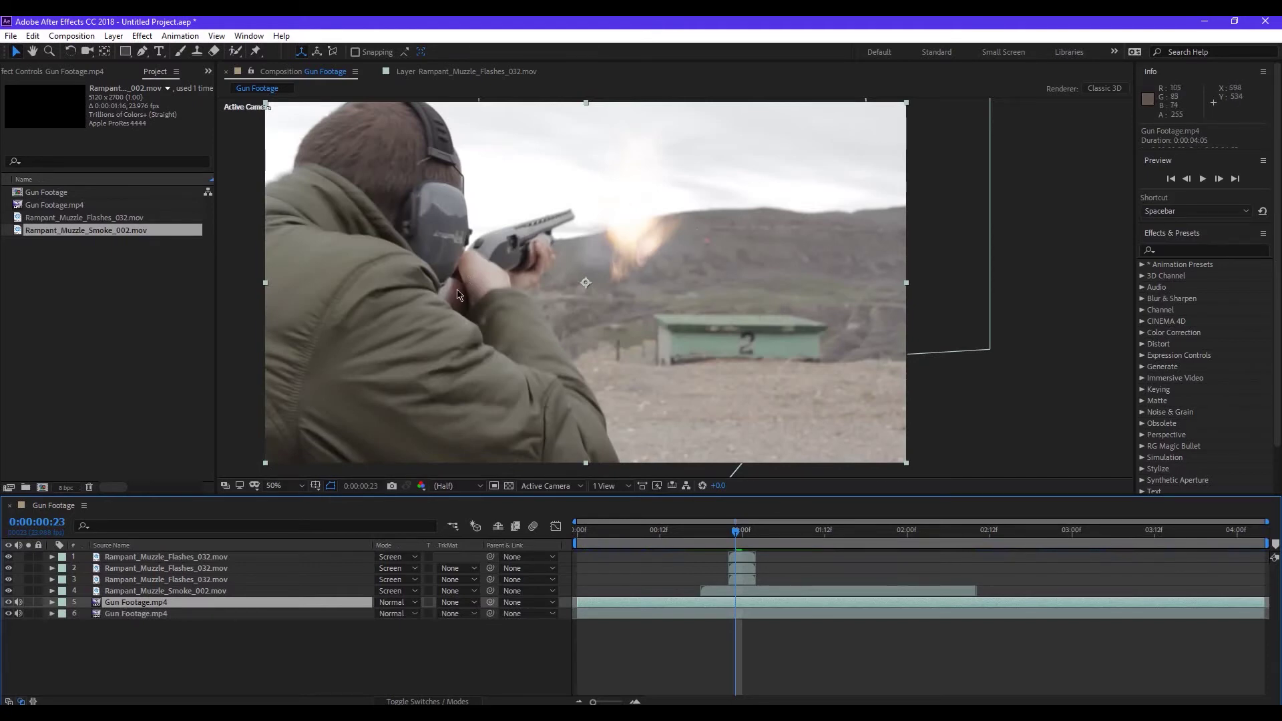
# - Draw a closed Pen tool mask around the gun barrel and front hand on the upper Gun Footage.mp4 layer at 0:00:00:22
pyautogui.moveTo(173, 613); pyautogui.dragTo(171, 610)
pyautogui.moveTo(724, 532)
pyautogui.mouseDown()
pyautogui.moveTo(710, 534)
pyautogui.moveTo(726, 537)
pyautogui.mouseUp()
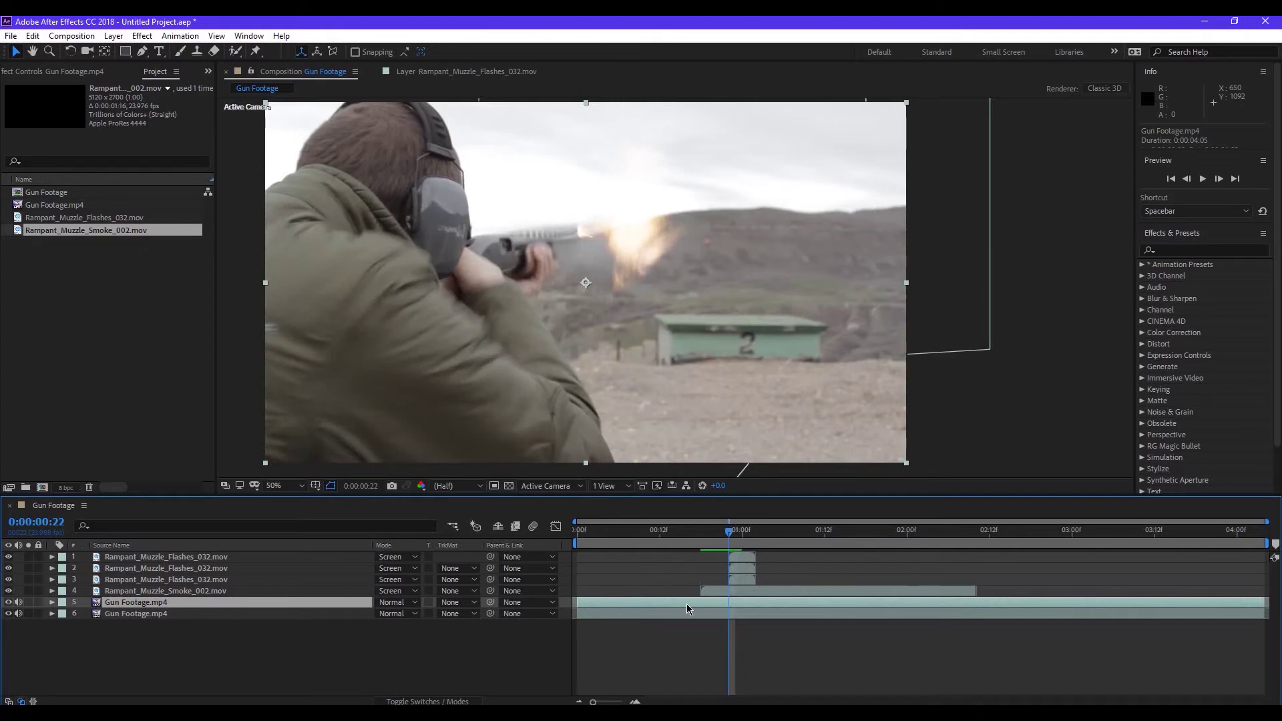
pyautogui.click(142, 52)
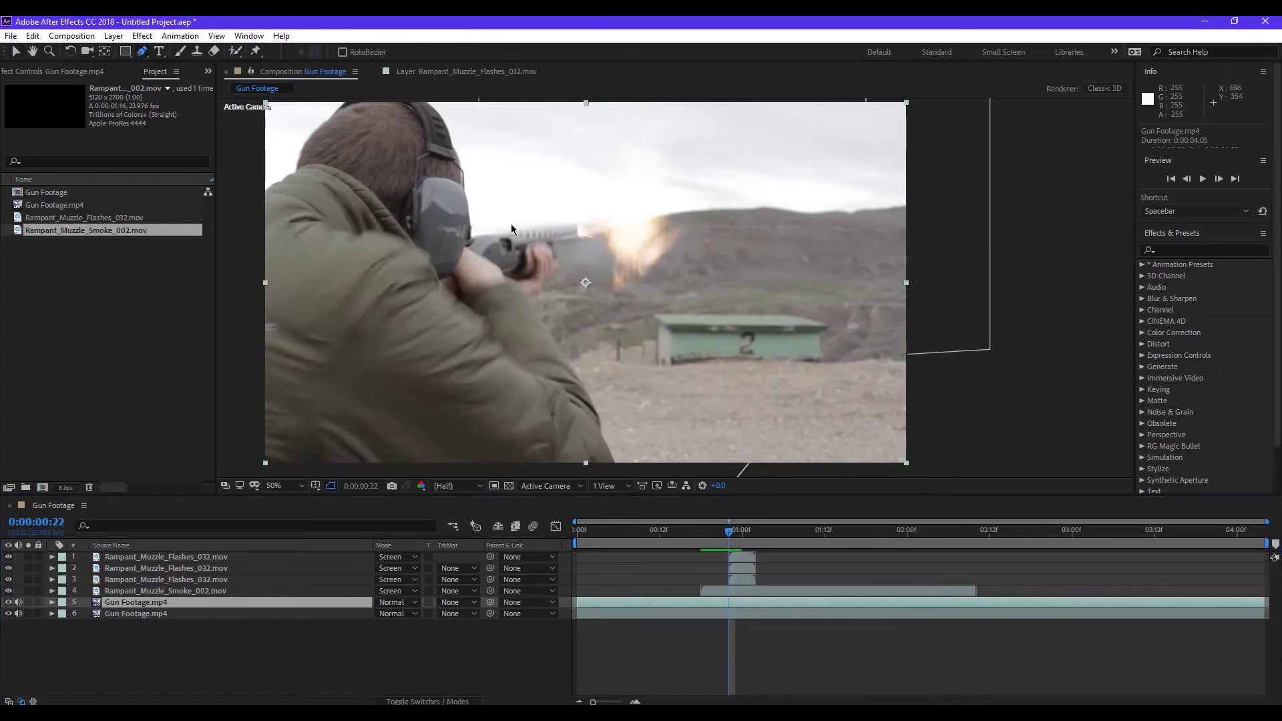
pyautogui.scroll(3, 578, 231)
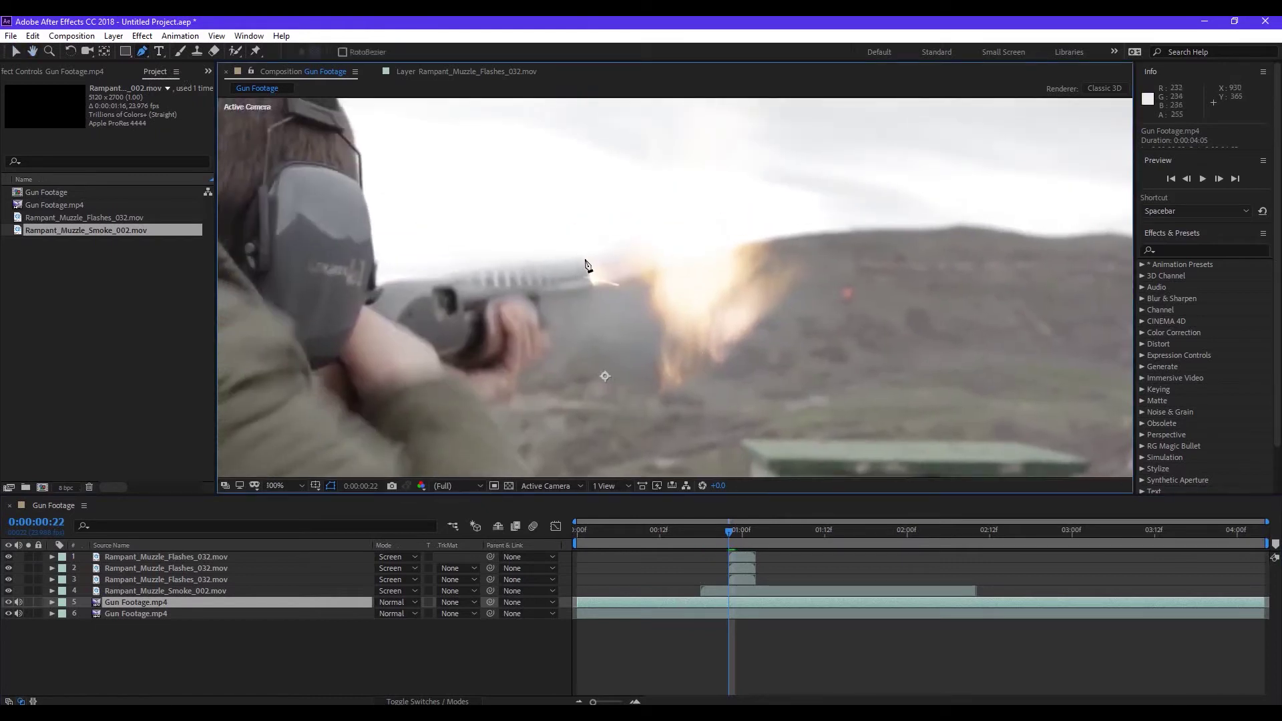
pyautogui.click(585, 259)
pyautogui.click(534, 262)
pyautogui.click(451, 271)
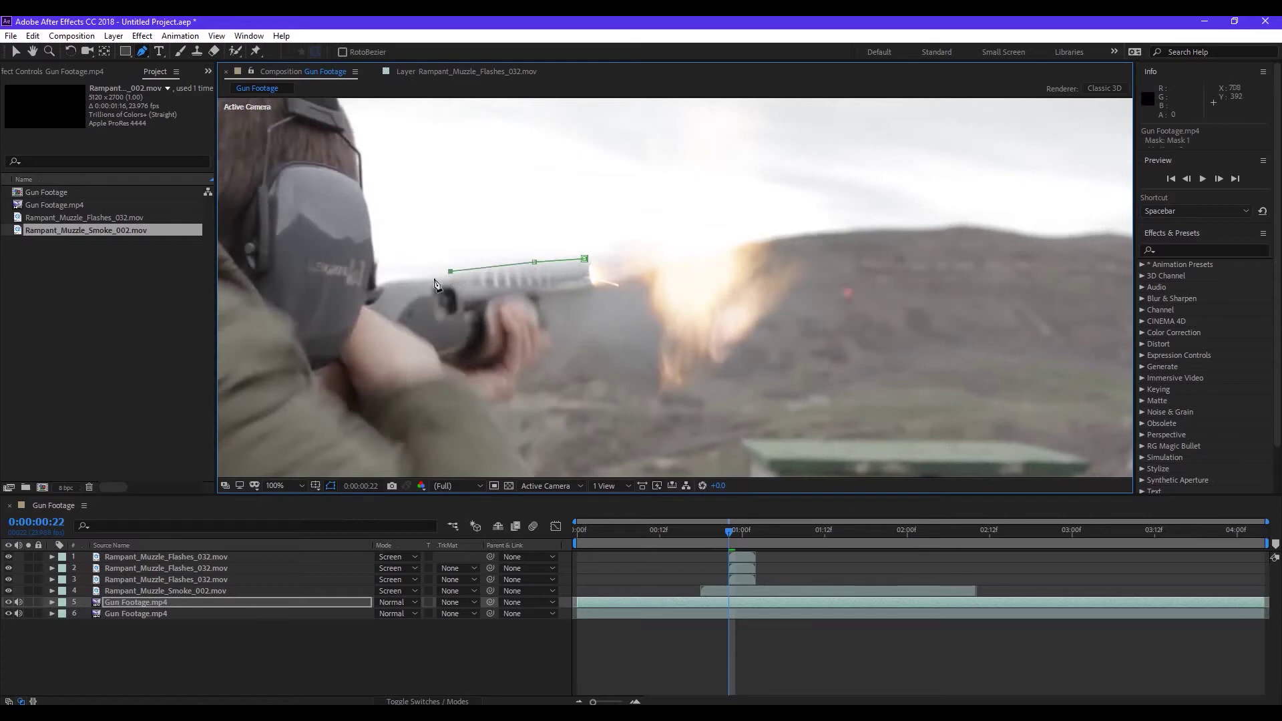
pyautogui.moveTo(430, 287); pyautogui.dragTo(594, 295)
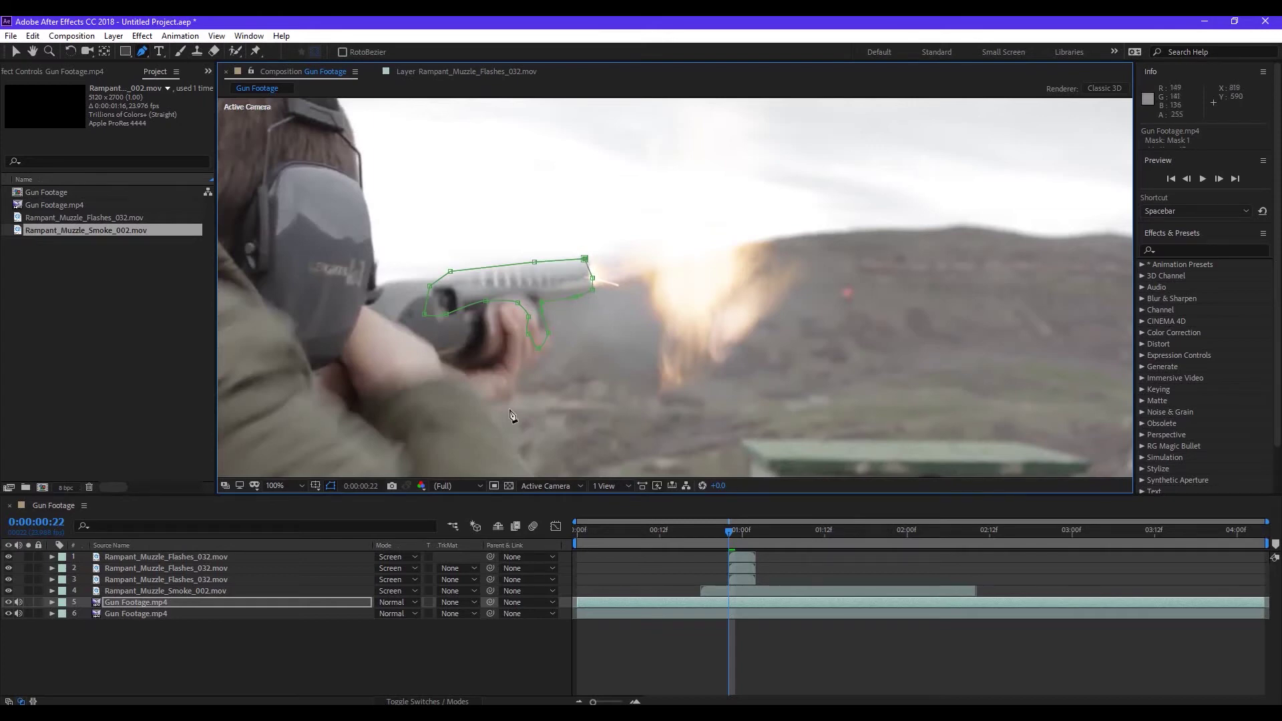
# - Set the masked Gun Footage.mp4 layer's blending mode to Add and hide the mask outline in the viewer
pyautogui.click(199, 605)
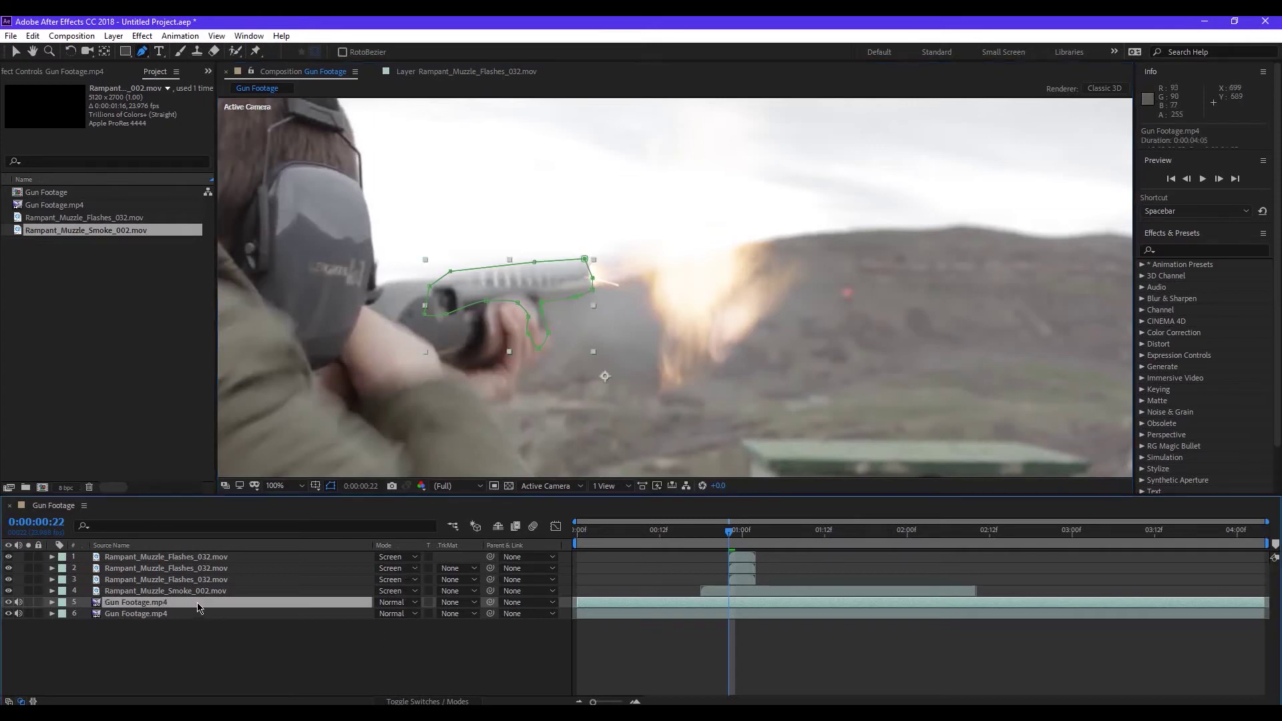
pyautogui.click(396, 603)
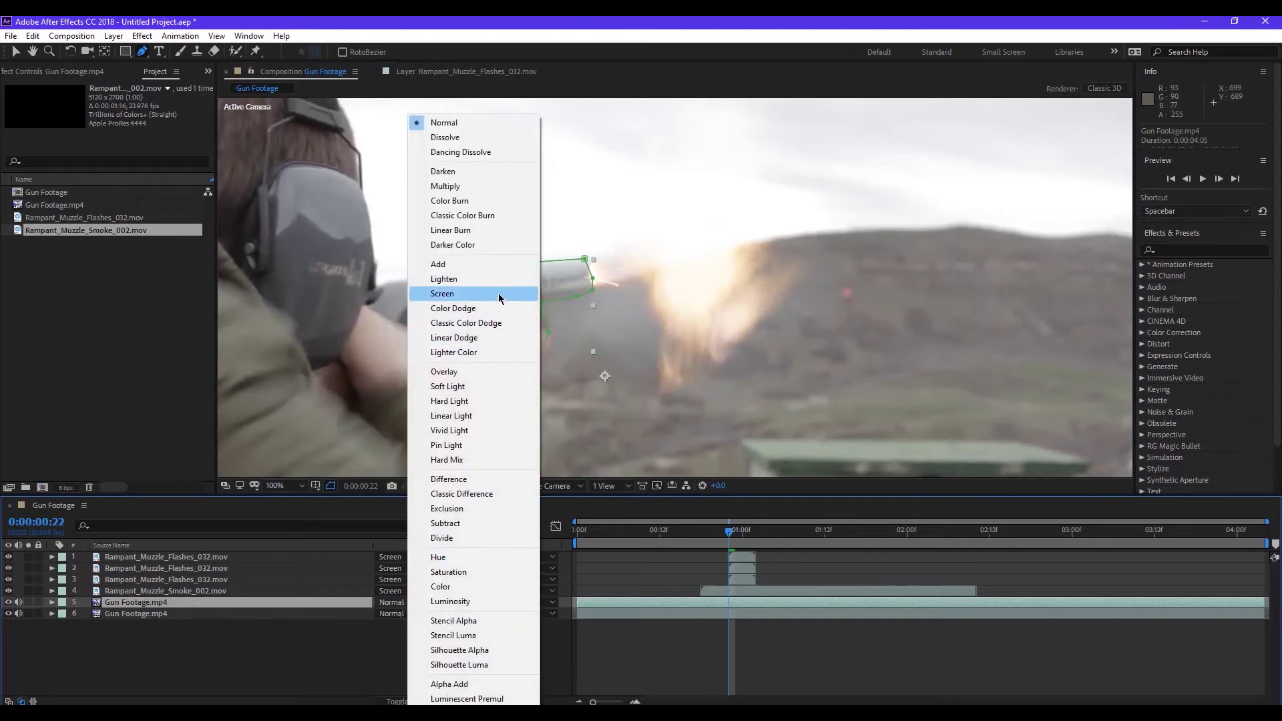
pyautogui.click(486, 270)
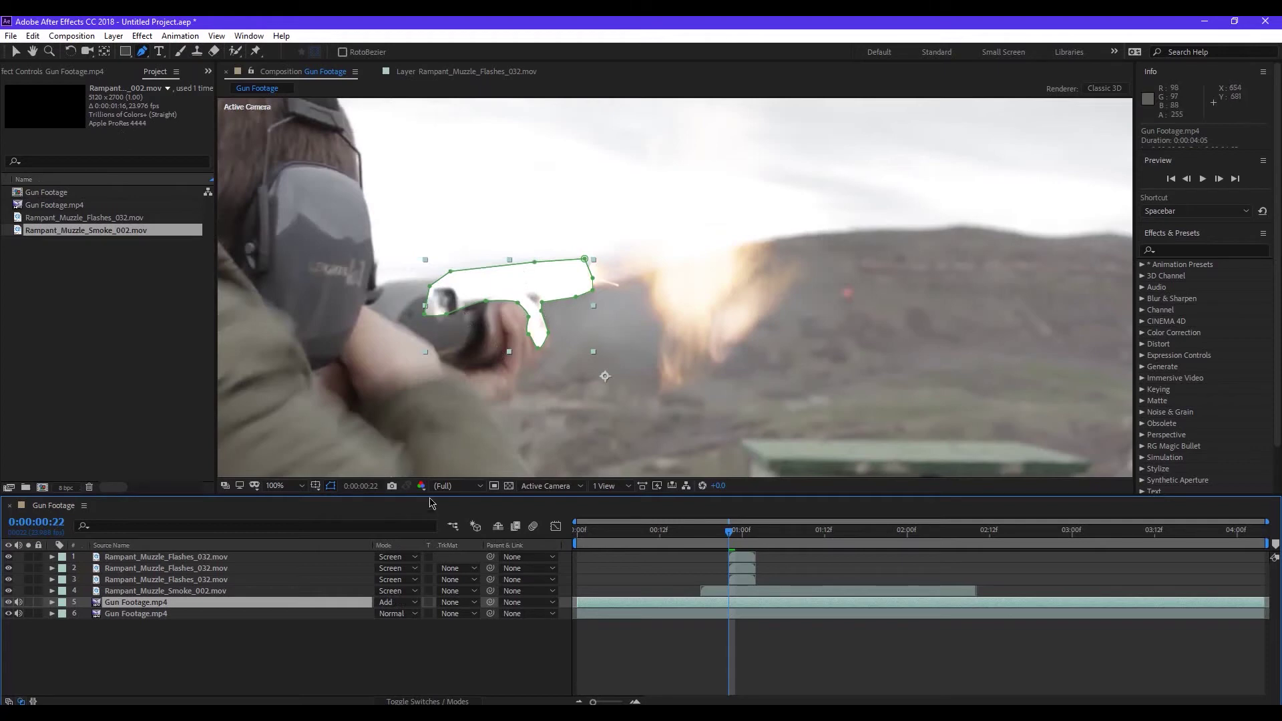
pyautogui.click(336, 491)
pyautogui.click(335, 491)
pyautogui.click(336, 492)
pyautogui.click(335, 493)
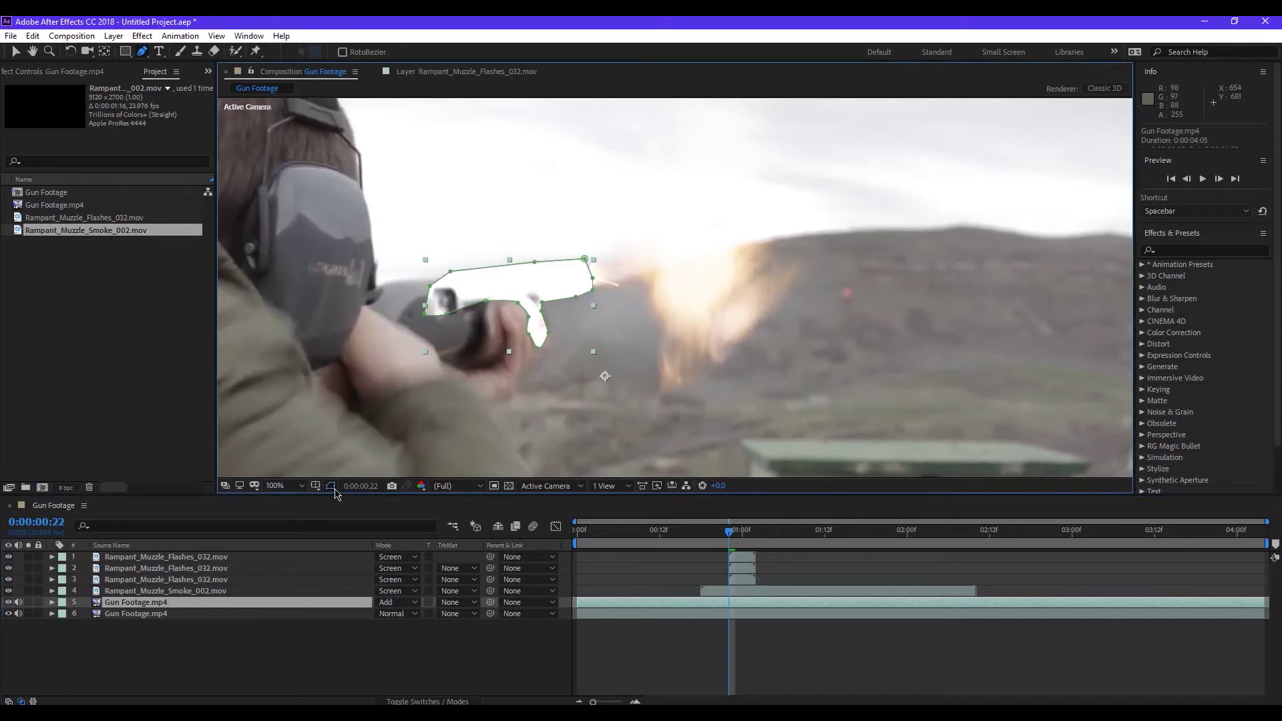
pyautogui.click(335, 492)
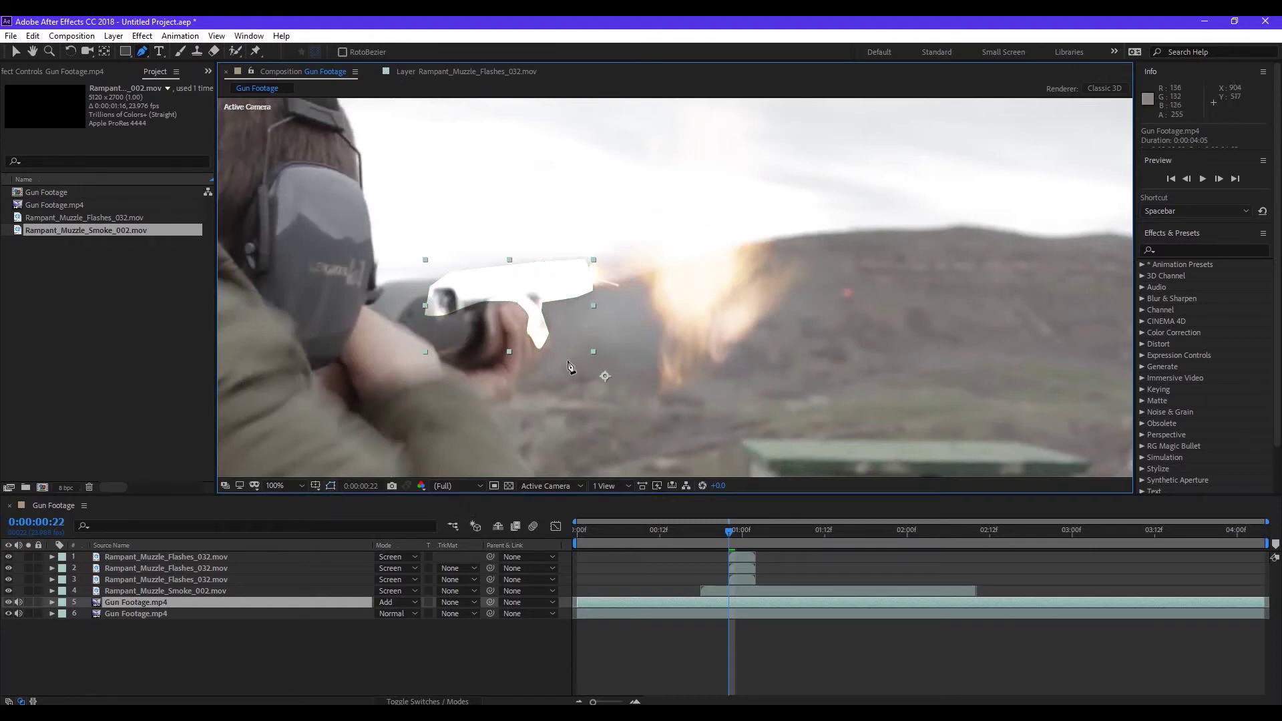
# - Set the mask feather of Mask 1 on the upper Gun Footage.mp4 layer to 109 pixels
pyautogui.click(16, 52)
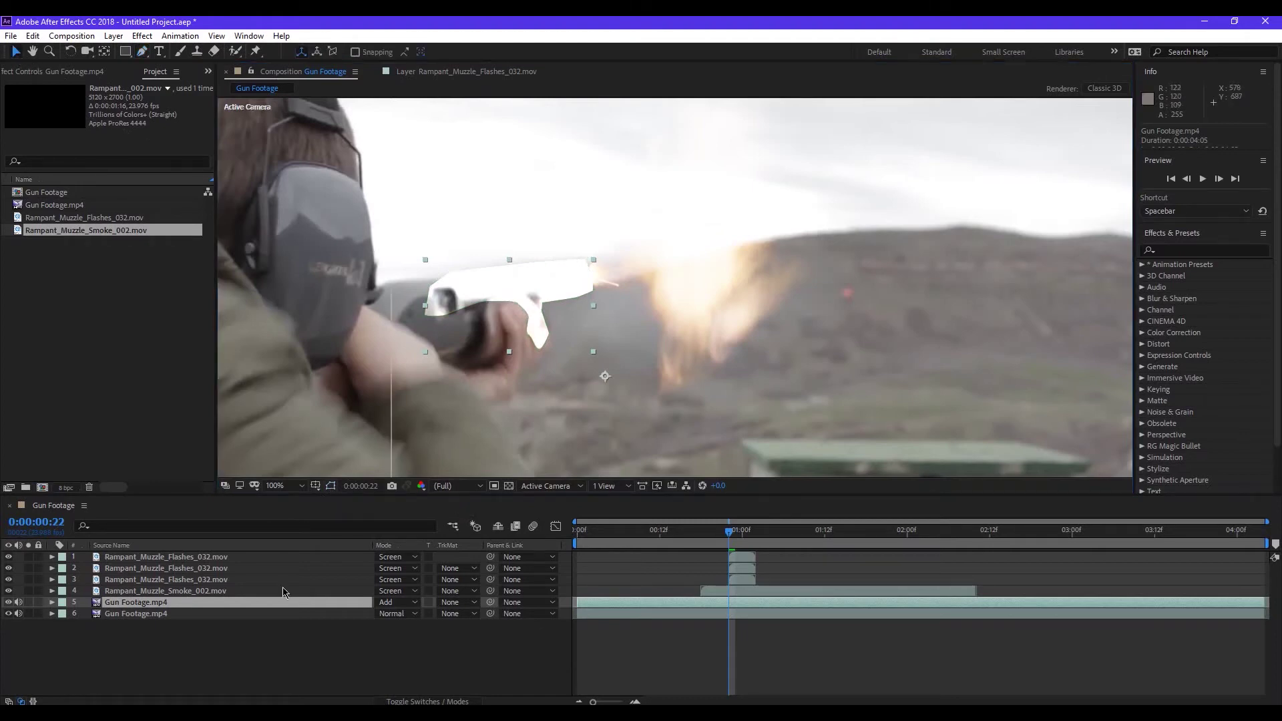
pyautogui.click(52, 602)
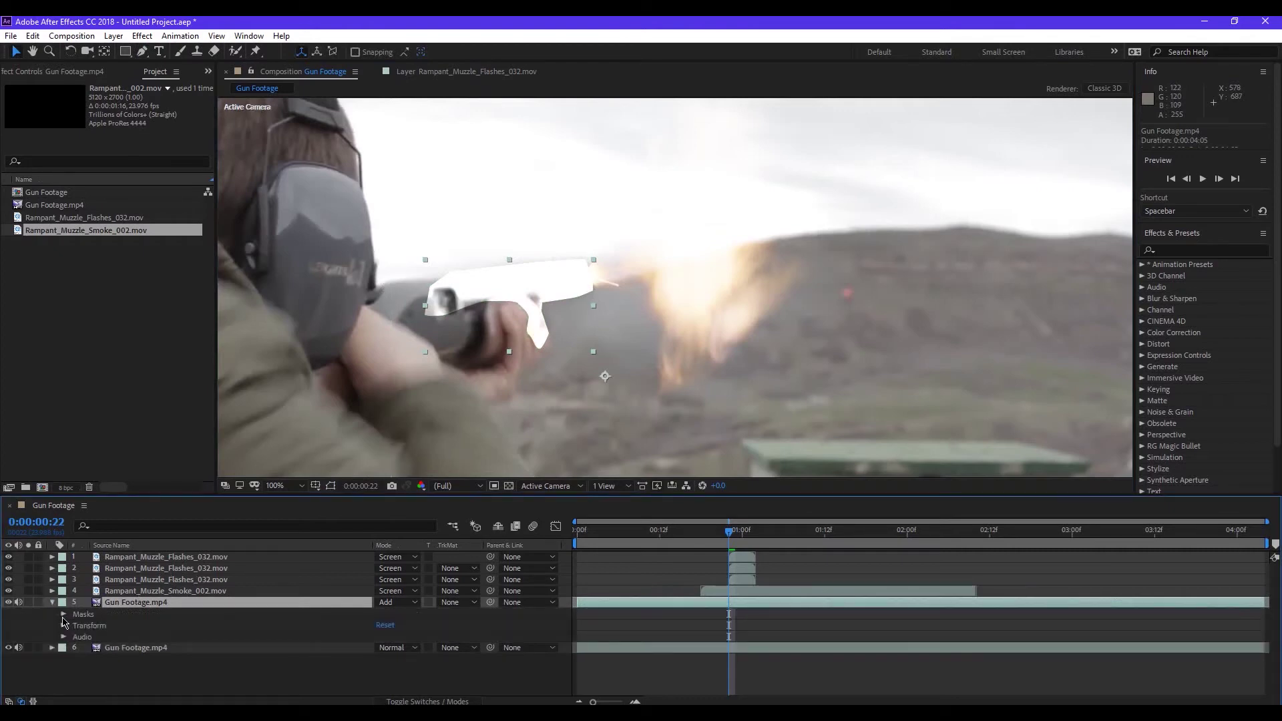
pyautogui.click(63, 615)
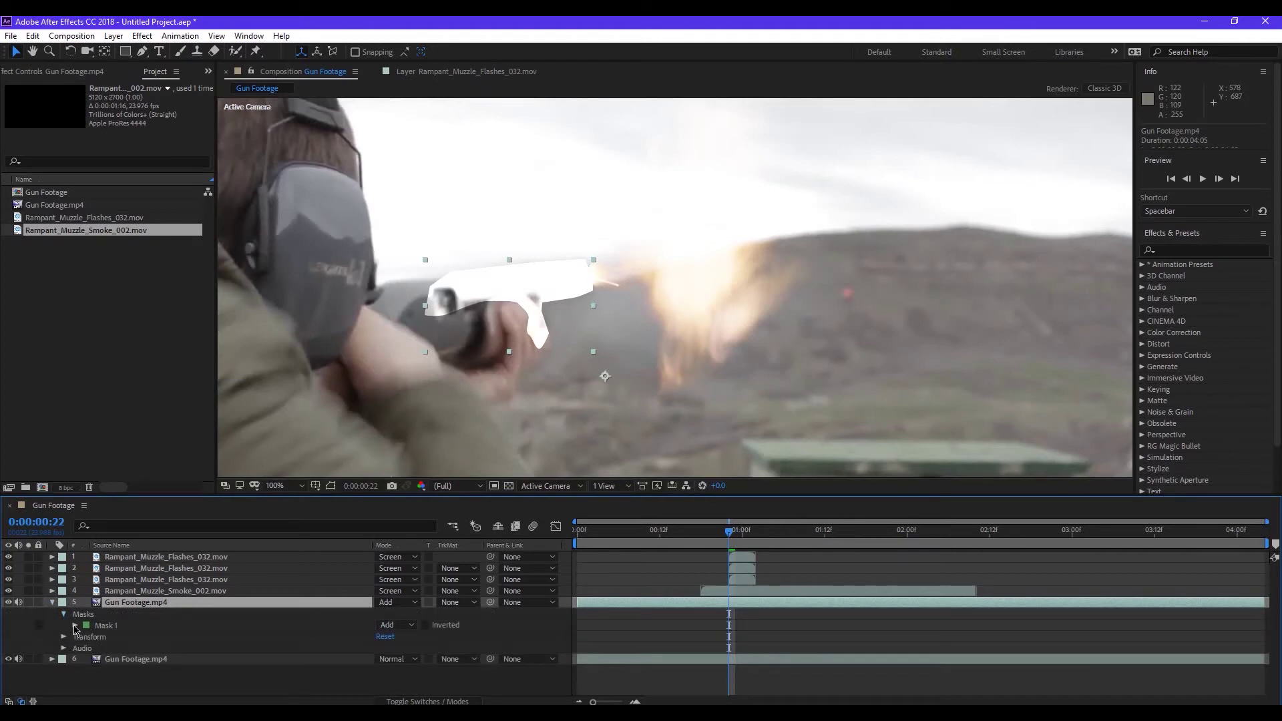
pyautogui.click(75, 625)
pyautogui.scroll(-1, 147, 633)
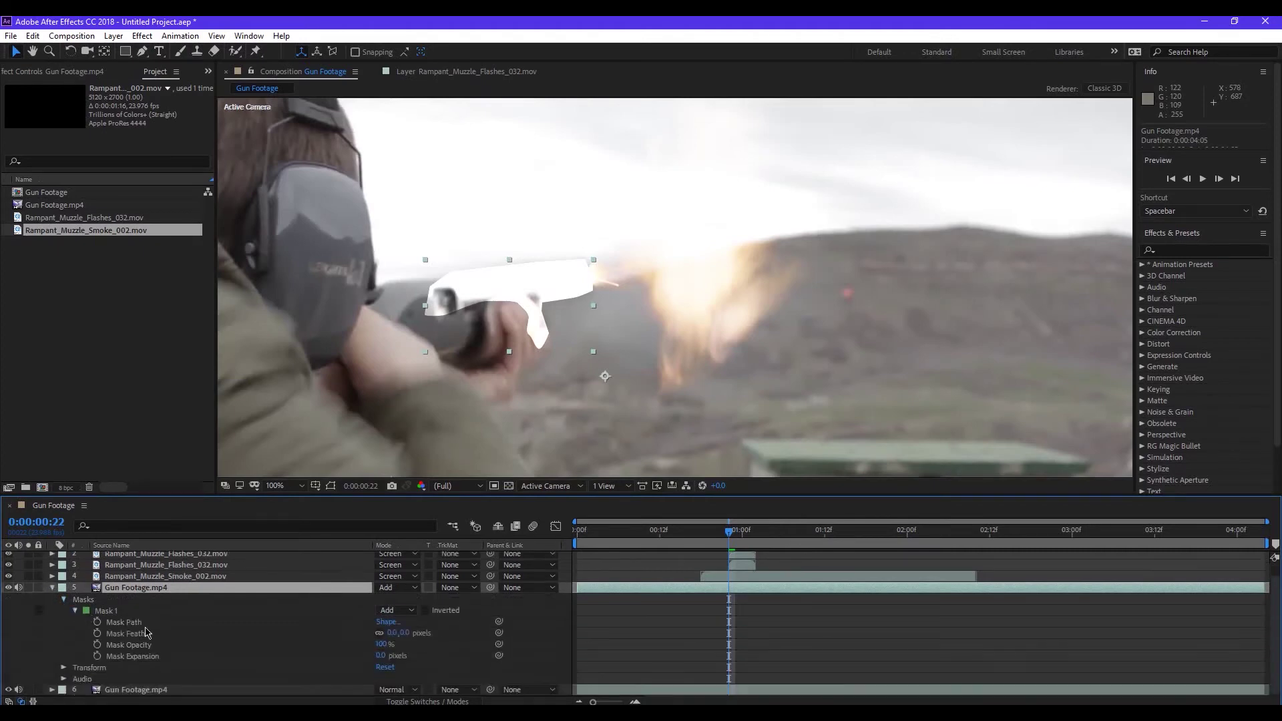
pyautogui.click(127, 645)
pyautogui.click(133, 635)
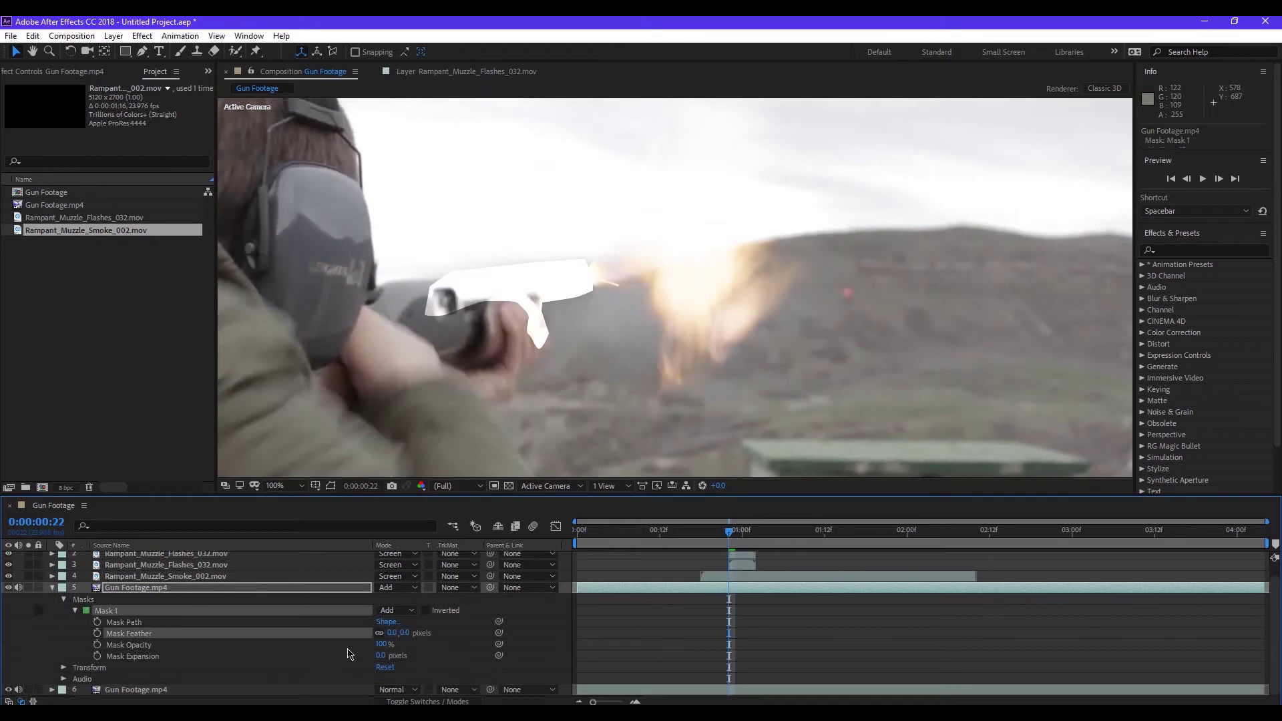
pyautogui.moveTo(392, 632); pyautogui.dragTo(472, 644)
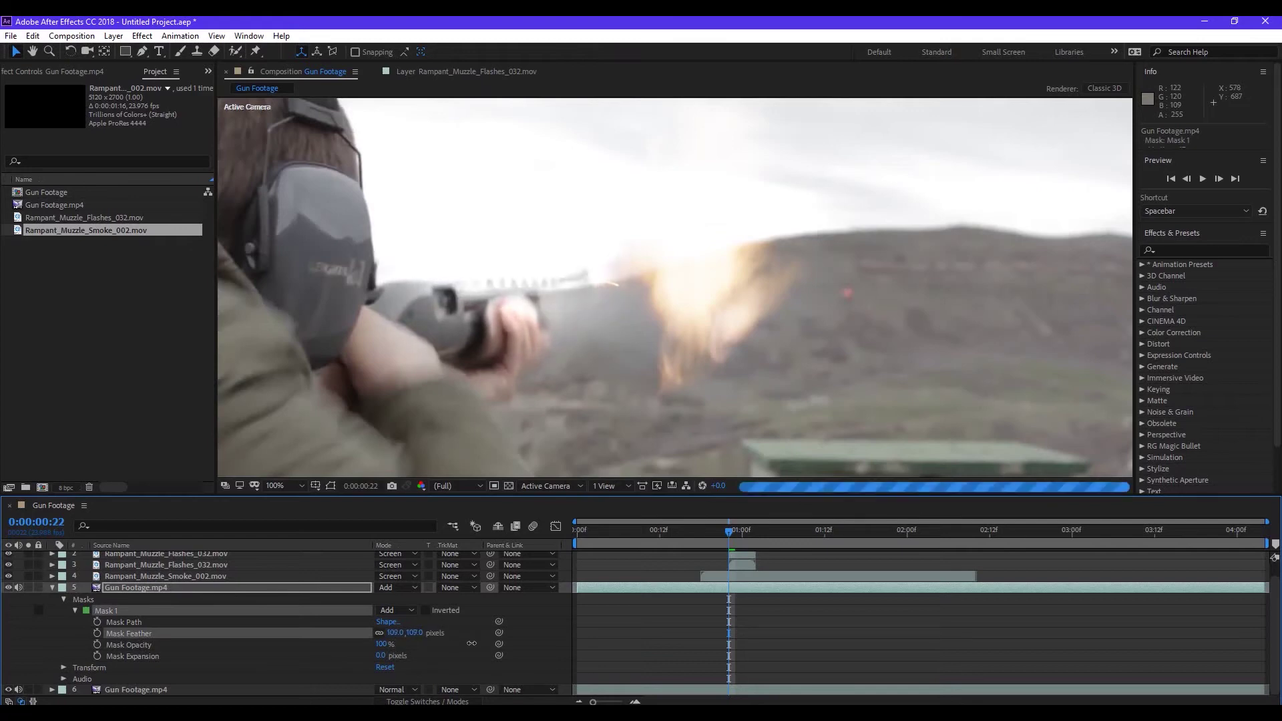
pyautogui.moveTo(729, 531)
pyautogui.mouseDown()
pyautogui.moveTo(707, 531)
pyautogui.moveTo(731, 534)
pyautogui.mouseUp()
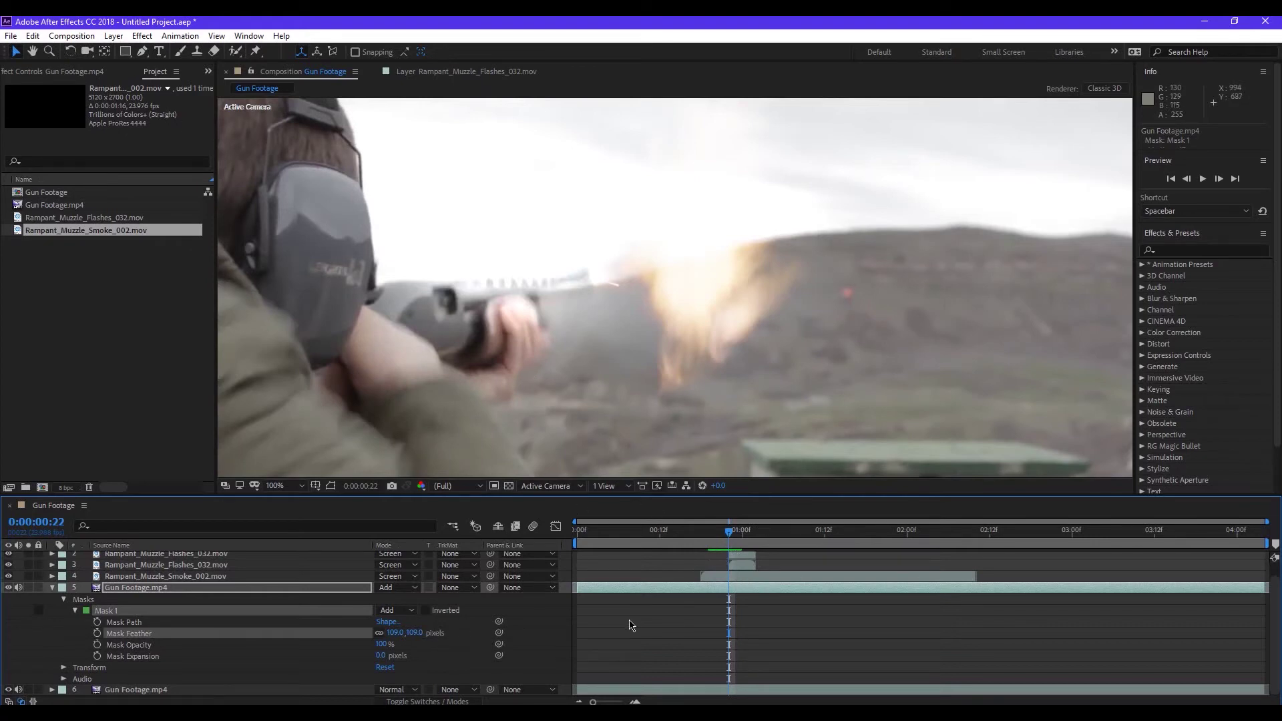
# - Trim the masked Gun Footage.mp4 layer to the flash only, starting at 0:00:00:22 and ending just before 0:00:01:00
pyautogui.moveTo(575, 587); pyautogui.dragTo(718, 589)
pyautogui.moveTo(729, 532); pyautogui.dragTo(728, 538)
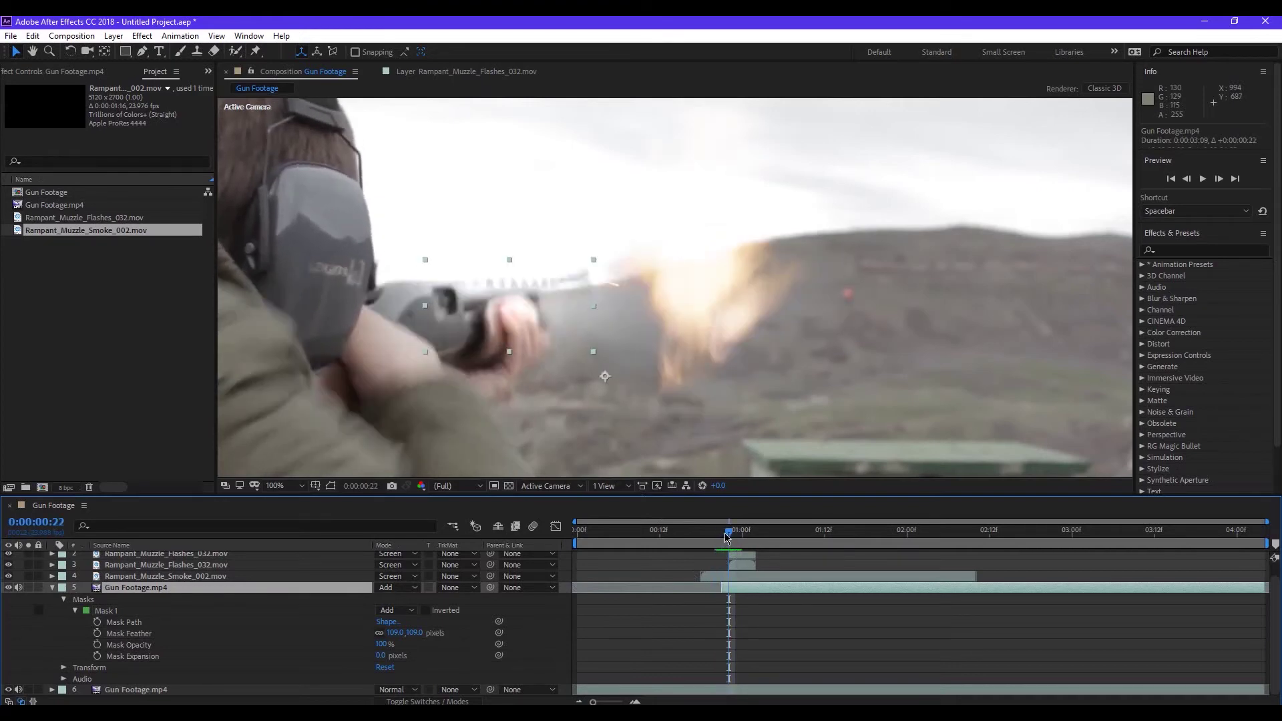
pyautogui.moveTo(723, 593); pyautogui.dragTo(730, 592)
pyautogui.moveTo(736, 532); pyautogui.dragTo(743, 532)
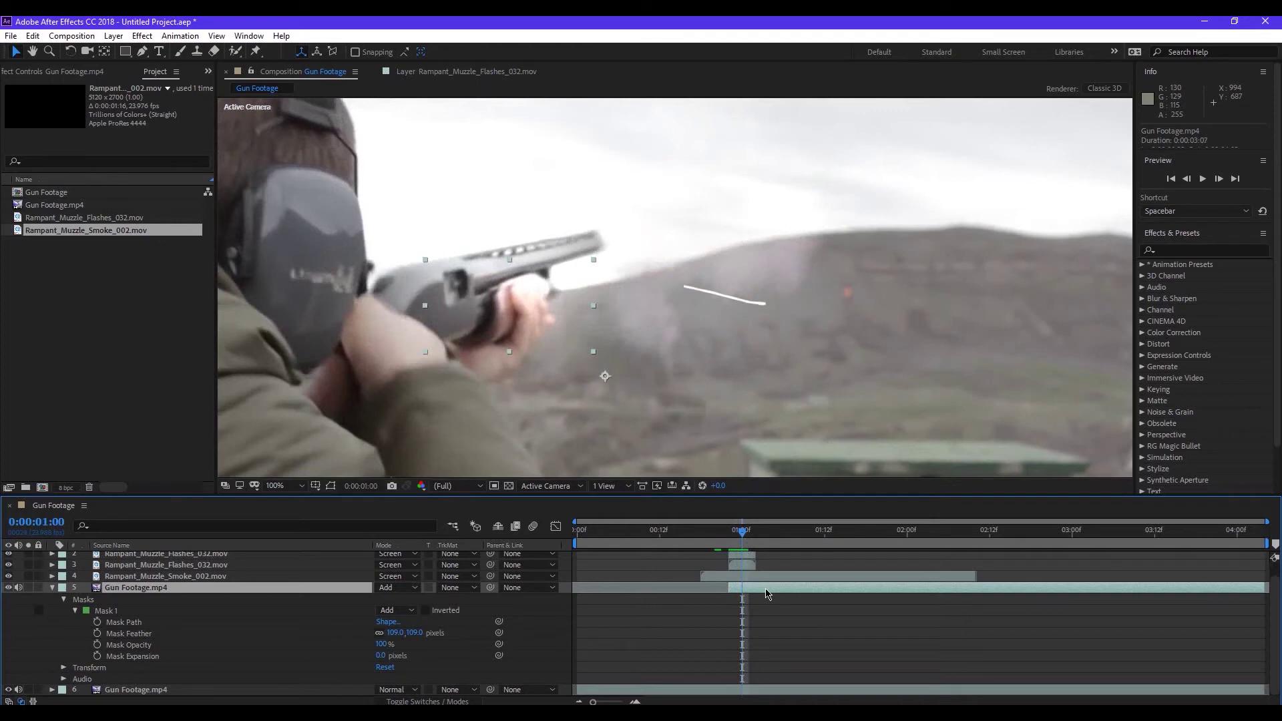
pyautogui.hotkey('alt', ']')
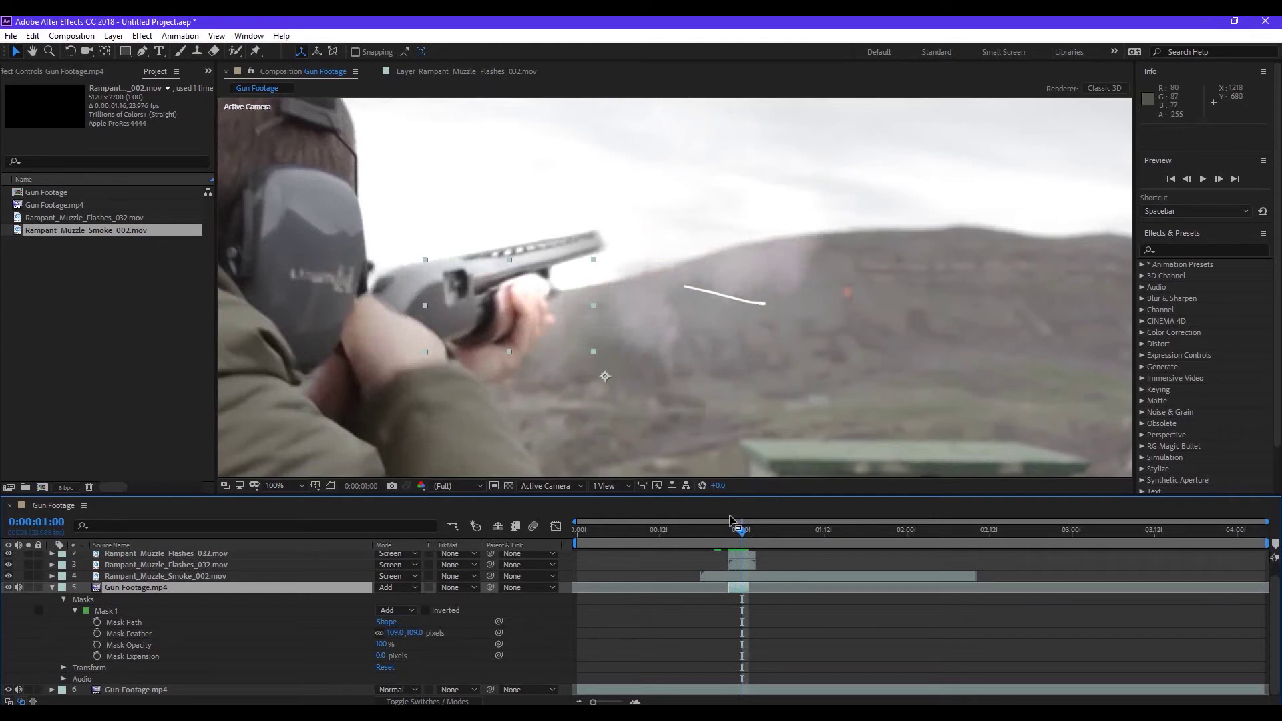
pyautogui.moveTo(751, 588); pyautogui.dragTo(740, 588)
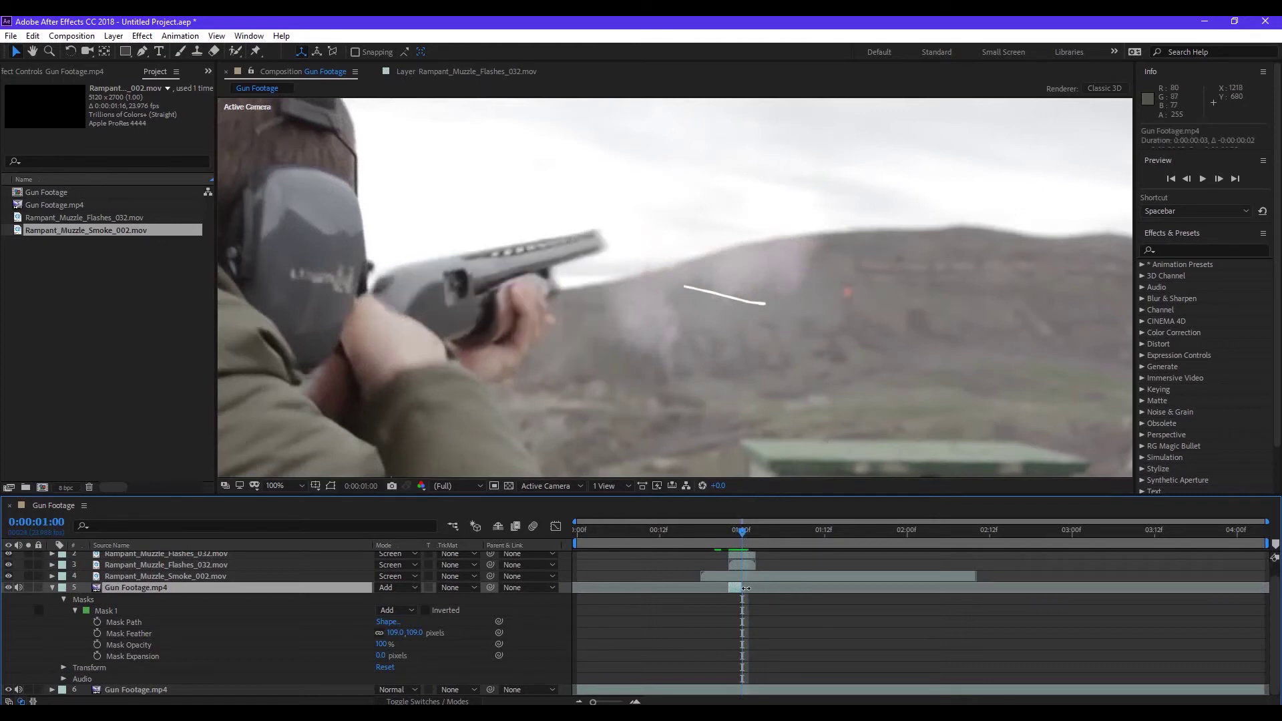
pyautogui.moveTo(742, 532)
pyautogui.mouseDown()
pyautogui.moveTo(705, 537)
pyautogui.moveTo(741, 540)
pyautogui.moveTo(729, 540)
pyautogui.mouseUp()
pyautogui.click(52, 588)
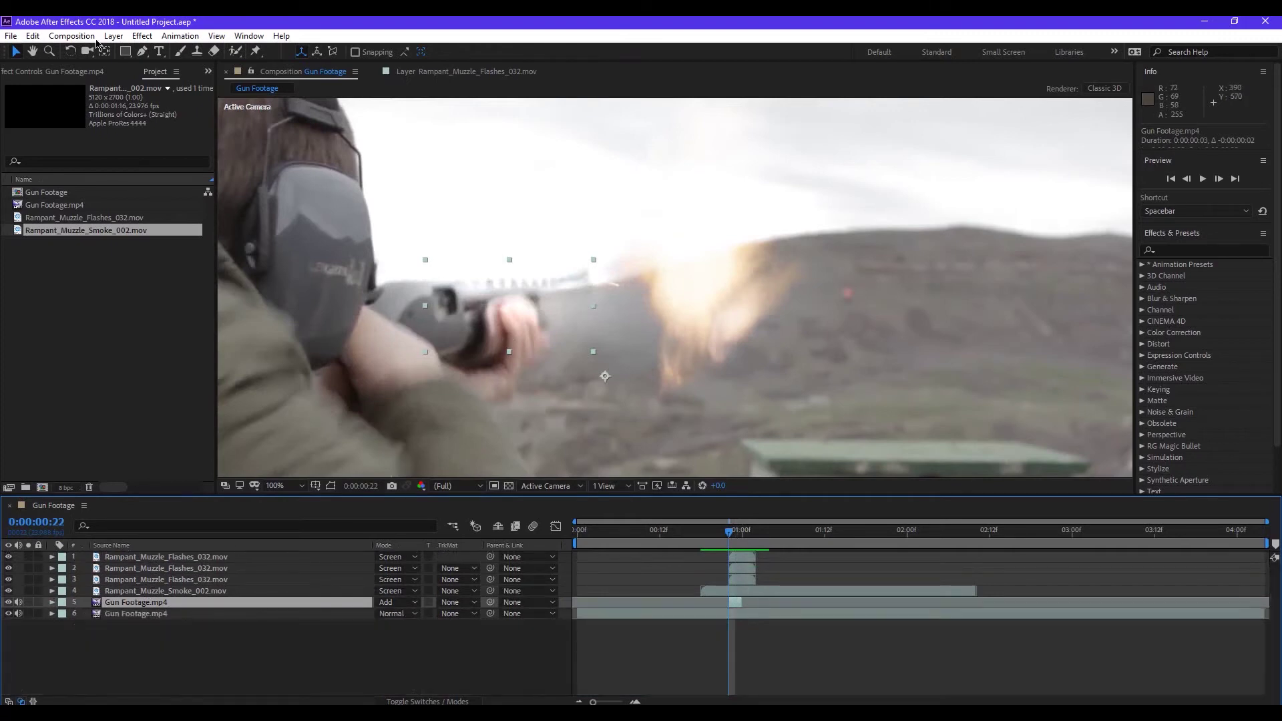
# - Apply the Tint effect to the masked Gun Footage.mp4 layer
pyautogui.click(1179, 251)
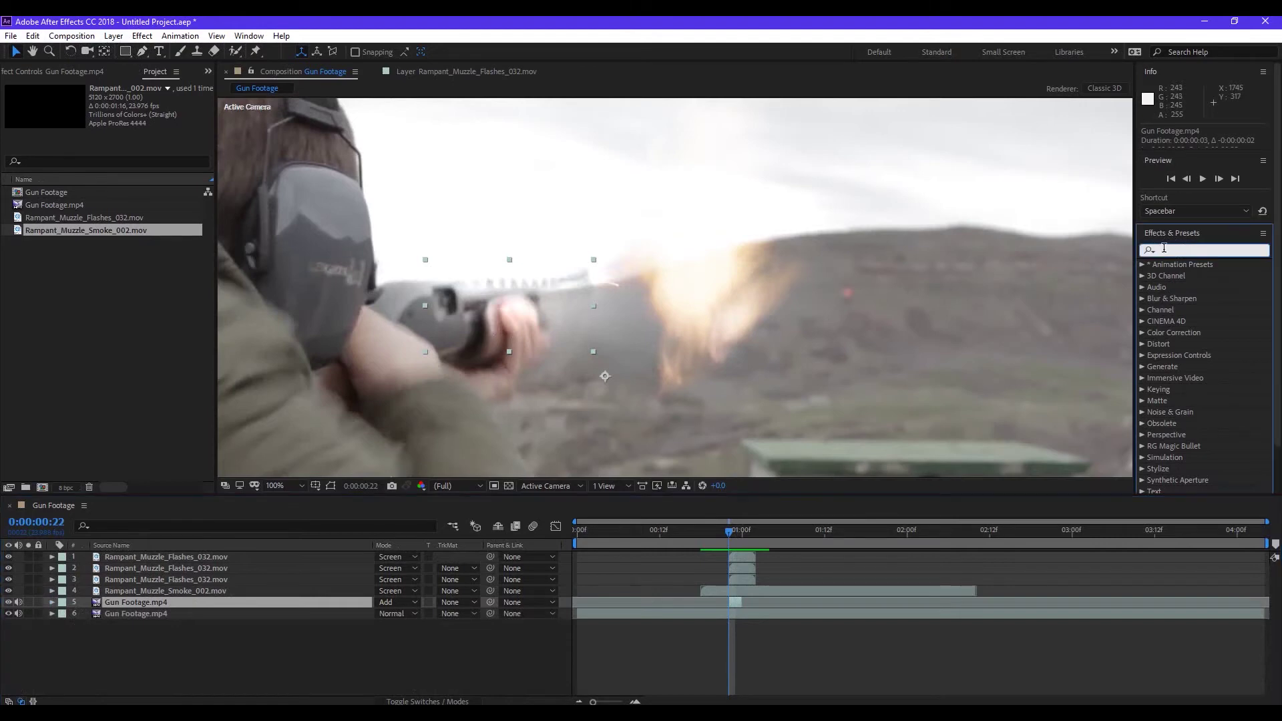
pyautogui.write('tint')
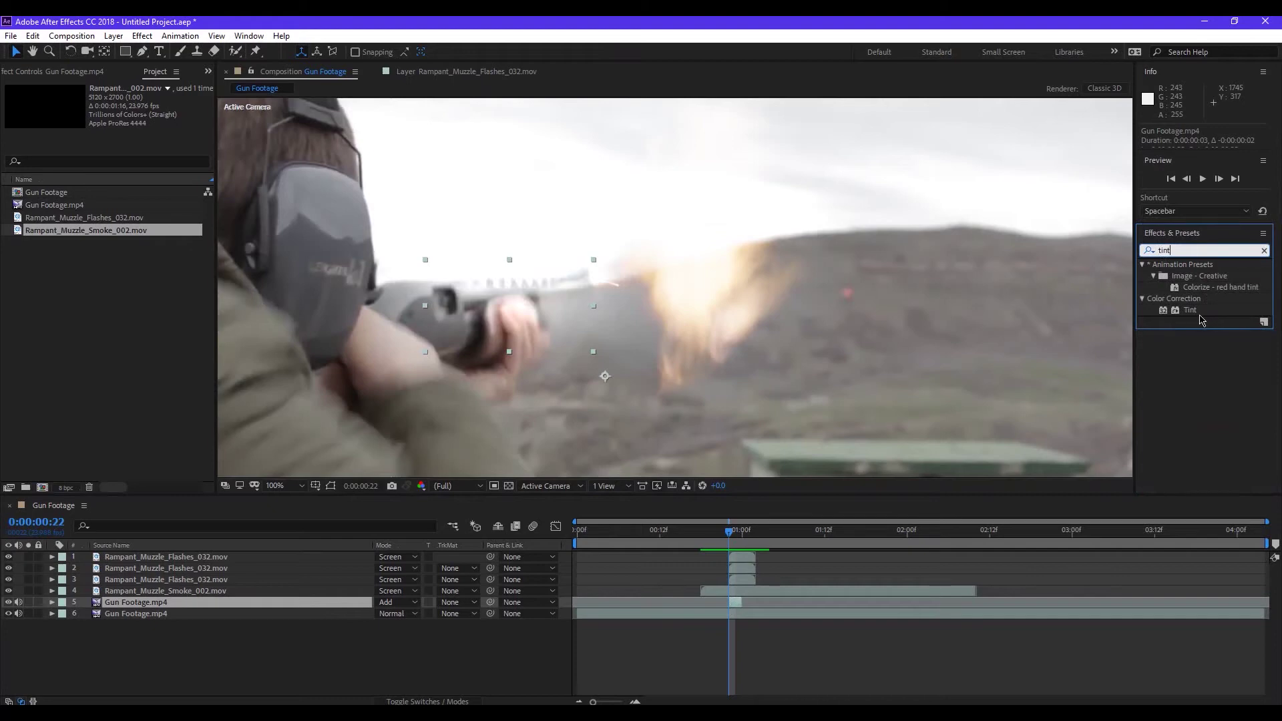
pyautogui.moveTo(1193, 311); pyautogui.dragTo(162, 603)
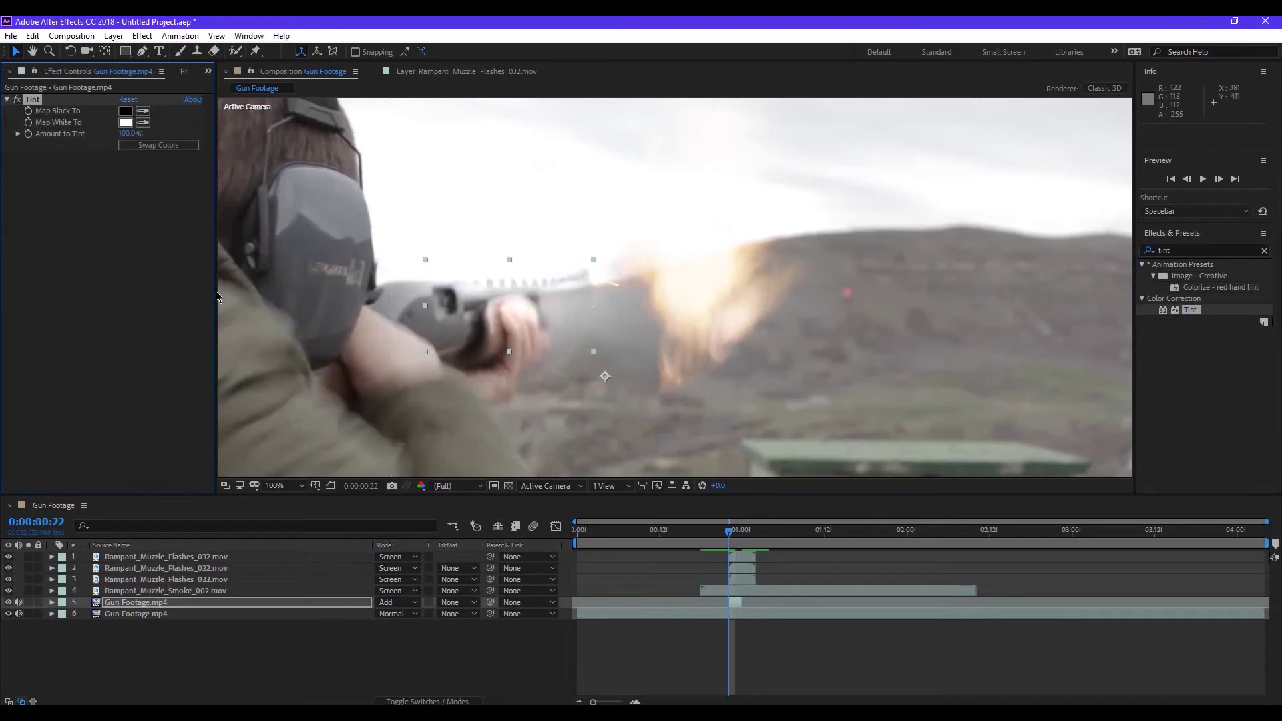
# - Set the Tint effect's Map White To color to the warm cream F7EDCF, based on a color sampled from the muzzle flash
pyautogui.click(127, 123)
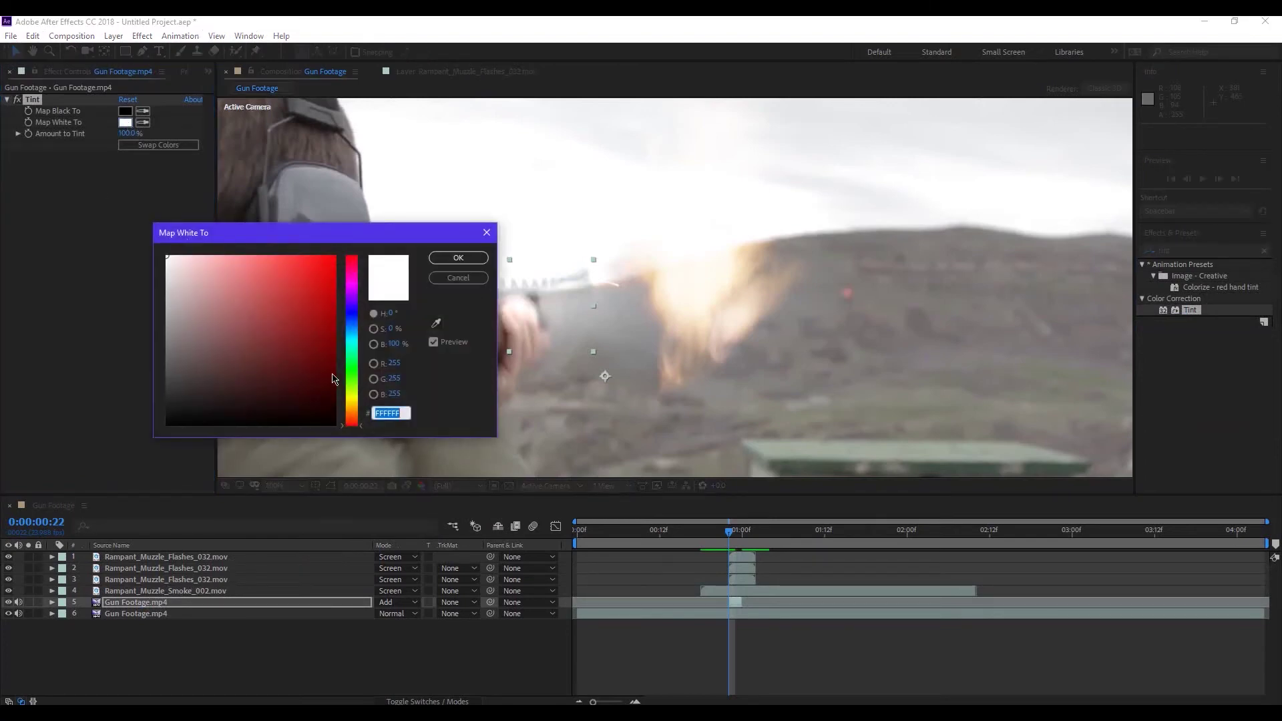
pyautogui.click(437, 325)
pyautogui.click(438, 321)
pyautogui.moveTo(421, 246); pyautogui.dragTo(223, 217)
pyautogui.click(237, 299)
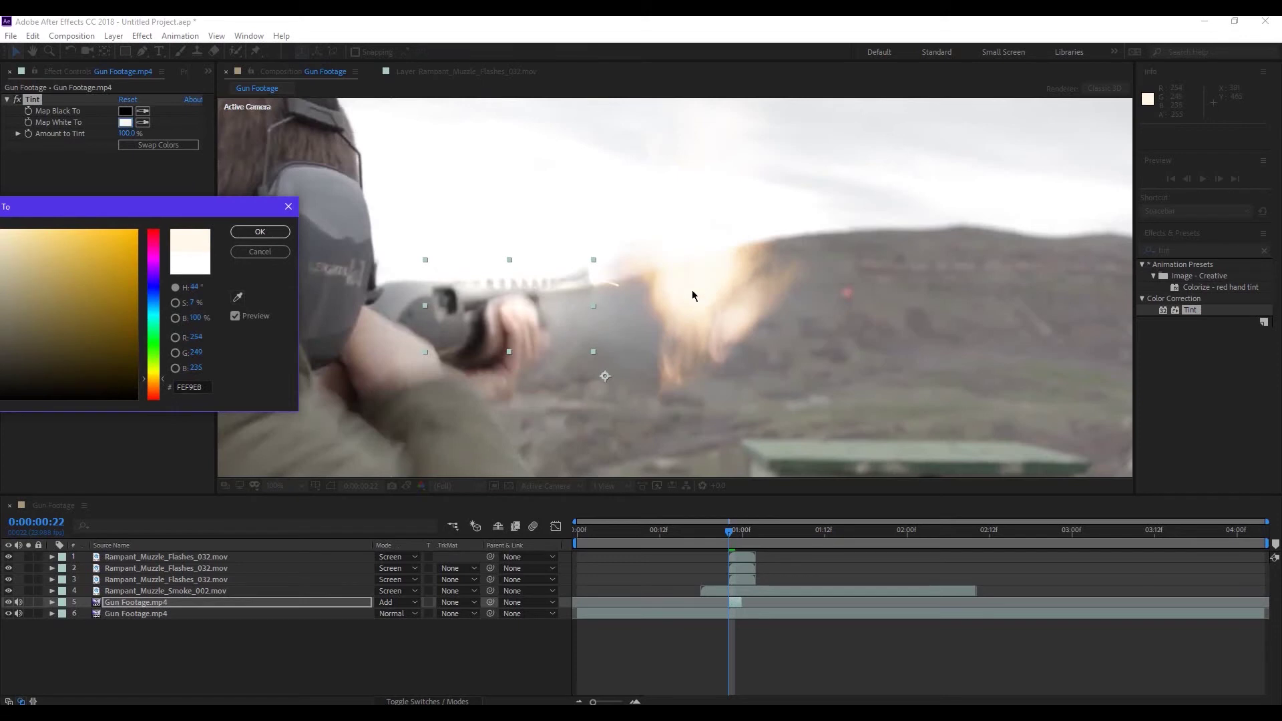
pyautogui.moveTo(137, 209); pyautogui.dragTo(203, 254)
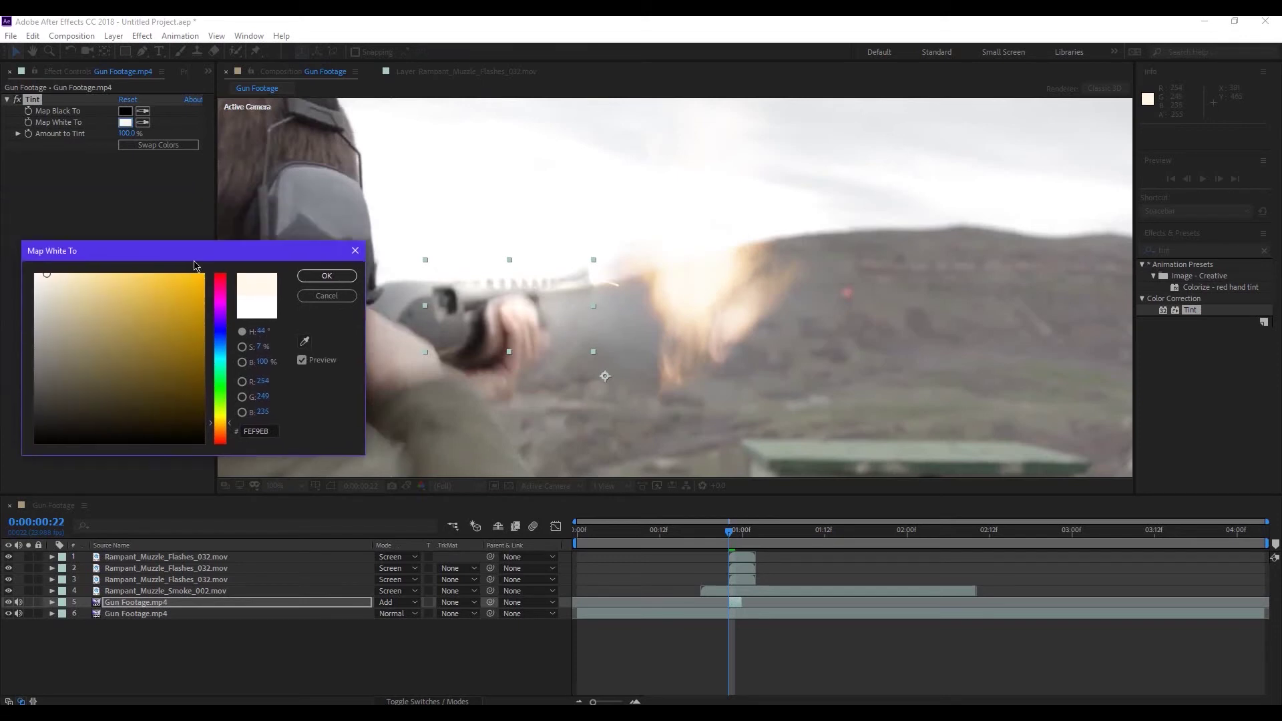
pyautogui.click(101, 284)
pyautogui.moveTo(101, 284); pyautogui.dragTo(60, 281)
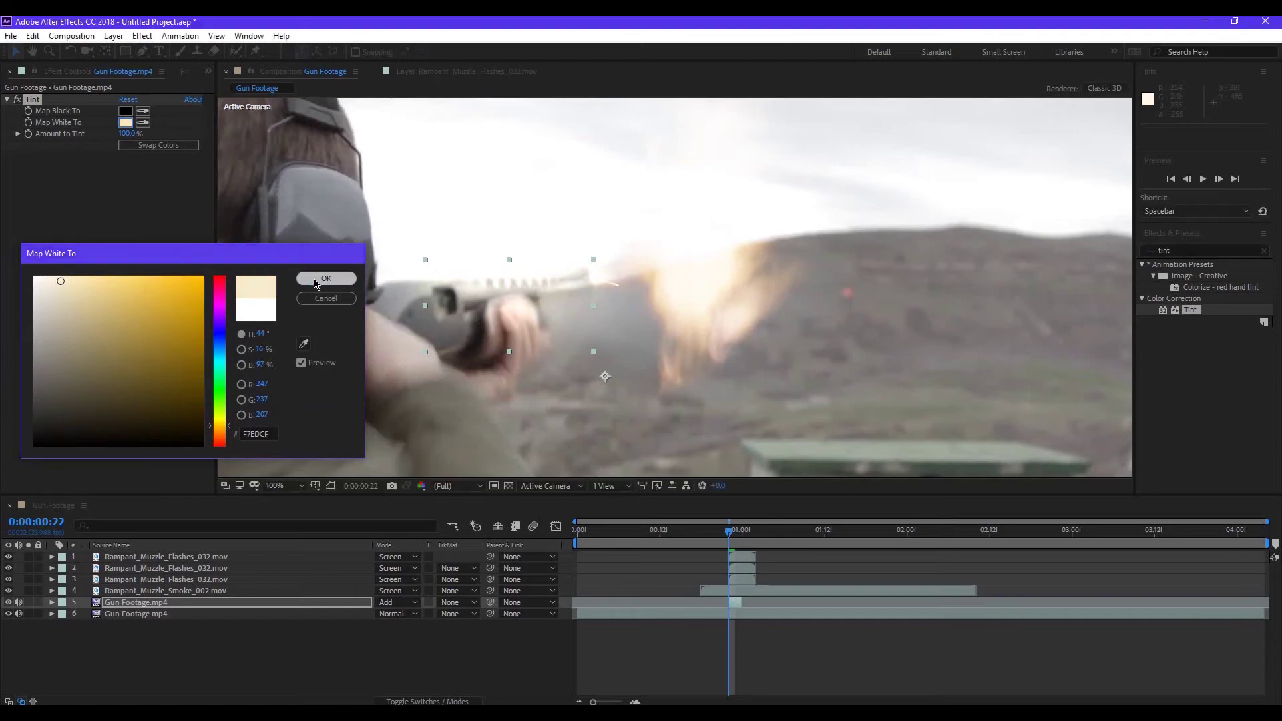
pyautogui.click(318, 278)
# - Scrub through the frames just before the muzzle flash to check the tinted light on the gun
pyautogui.click(708, 533)
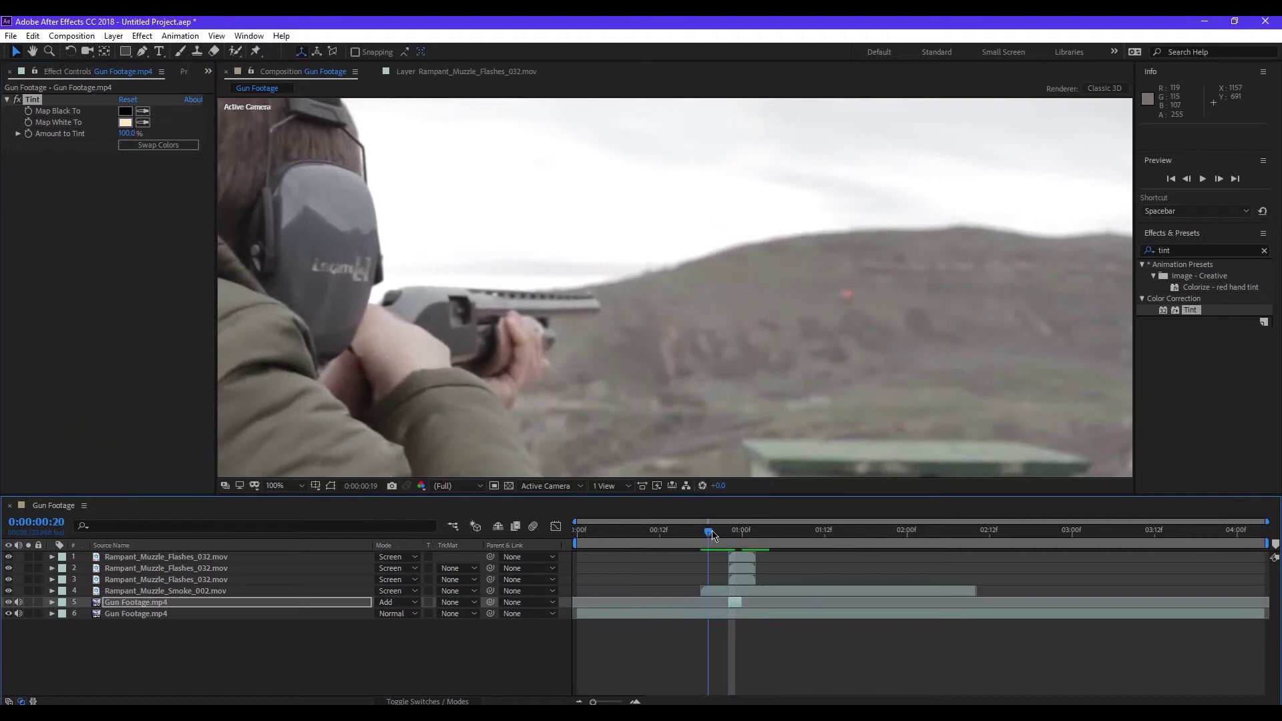
pyautogui.press('pagedown')
pyautogui.press('pagedown')
pyautogui.moveTo(718, 536)
pyautogui.mouseDown()
pyautogui.moveTo(679, 532)
pyautogui.moveTo(731, 535)
pyautogui.moveTo(708, 539)
pyautogui.mouseUp()
pyautogui.scroll(-2, 671, 355)
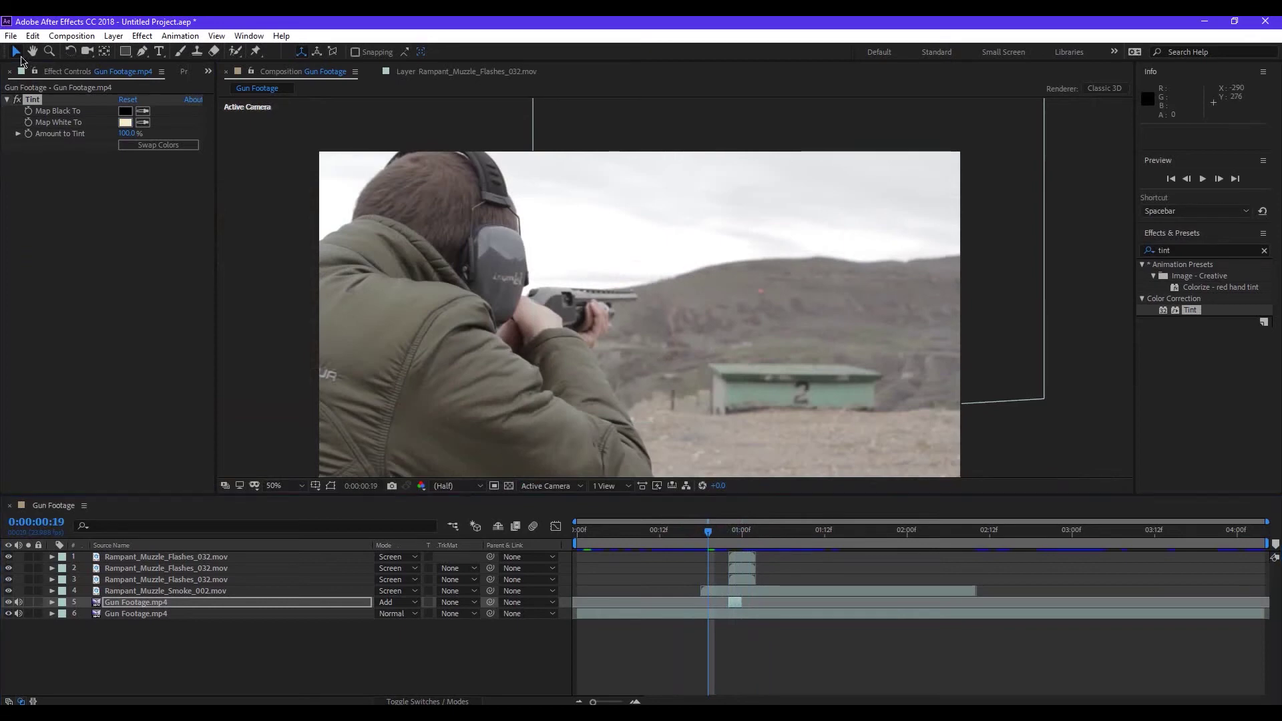
# - Save the project to the Desktop as Untitled Project.aep, replacing the existing file
pyautogui.hotkey('ctrl', 'shift', 's')
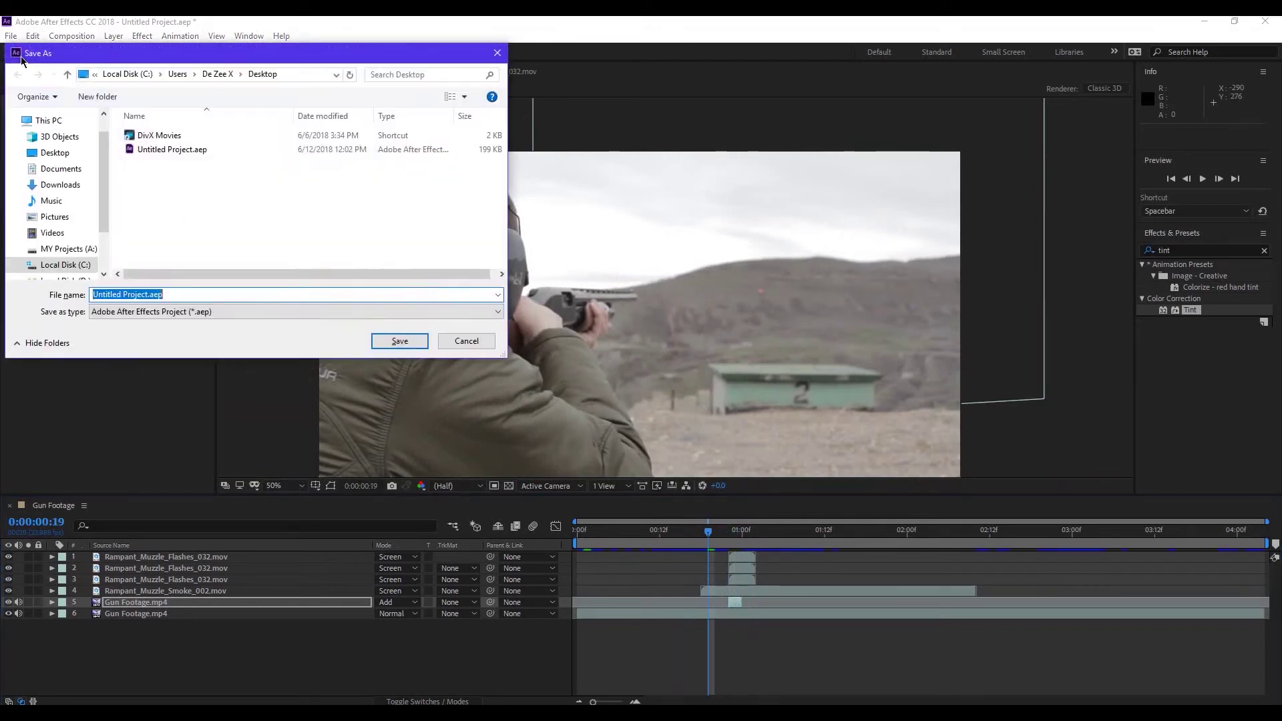
pyautogui.click(186, 151)
pyautogui.click(400, 340)
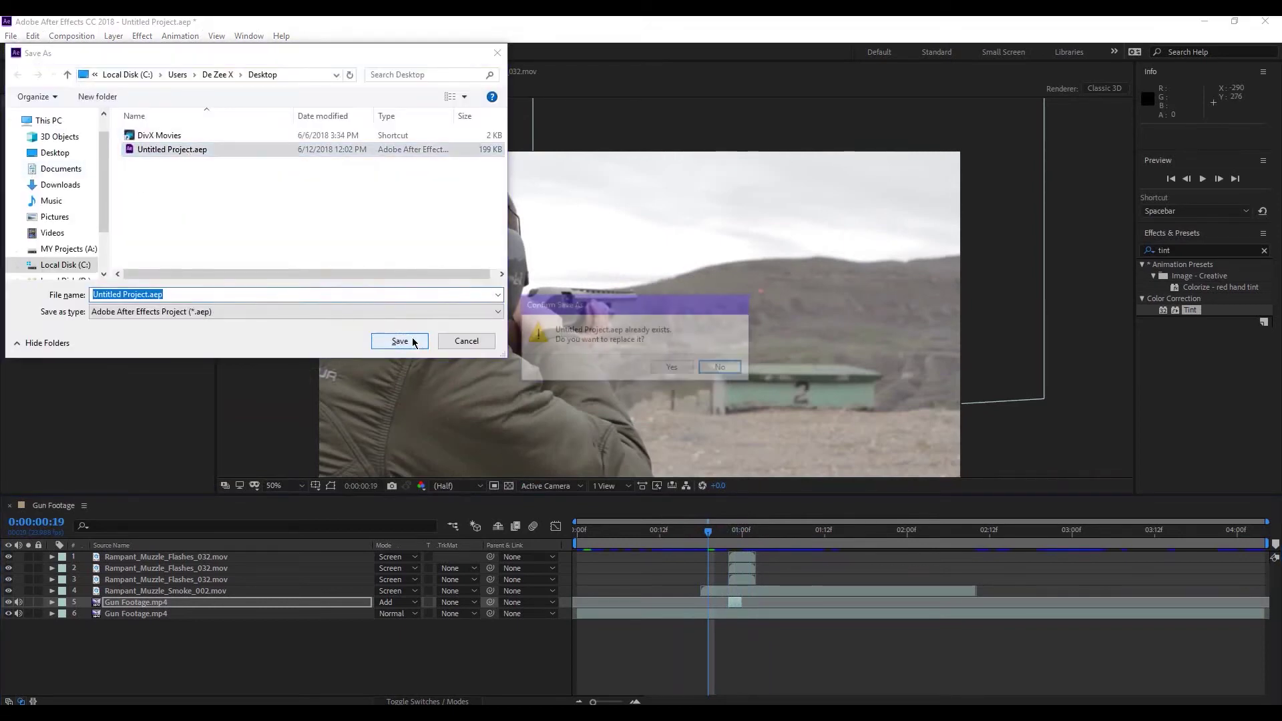
pyautogui.click(673, 368)
# - Play back the Gun Footage composition to review the muzzle flash, smoke and gun light in motion
pyautogui.press('space')
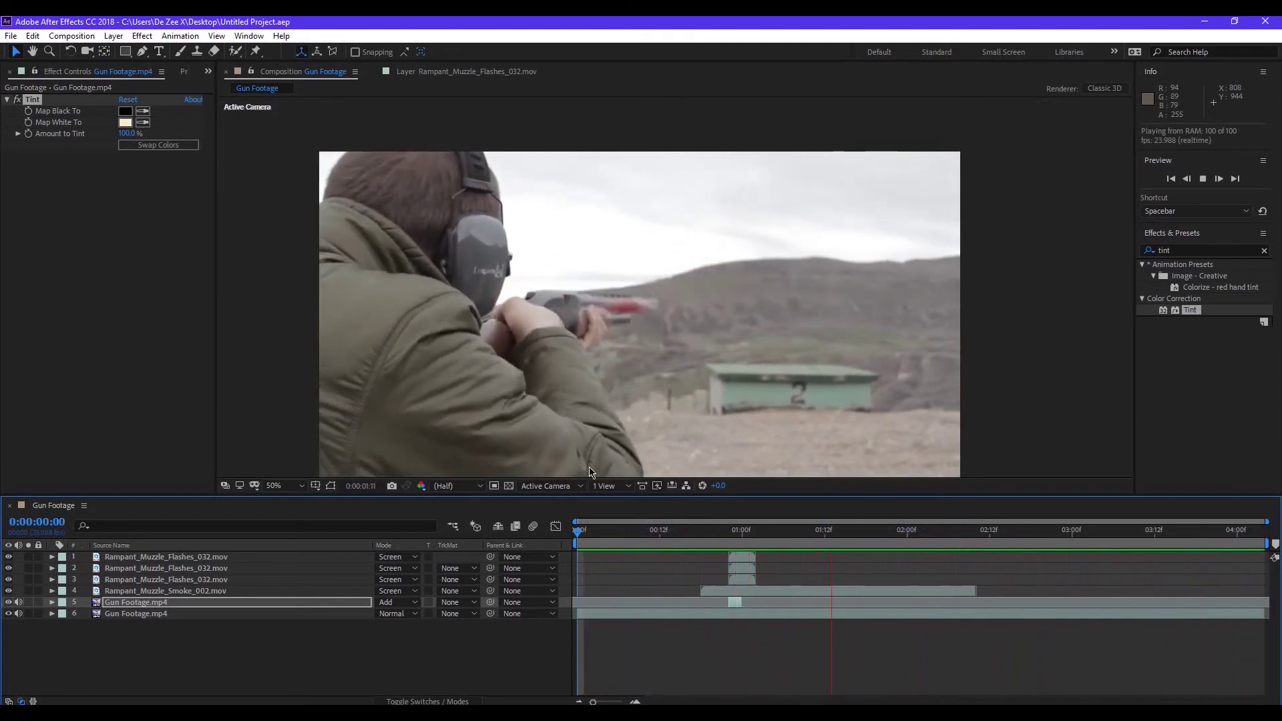
pyautogui.press('space')
pyautogui.press('space')
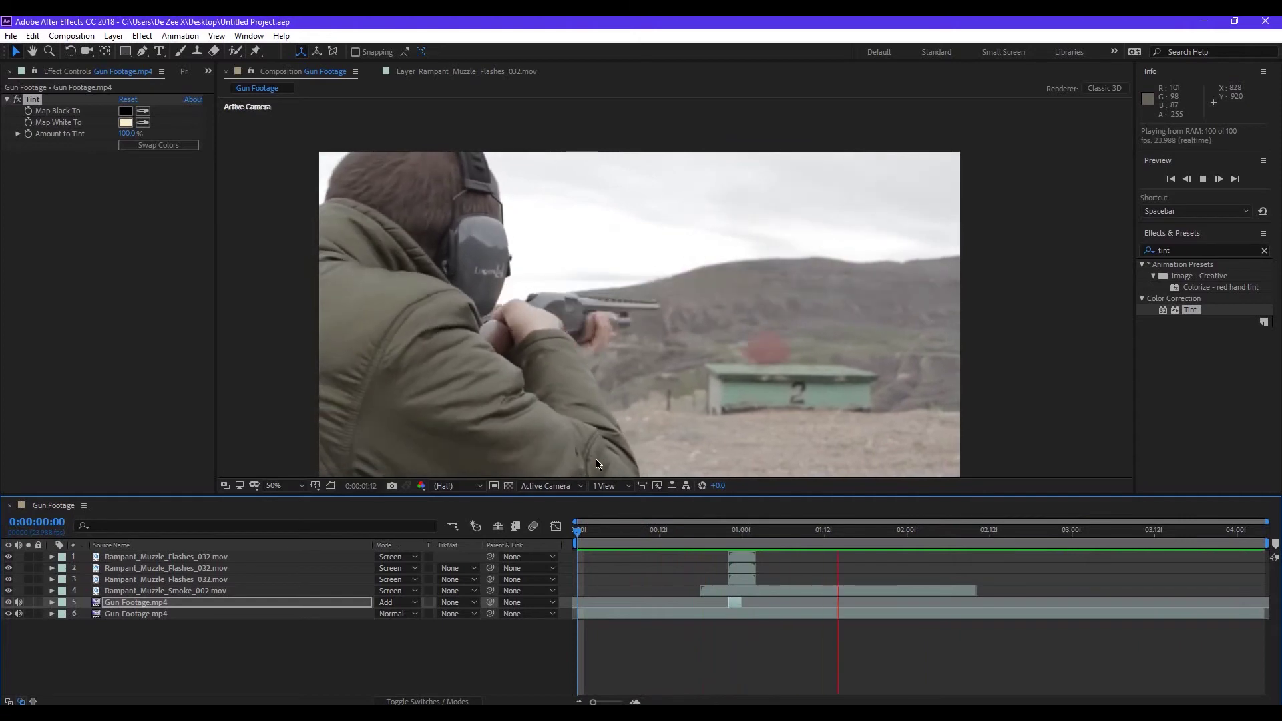
pyautogui.press('space')
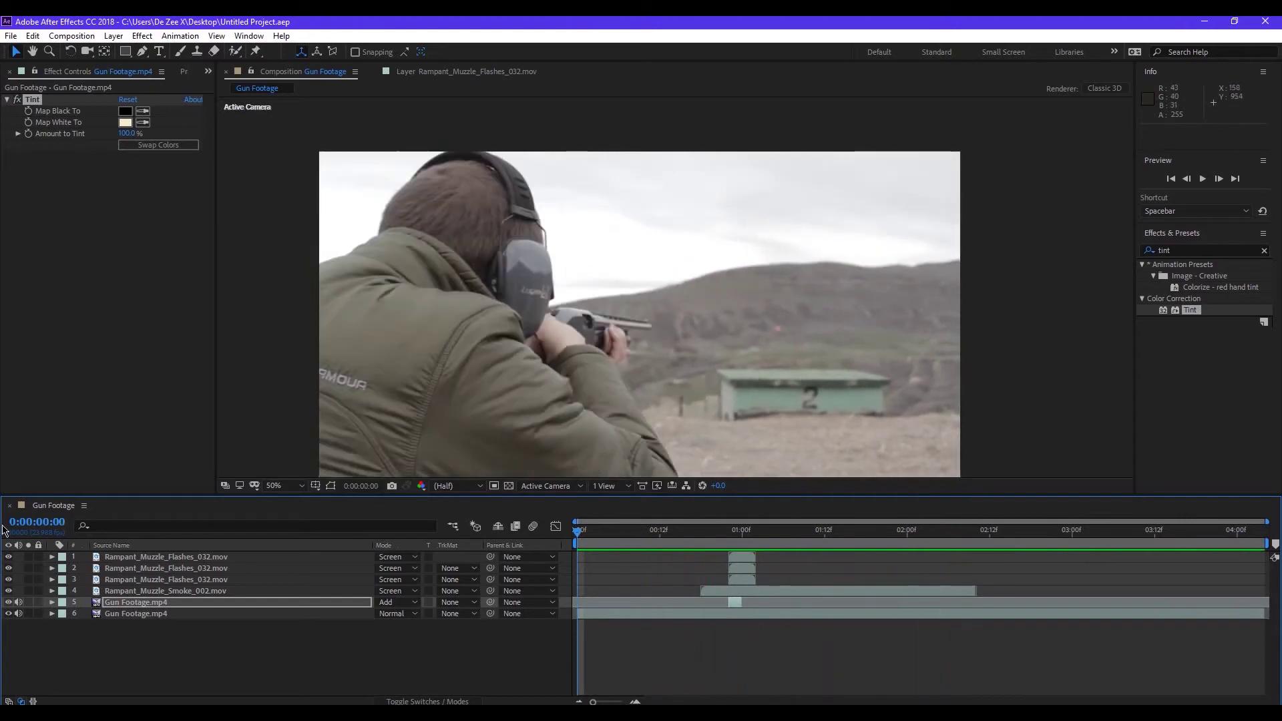
pyautogui.click(169, 656)
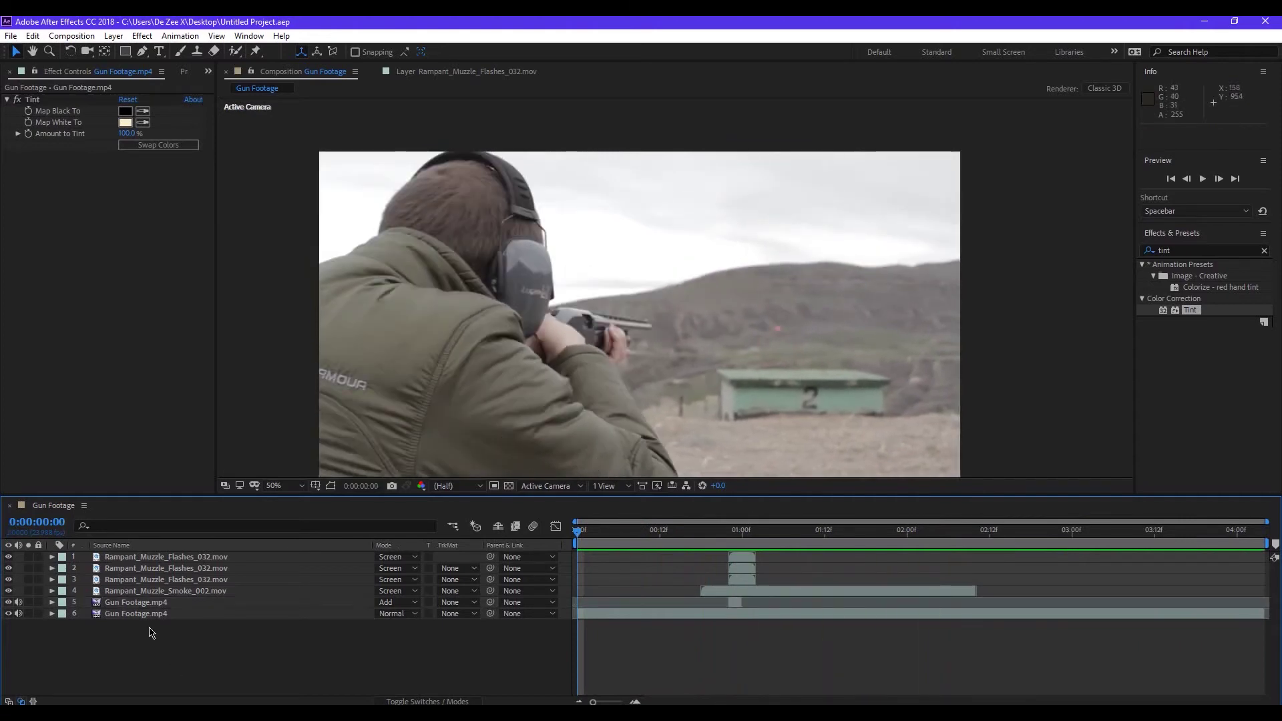
pyautogui.rightClick(171, 624)
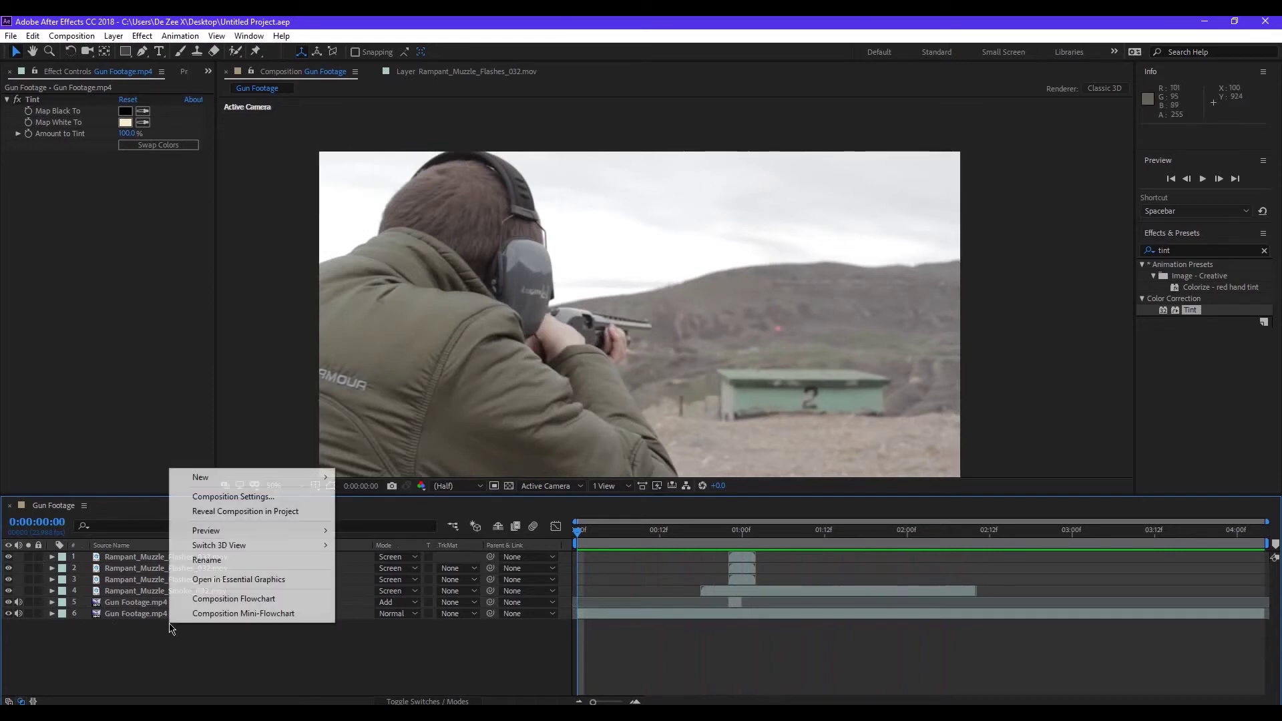
pyautogui.moveTo(240, 481)
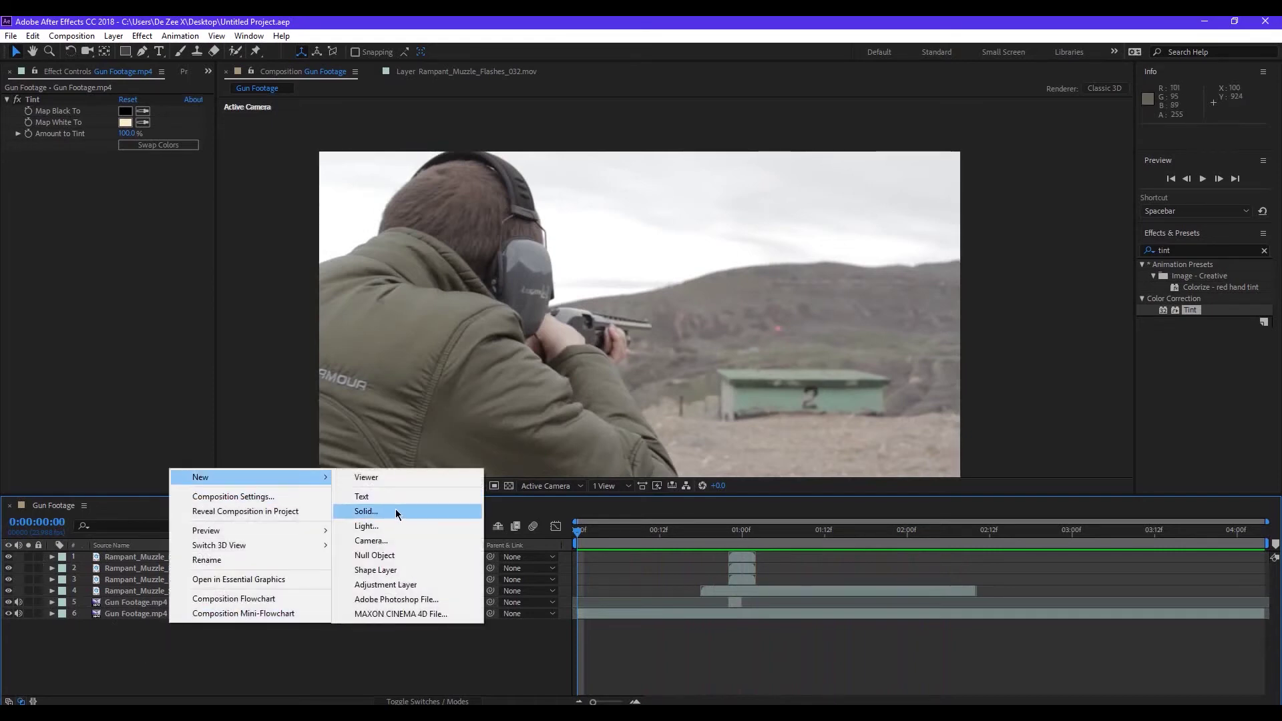
pyautogui.click(195, 664)
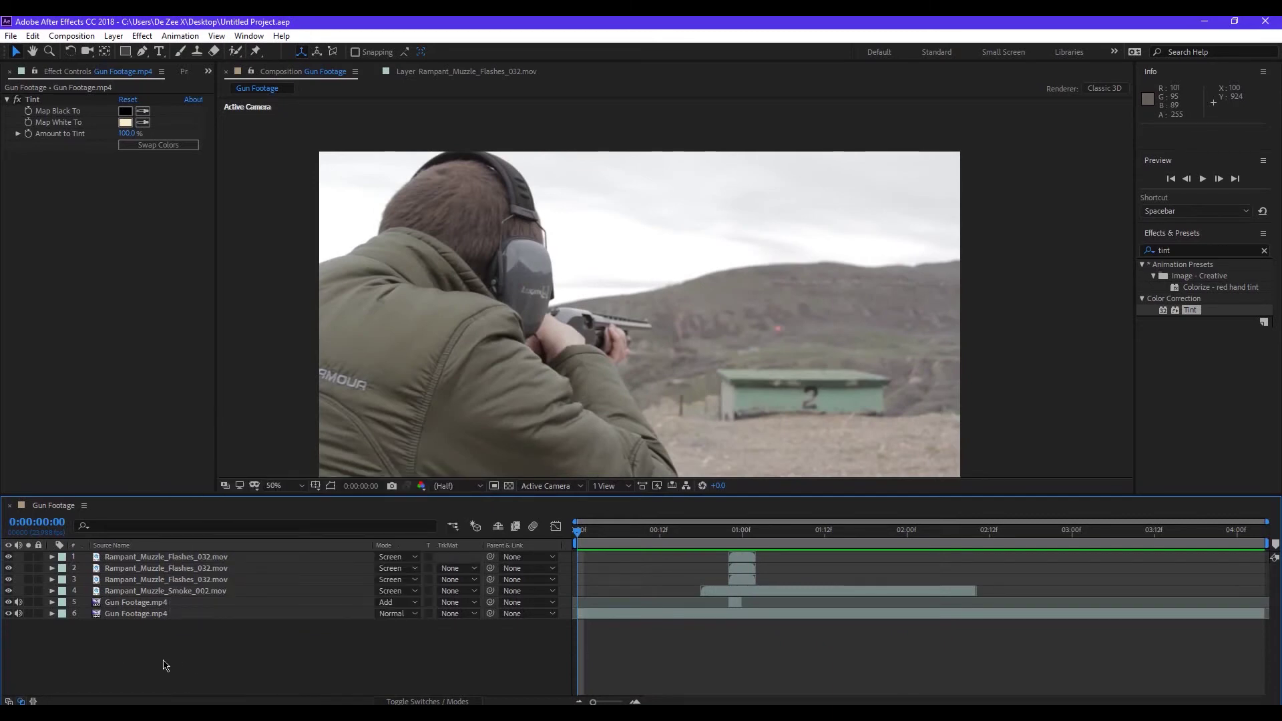
# - Create a black 1920 x 1080 px solid layer at the top of the Gun Footage composition
pyautogui.rightClick(165, 665)
pyautogui.moveTo(301, 518)
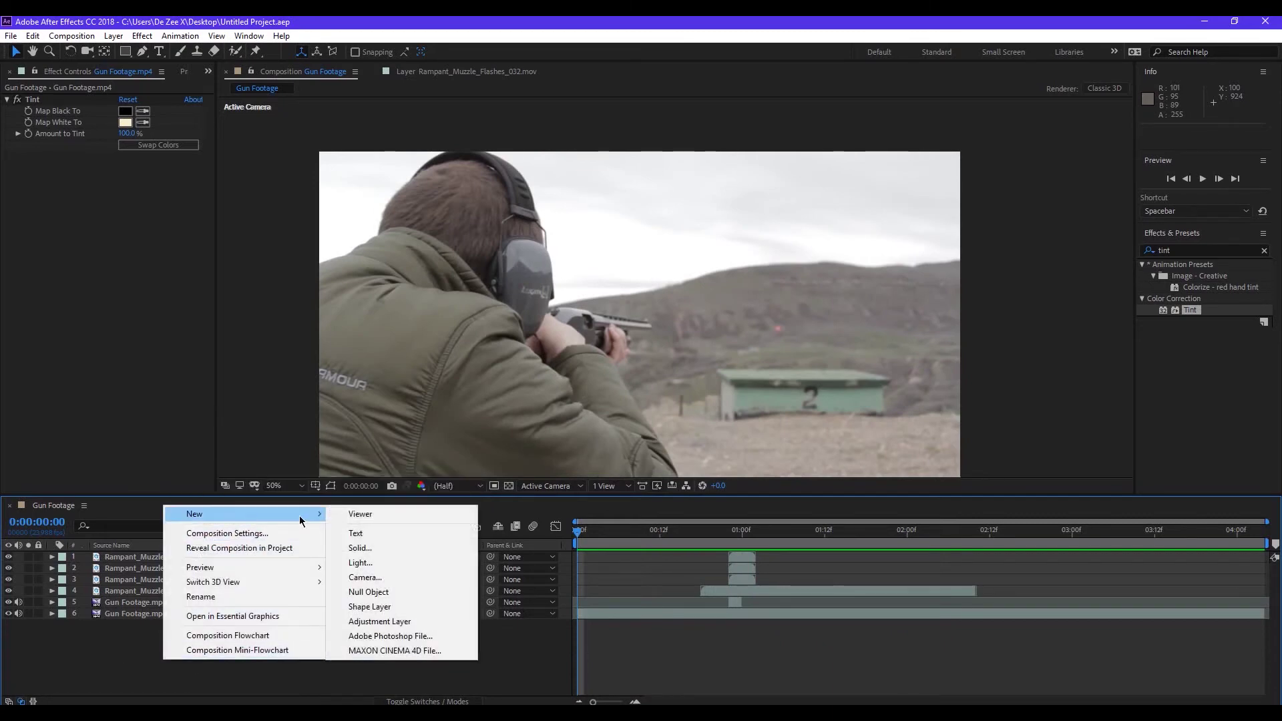
pyautogui.click(444, 553)
pyautogui.click(632, 449)
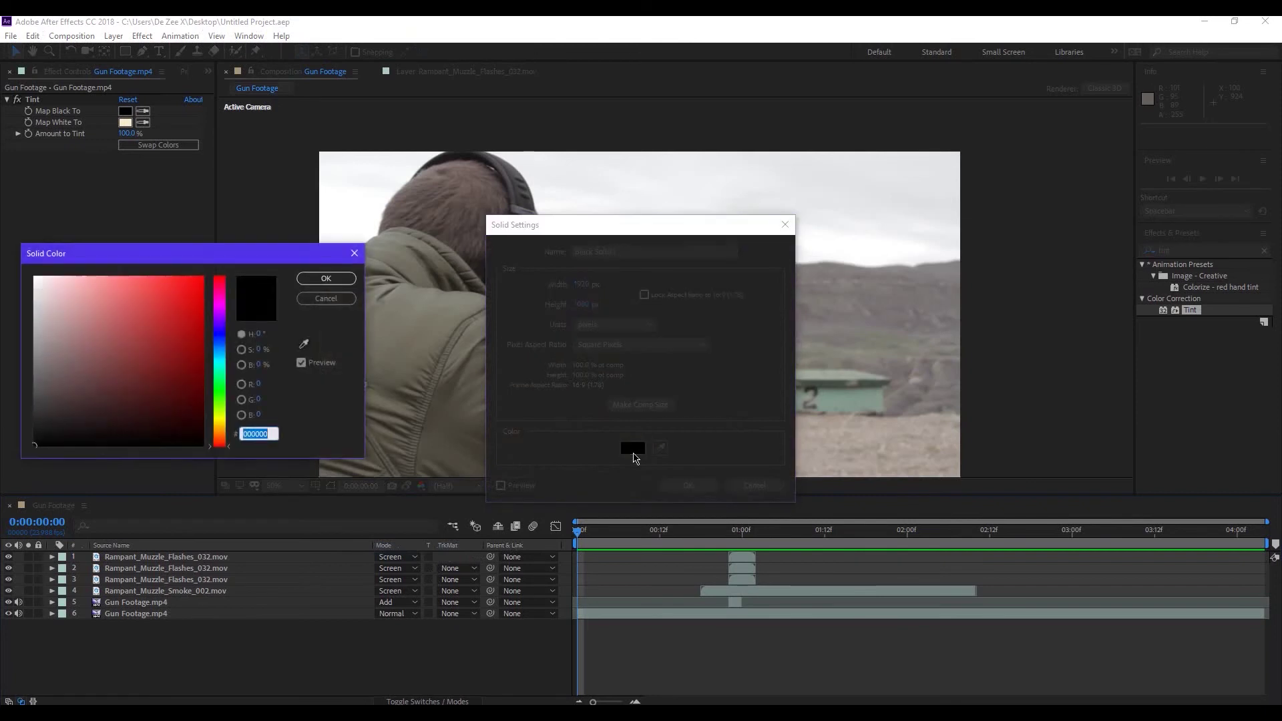
pyautogui.click(328, 299)
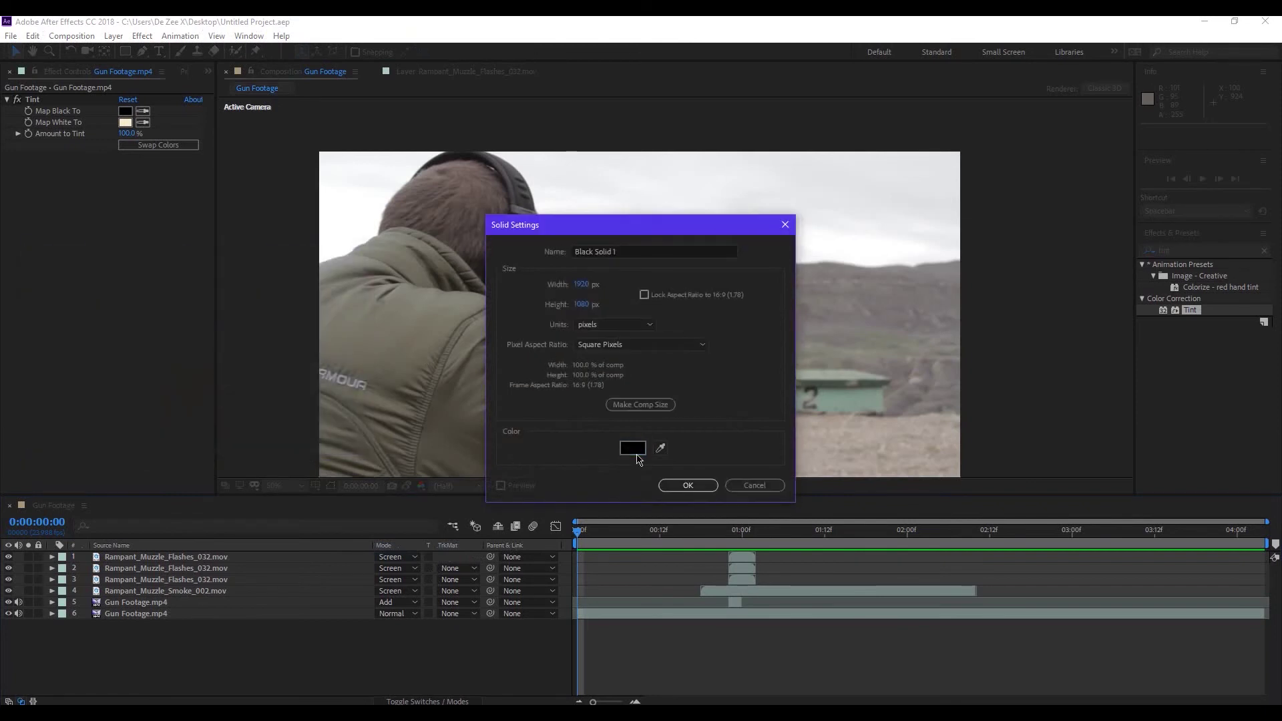
pyautogui.click(636, 456)
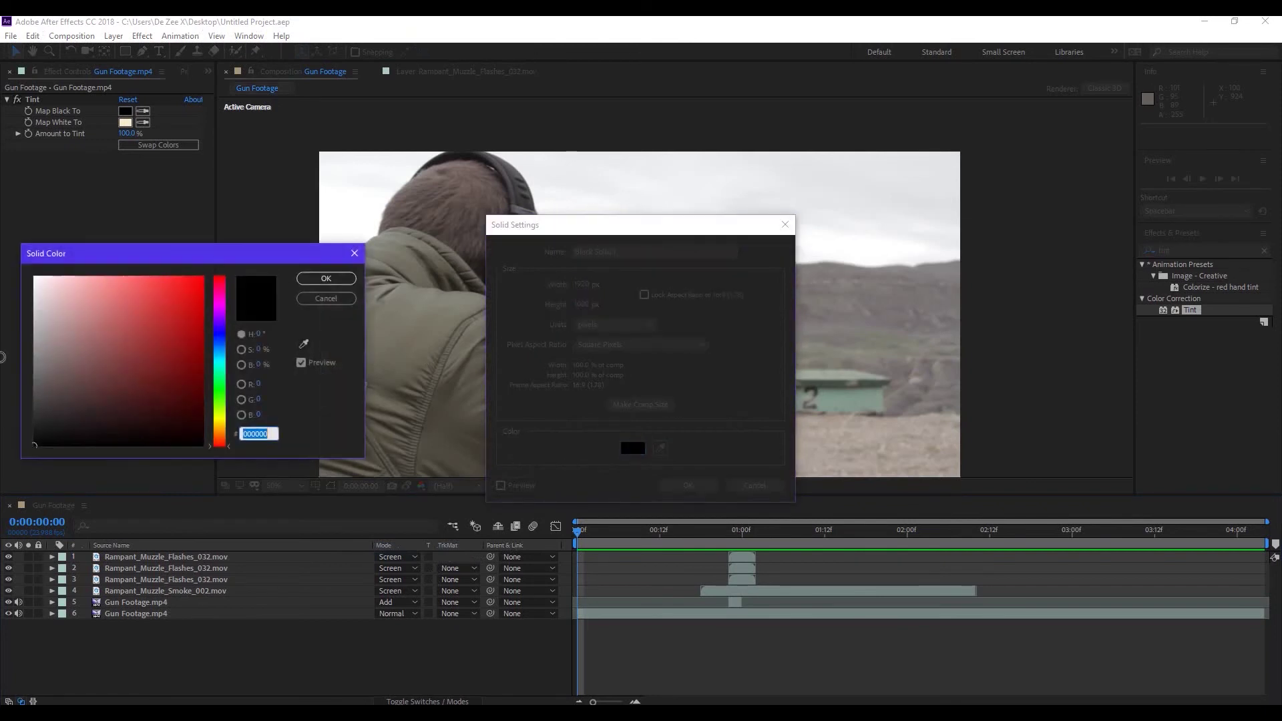
pyautogui.click(326, 281)
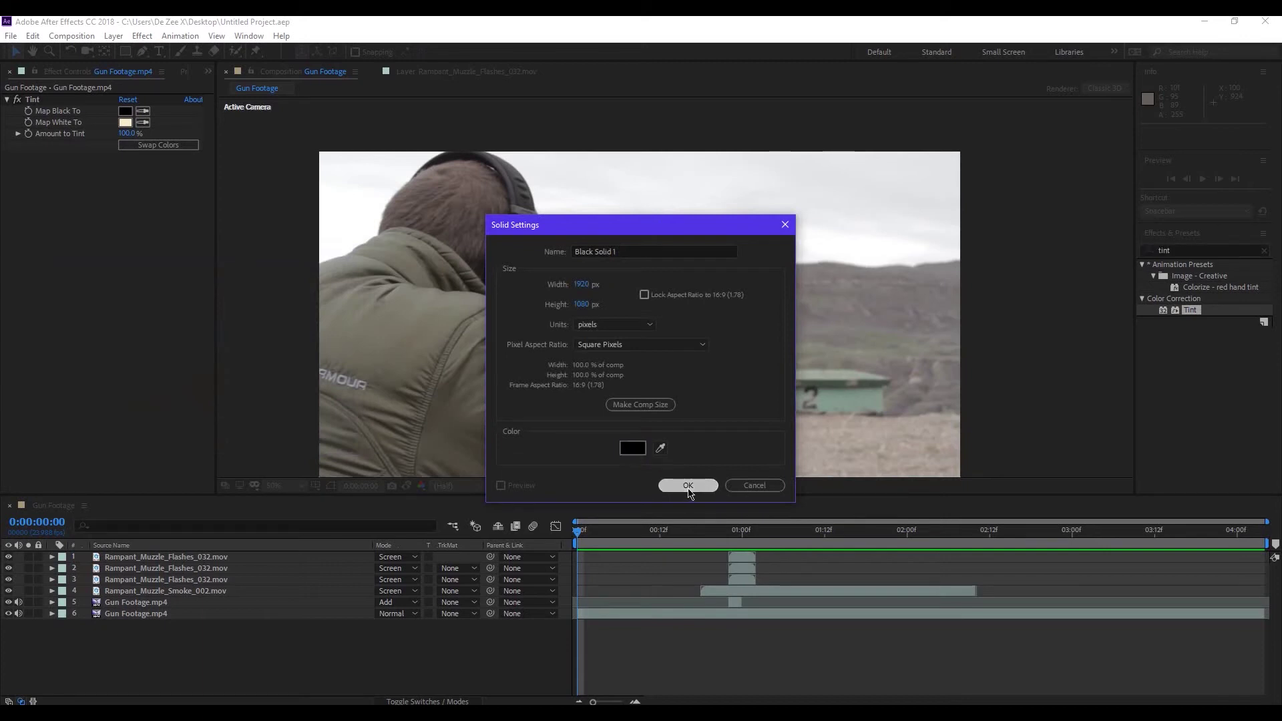
pyautogui.click(688, 485)
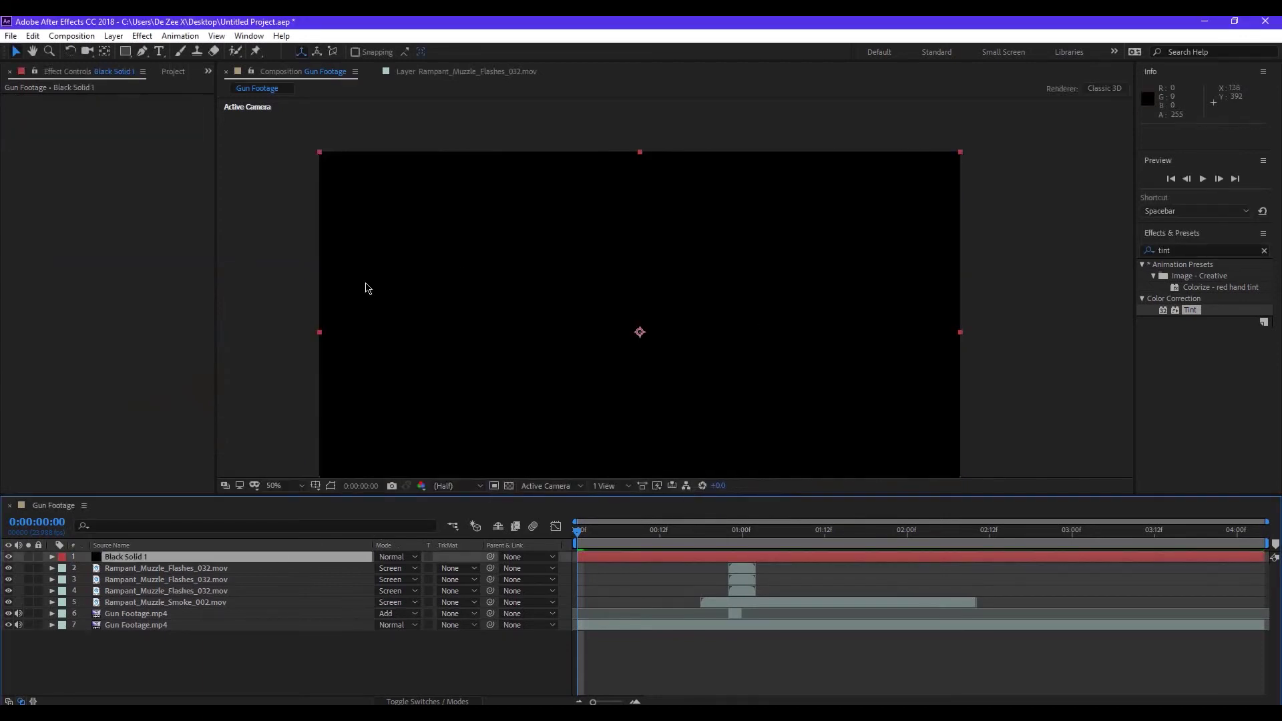
# - Draw an elliptical mask about 1920 x 1084 px on the black solid, spanning the whole frame
pyautogui.click(126, 53)
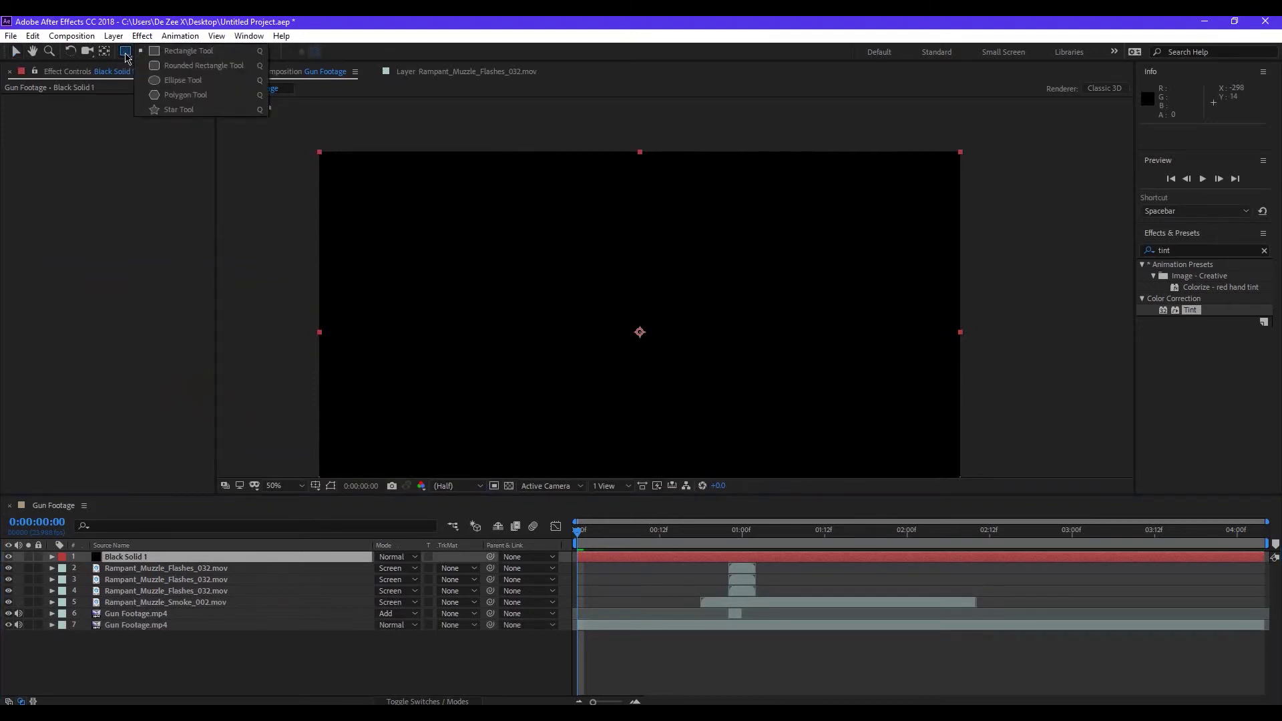
pyautogui.click(169, 81)
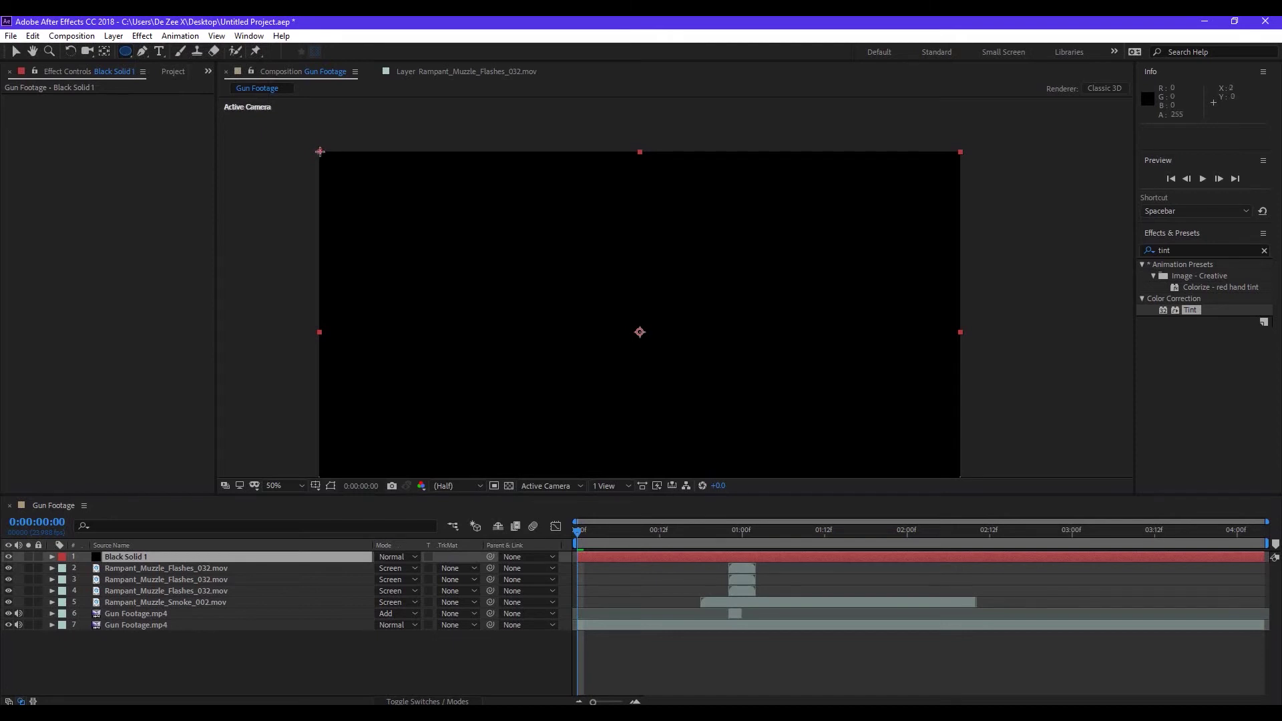
pyautogui.moveTo(325, 154); pyautogui.dragTo(961, 467)
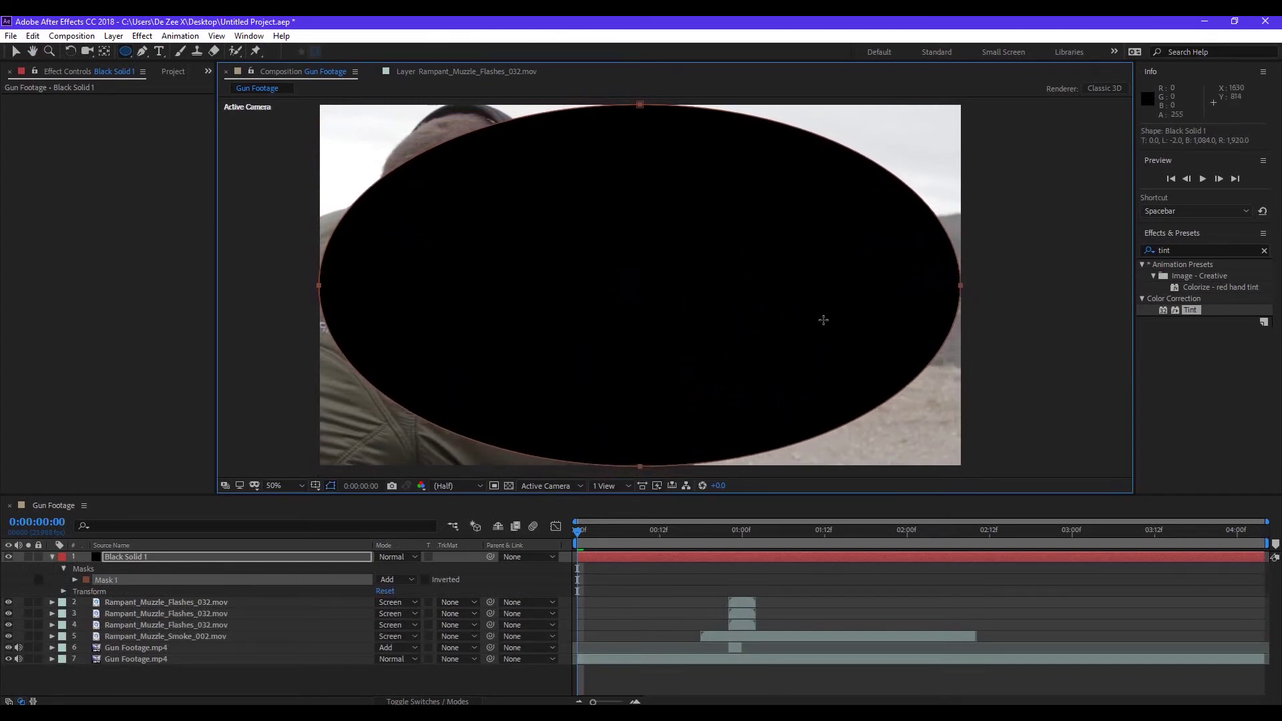
# - Invert Mask 1 on the black solid and set its Mask Feather to 397 pixels
pyautogui.click(124, 557)
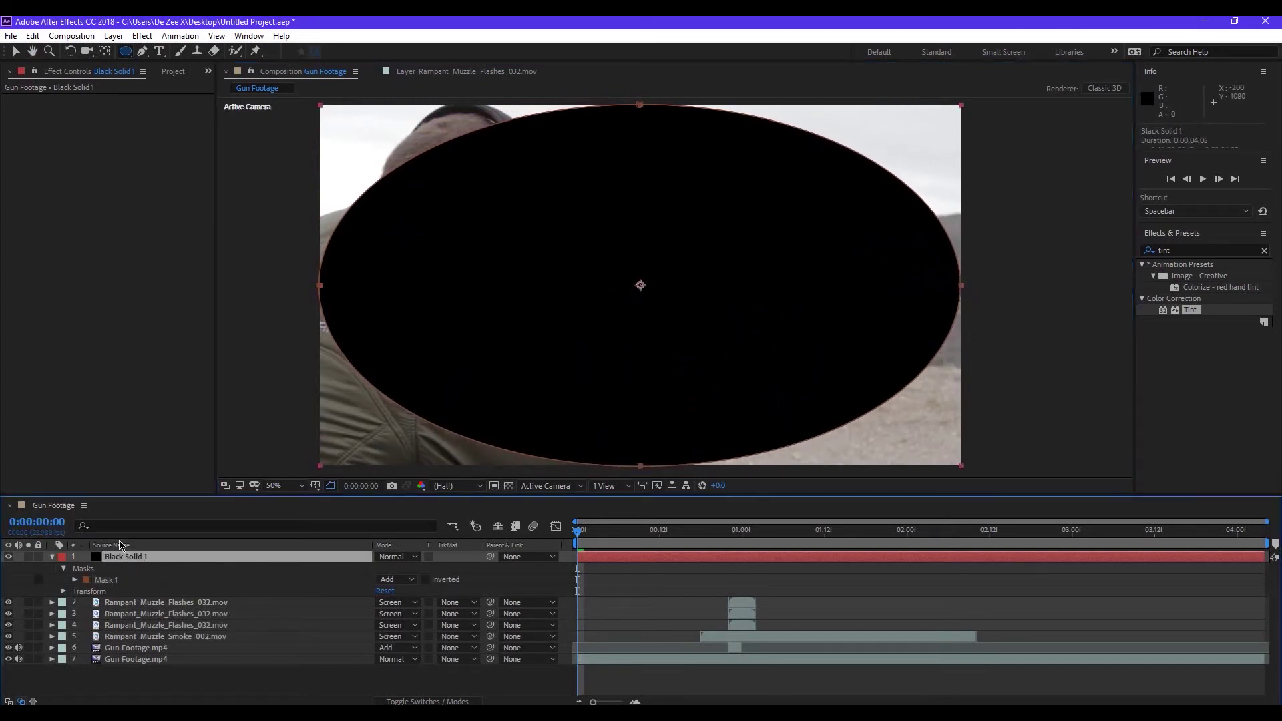
pyautogui.click(75, 580)
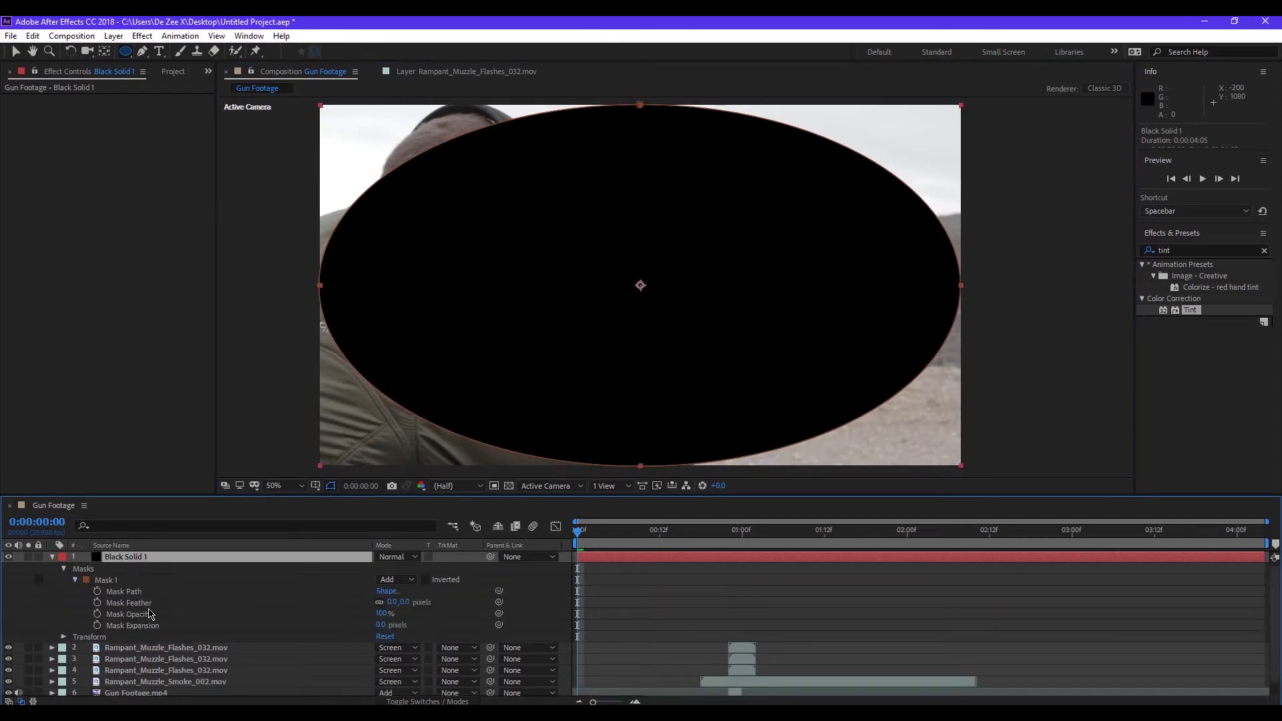
pyautogui.click(149, 606)
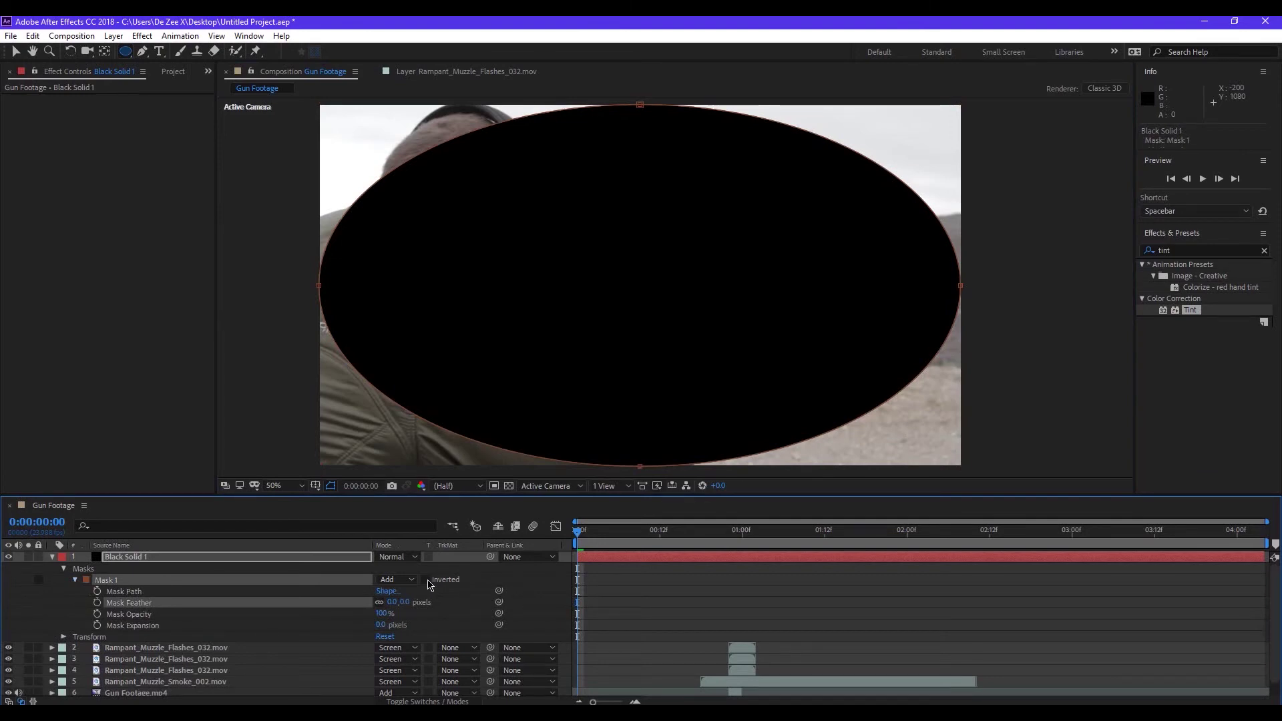
pyautogui.click(426, 580)
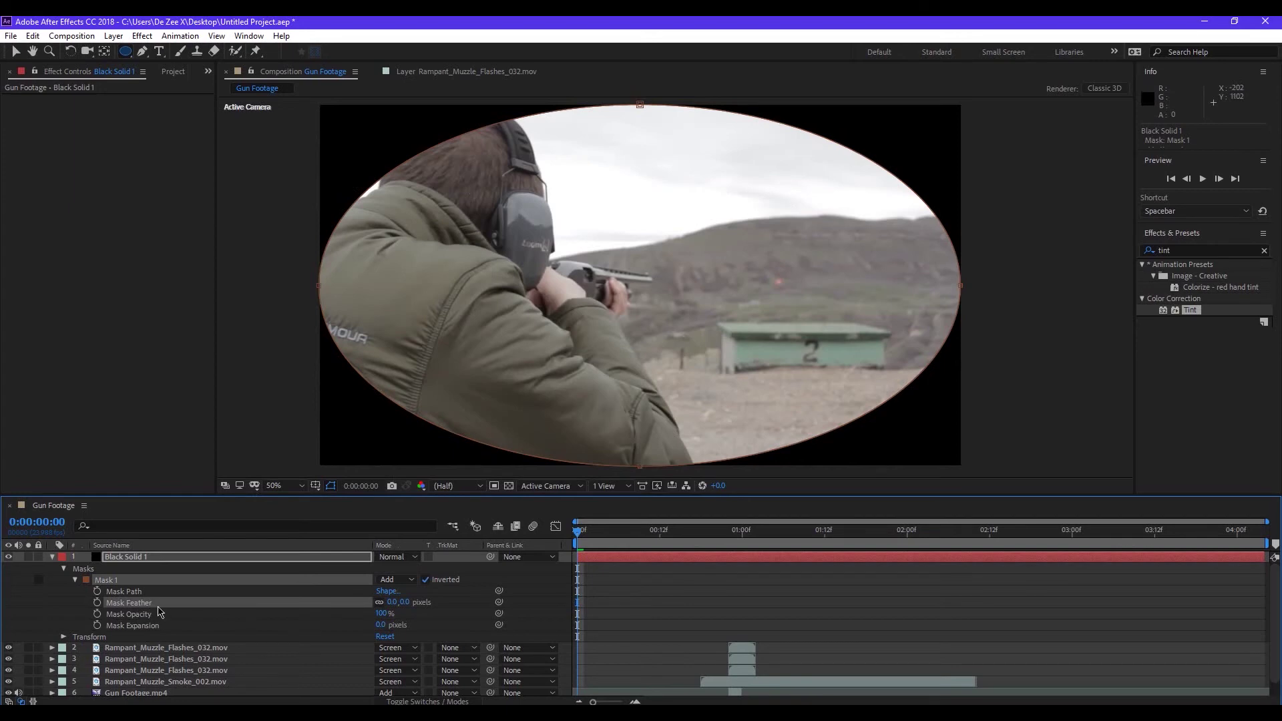
pyautogui.moveTo(399, 602); pyautogui.dragTo(665, 612)
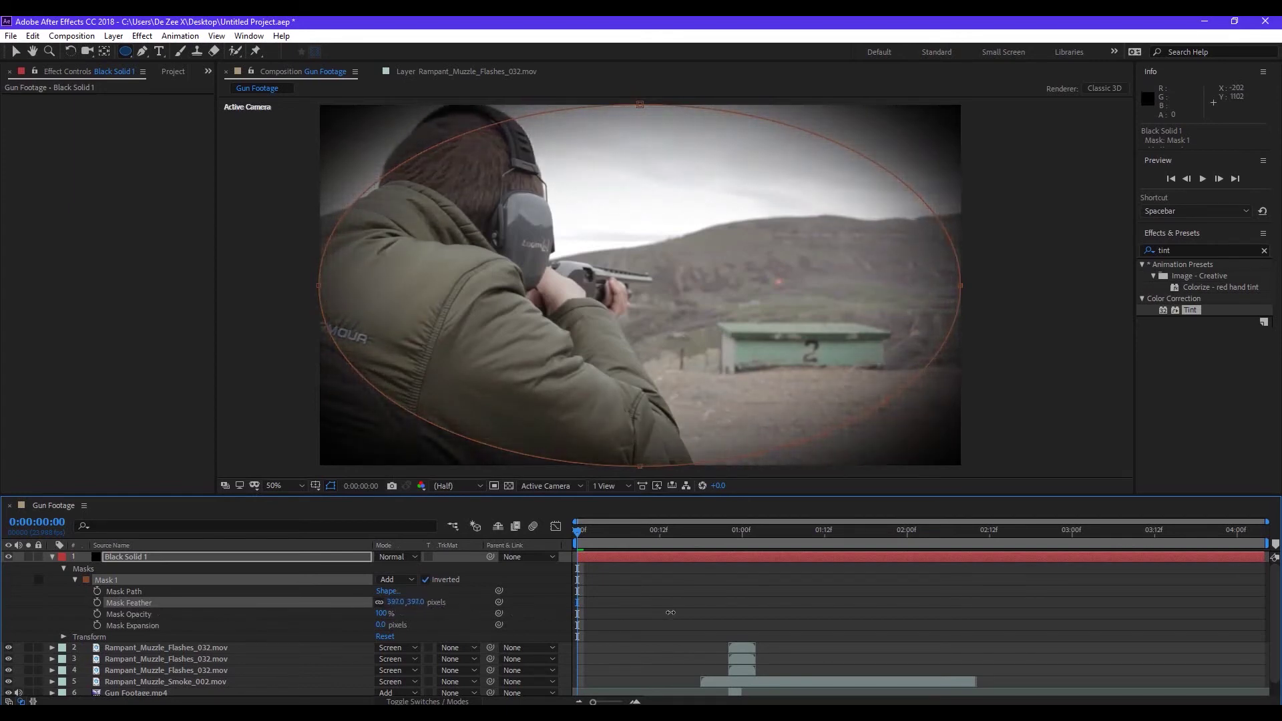
# - Reshape the elliptical mask by pulling its left, bottom and top edges inward, extending its right edge past the frame and rotating it about -0.4°
pyautogui.scroll(-2, 702, 301)
pyautogui.scroll(1, 658, 286)
pyautogui.click(13, 52)
pyautogui.press('.')
pyautogui.press(',')
pyautogui.press('.')
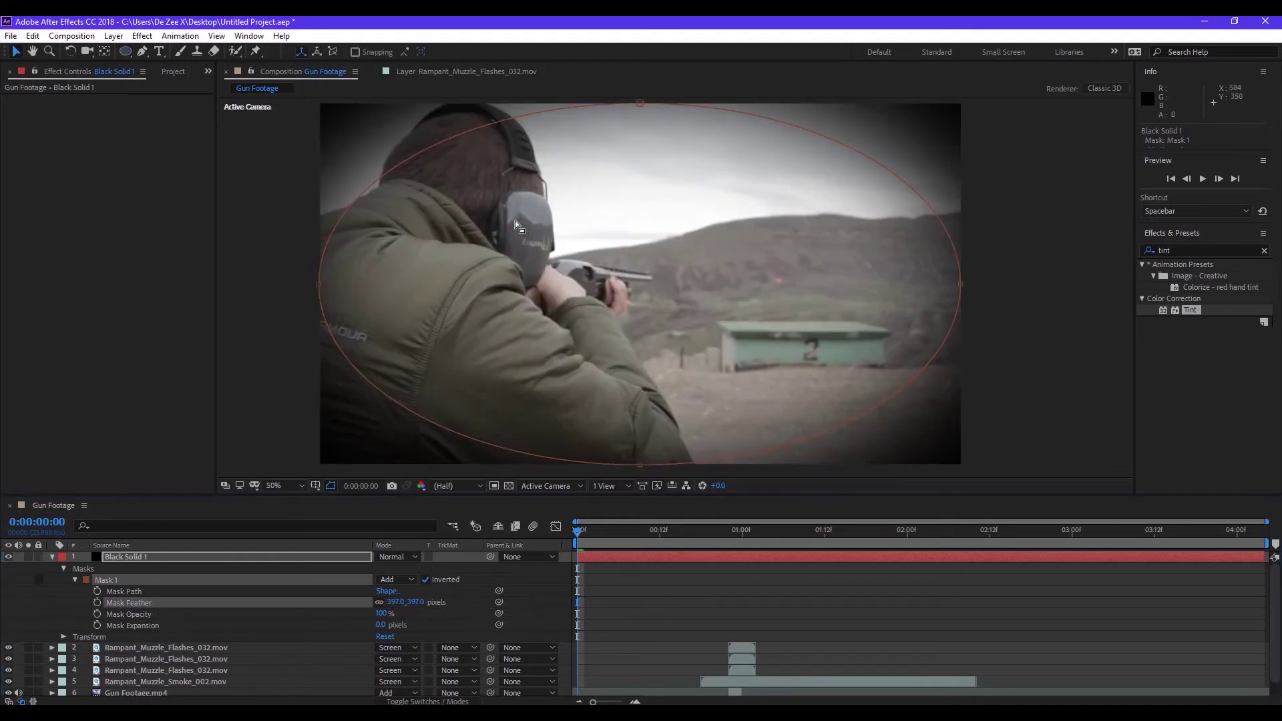
pyautogui.click(320, 288)
pyautogui.moveTo(320, 285); pyautogui.dragTo(407, 294)
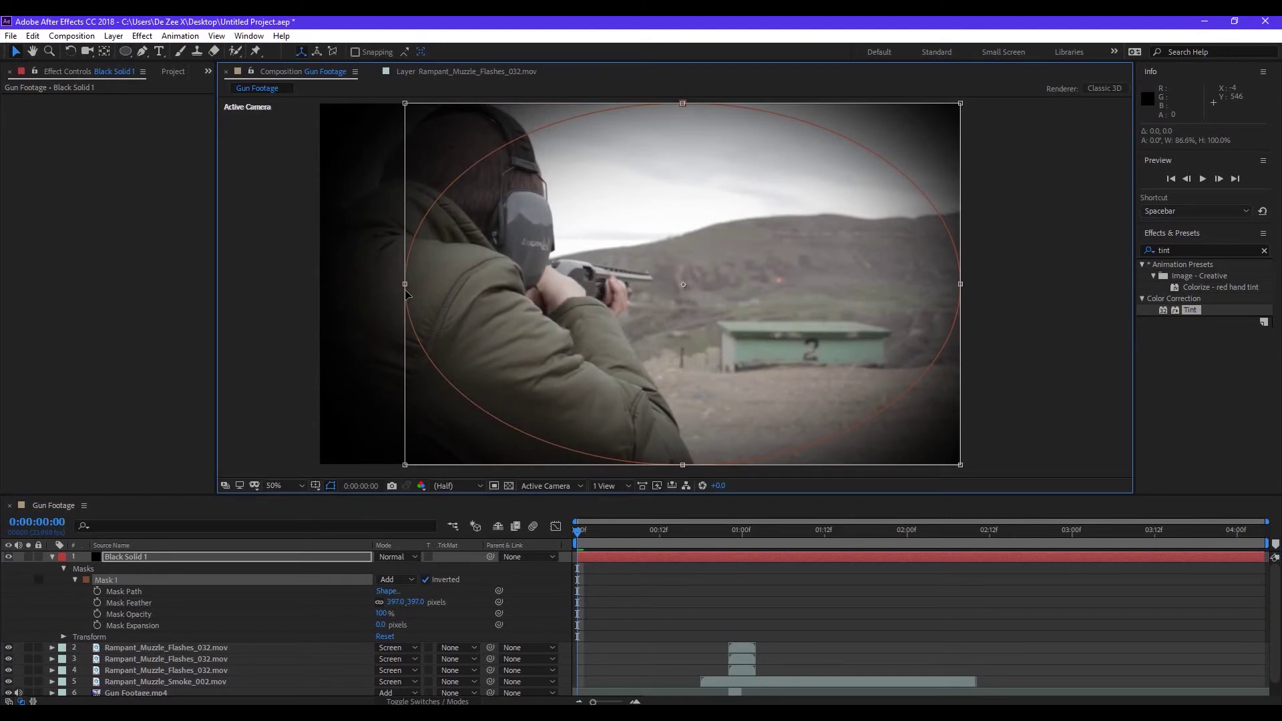
pyautogui.moveTo(682, 465); pyautogui.dragTo(683, 416)
pyautogui.moveTo(966, 264); pyautogui.dragTo(1045, 262)
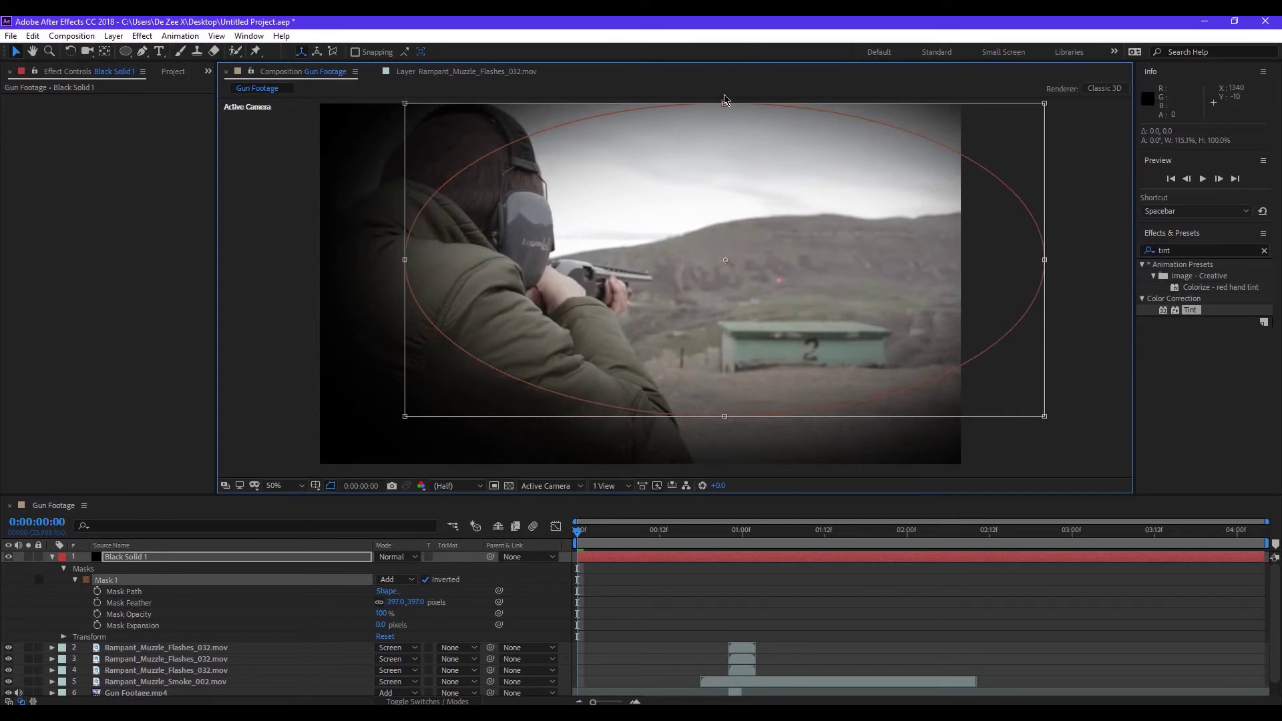
pyautogui.moveTo(1095, 112); pyautogui.dragTo(1060, 109)
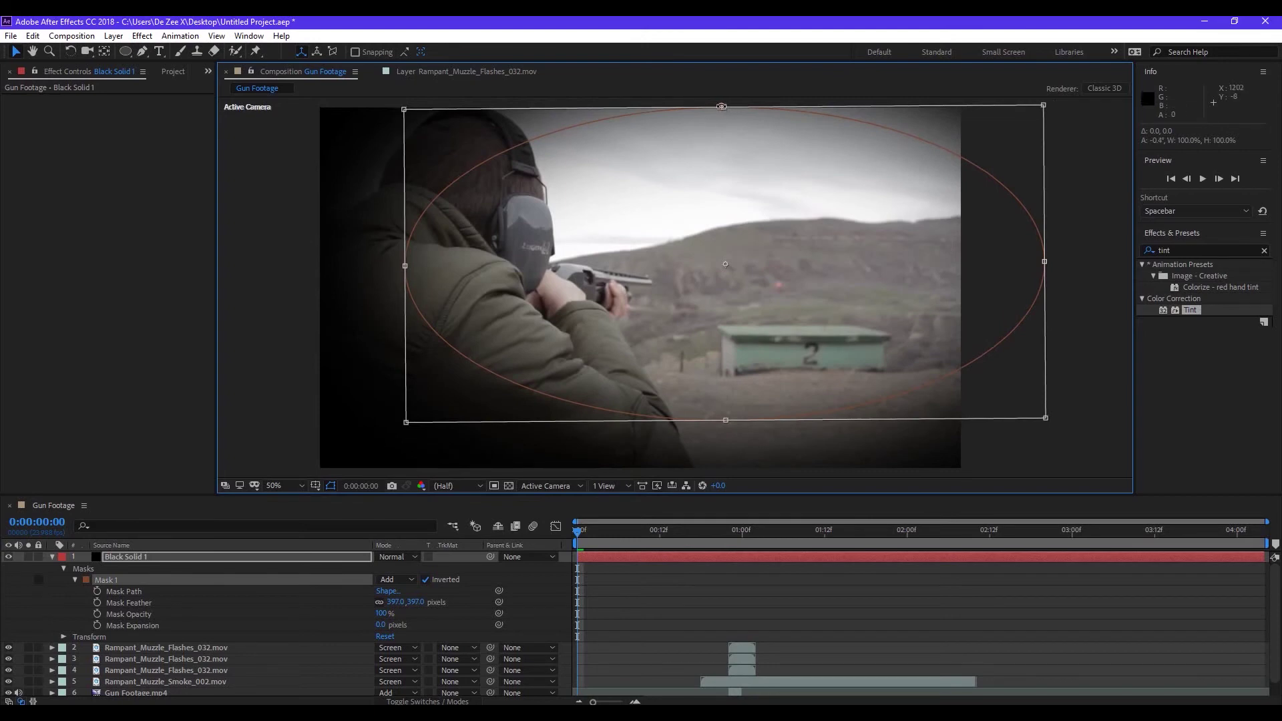
pyautogui.moveTo(722, 106); pyautogui.dragTo(730, 139)
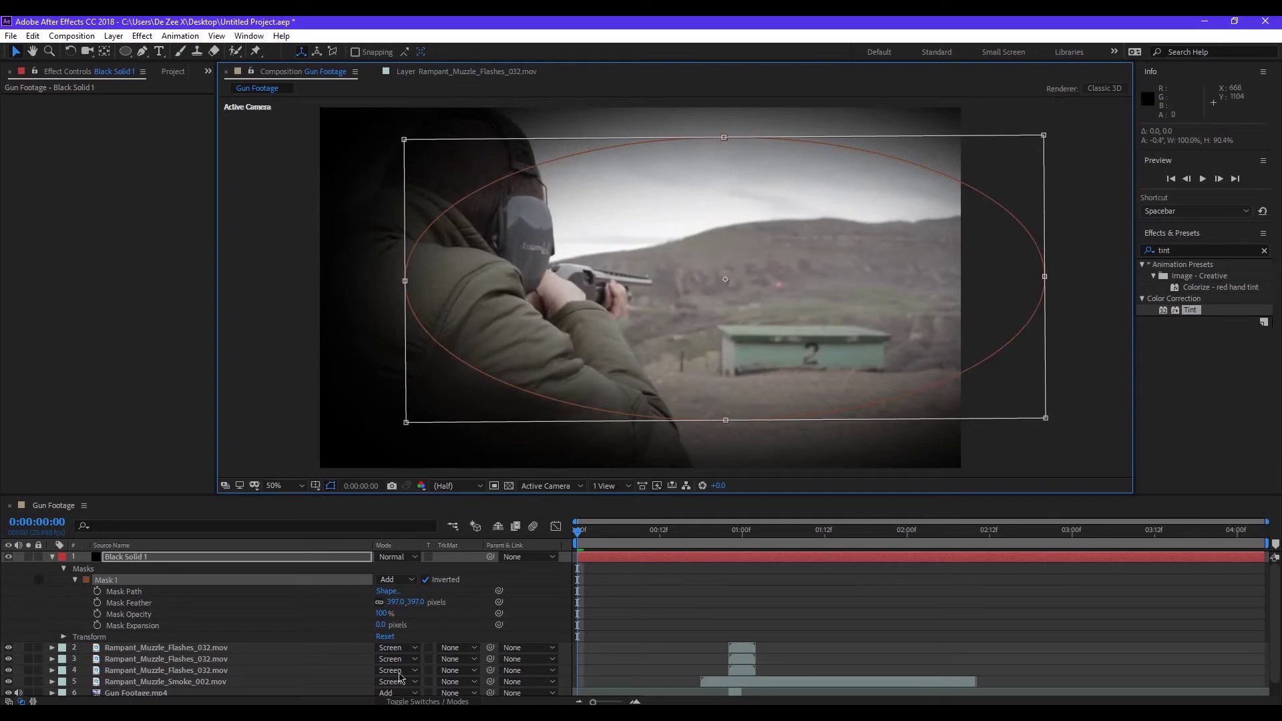
# - Set the Mask Feather of Mask 1 to 502 pixels
pyautogui.click(143, 614)
pyautogui.click(131, 603)
pyautogui.moveTo(401, 603); pyautogui.dragTo(459, 607)
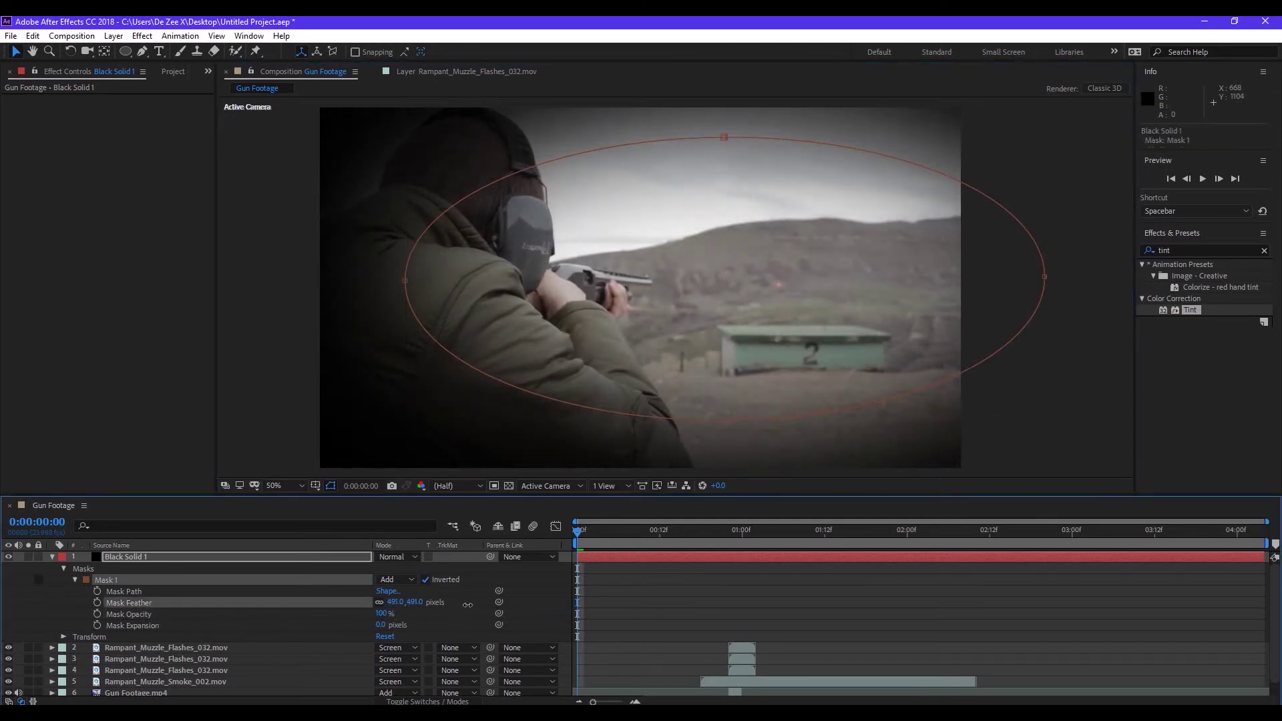
pyautogui.click(265, 641)
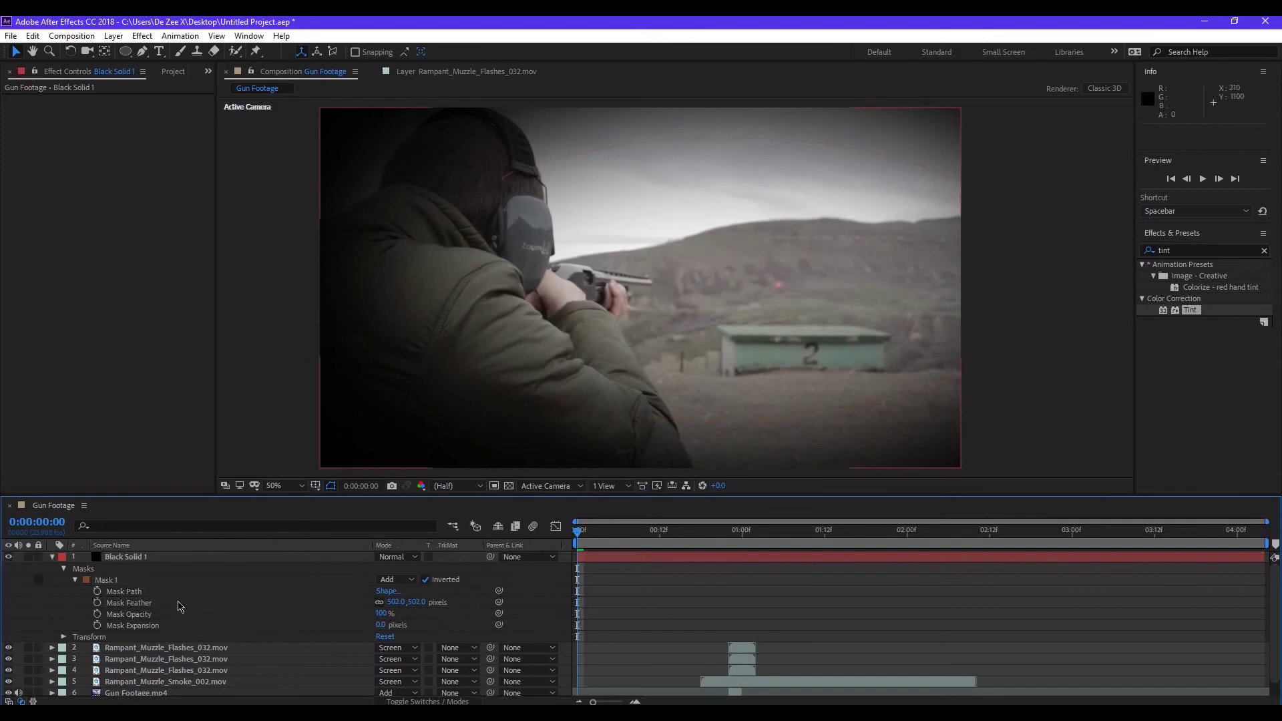
# - Refine the mask by narrowing it to about 94% from its left edge and stretching its bottom and top edges slightly outward
pyautogui.click(125, 557)
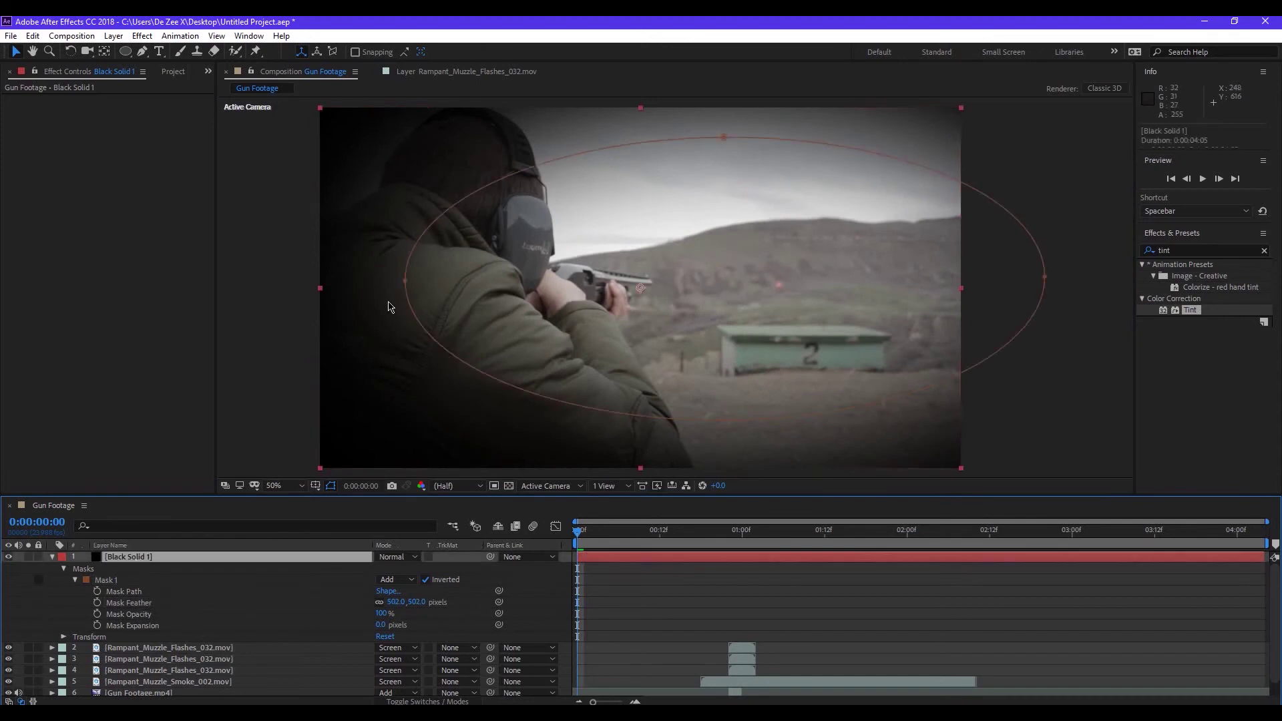
pyautogui.doubleClick(405, 280)
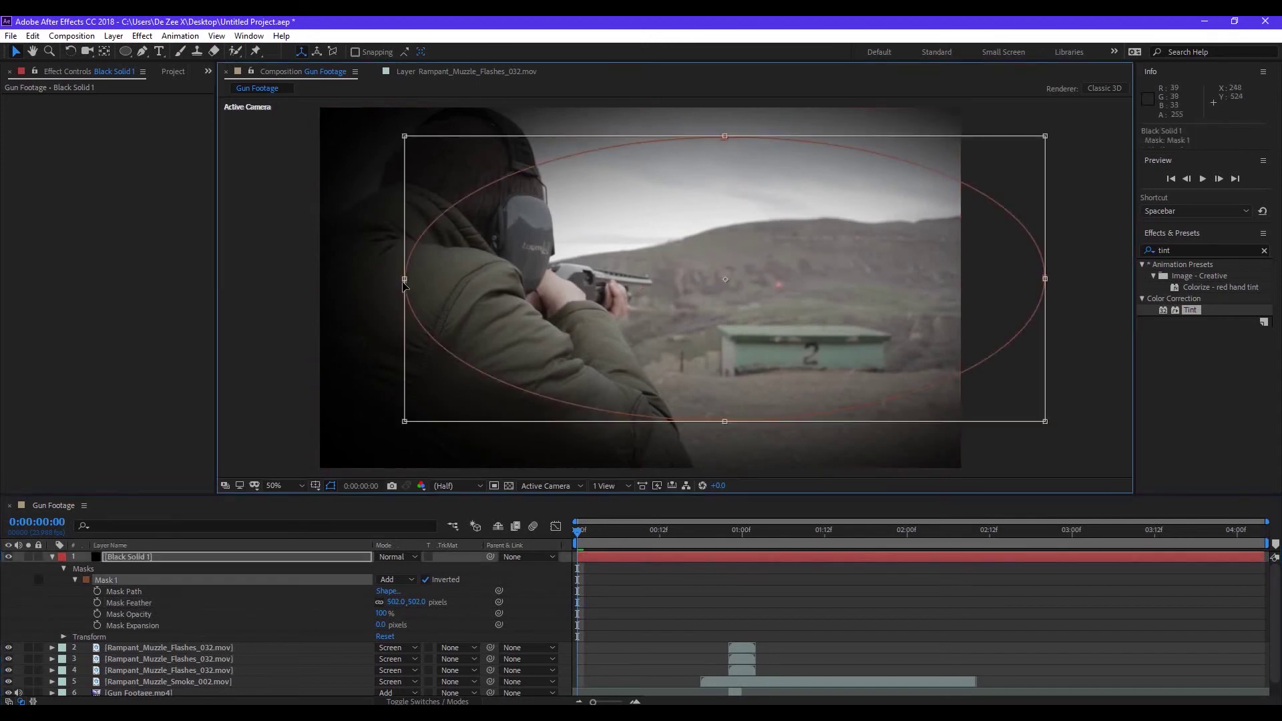
pyautogui.moveTo(404, 279); pyautogui.dragTo(439, 284)
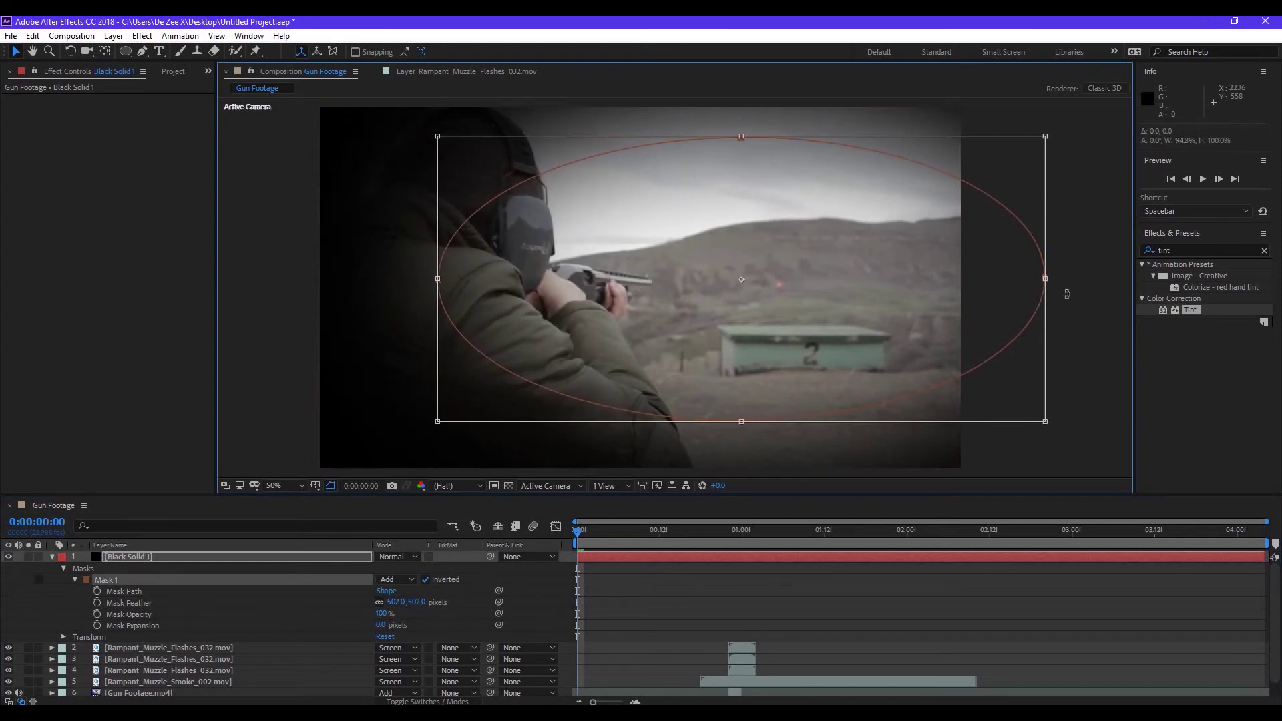
pyautogui.moveTo(743, 422); pyautogui.dragTo(744, 438)
pyautogui.moveTo(741, 137)
pyautogui.mouseDown()
pyautogui.moveTo(744, 113)
pyautogui.moveTo(742, 123)
pyautogui.mouseUp()
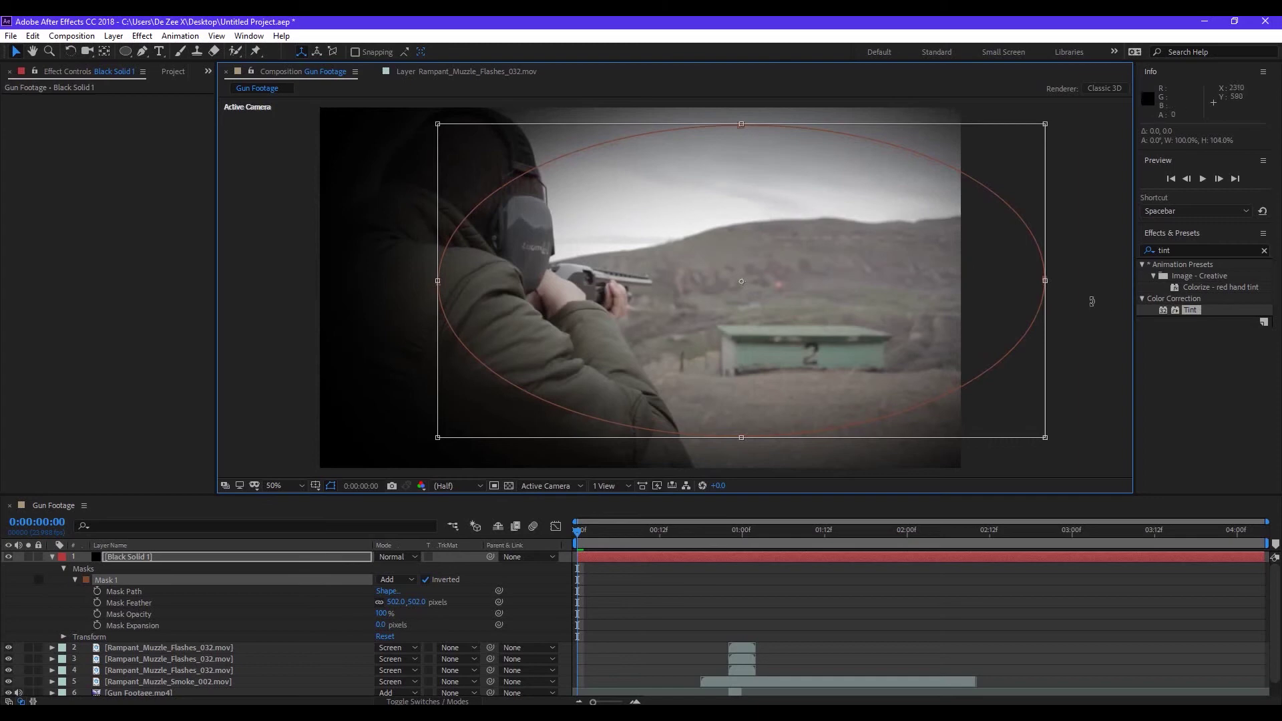
pyautogui.press('Return')
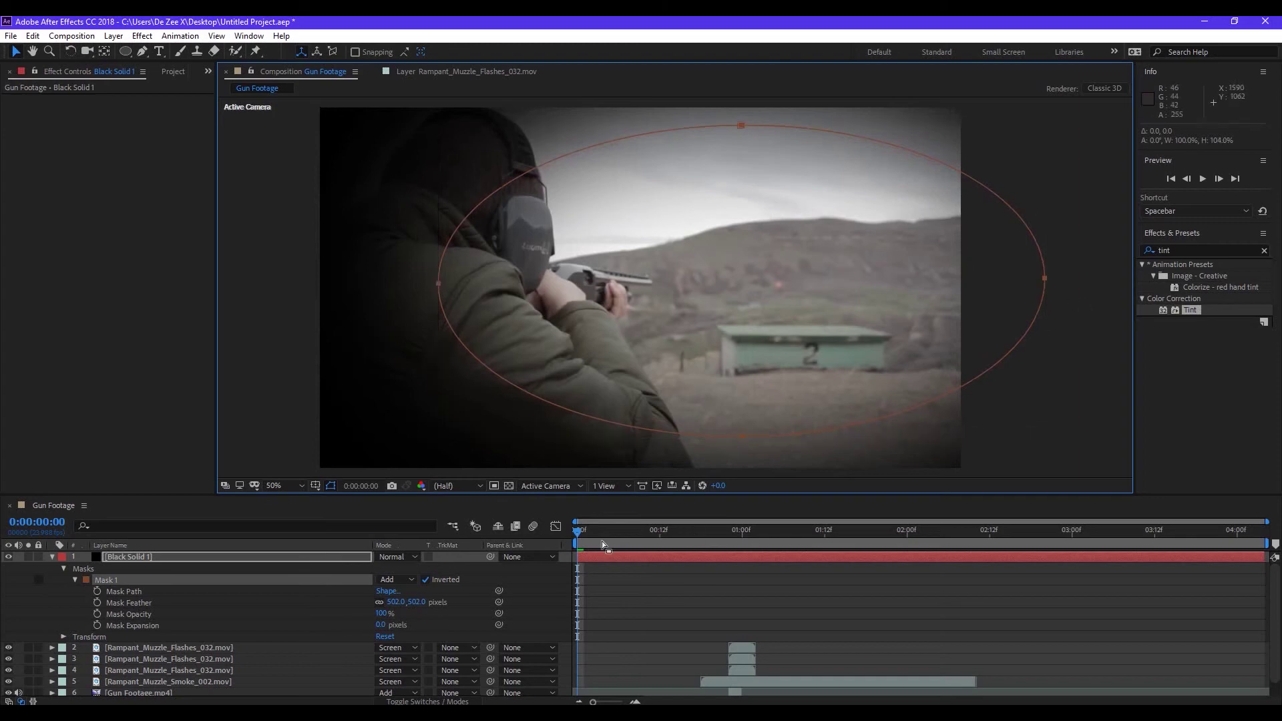
# - Hide the mask outlines in the viewer and turn off the visibility of the collapsed Black Solid 1 layer
pyautogui.click(332, 487)
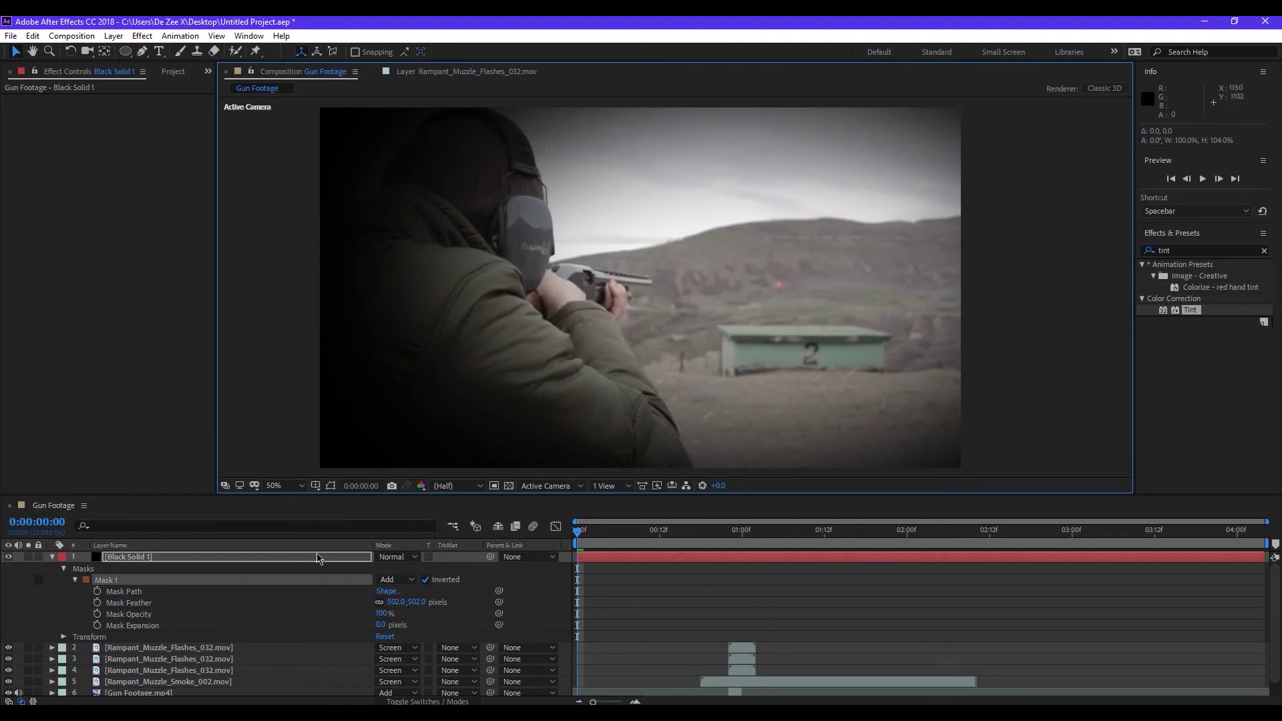
pyautogui.click(53, 557)
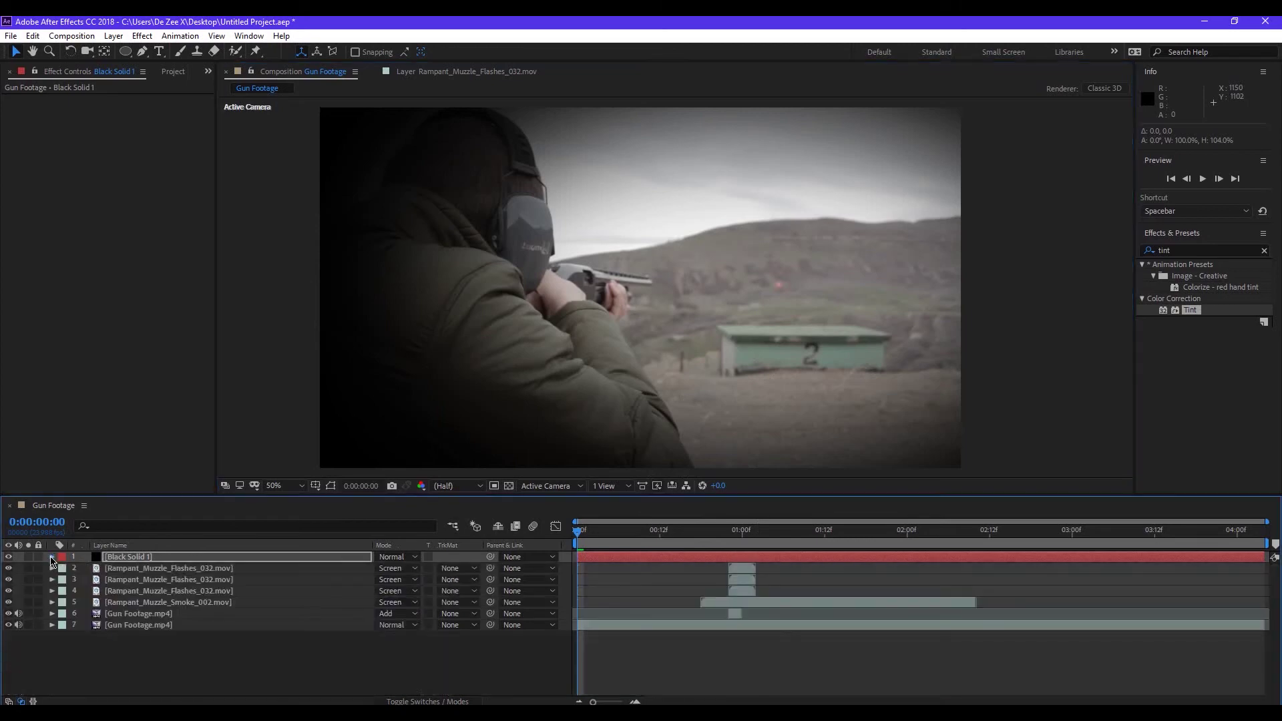
pyautogui.click(135, 558)
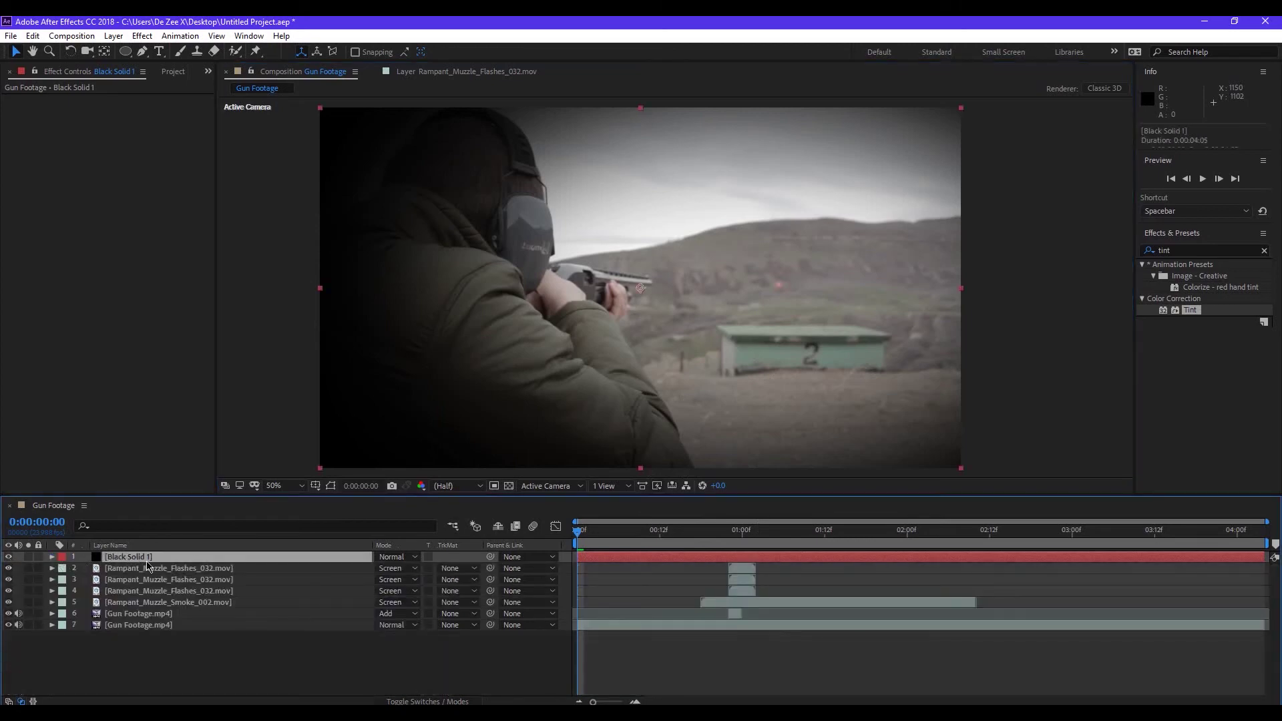
pyautogui.click(9, 557)
# - Create an adjustment layer and place it directly below Black Solid 1
pyautogui.rightClick(145, 663)
pyautogui.moveTo(221, 518)
pyautogui.click(411, 620)
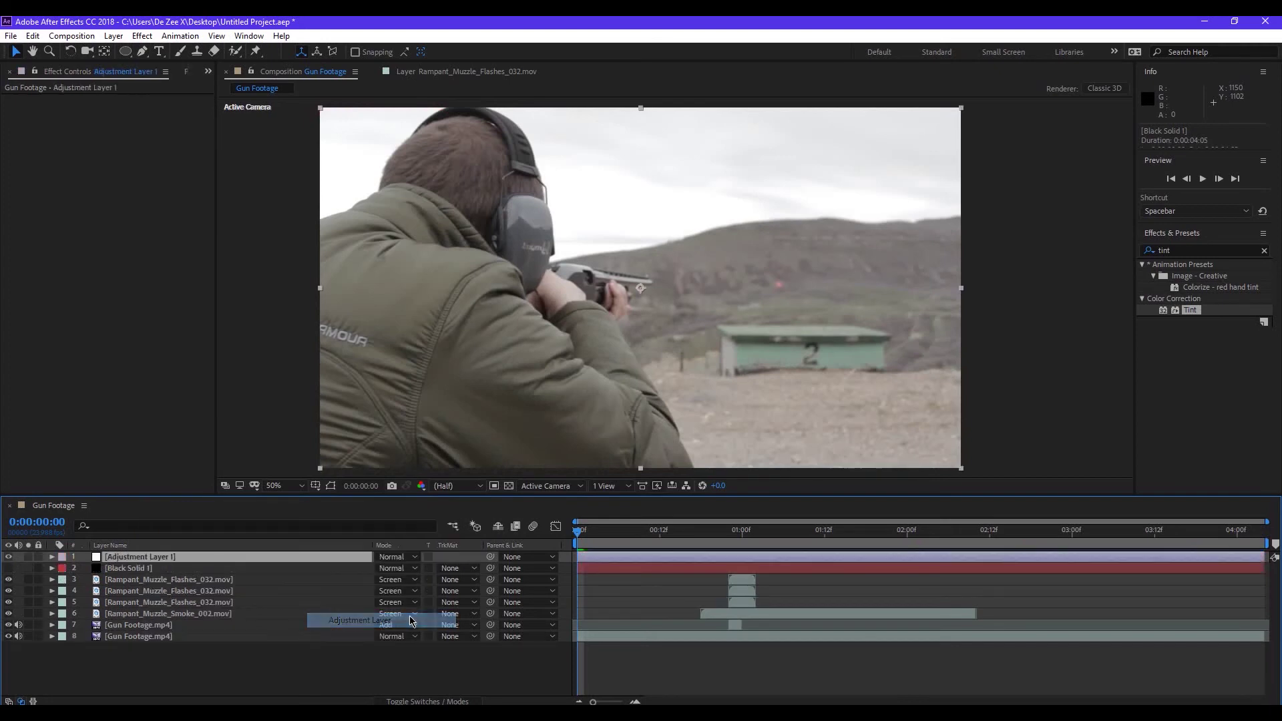
pyautogui.moveTo(263, 559); pyautogui.dragTo(251, 572)
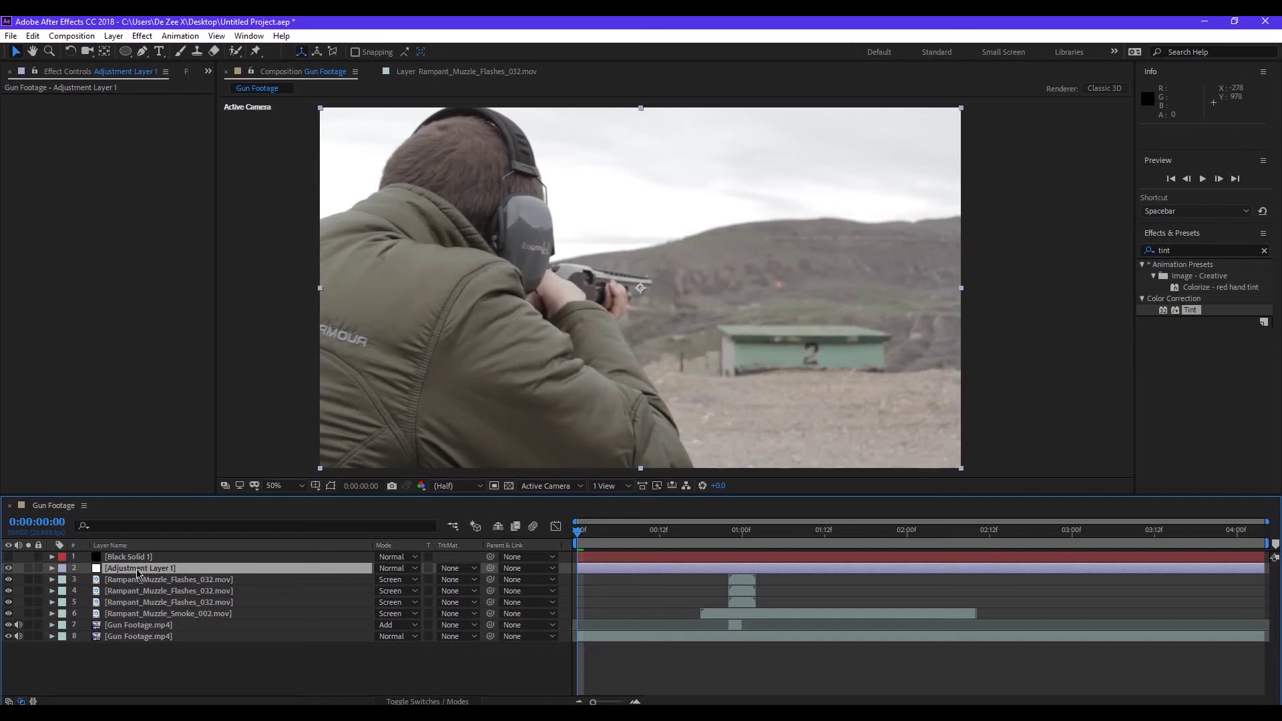
# - Find the Lumetri Color effect by searching for "lum" and apply it to the adjustment layer
pyautogui.click(1229, 252)
pyautogui.press('BackSpace')
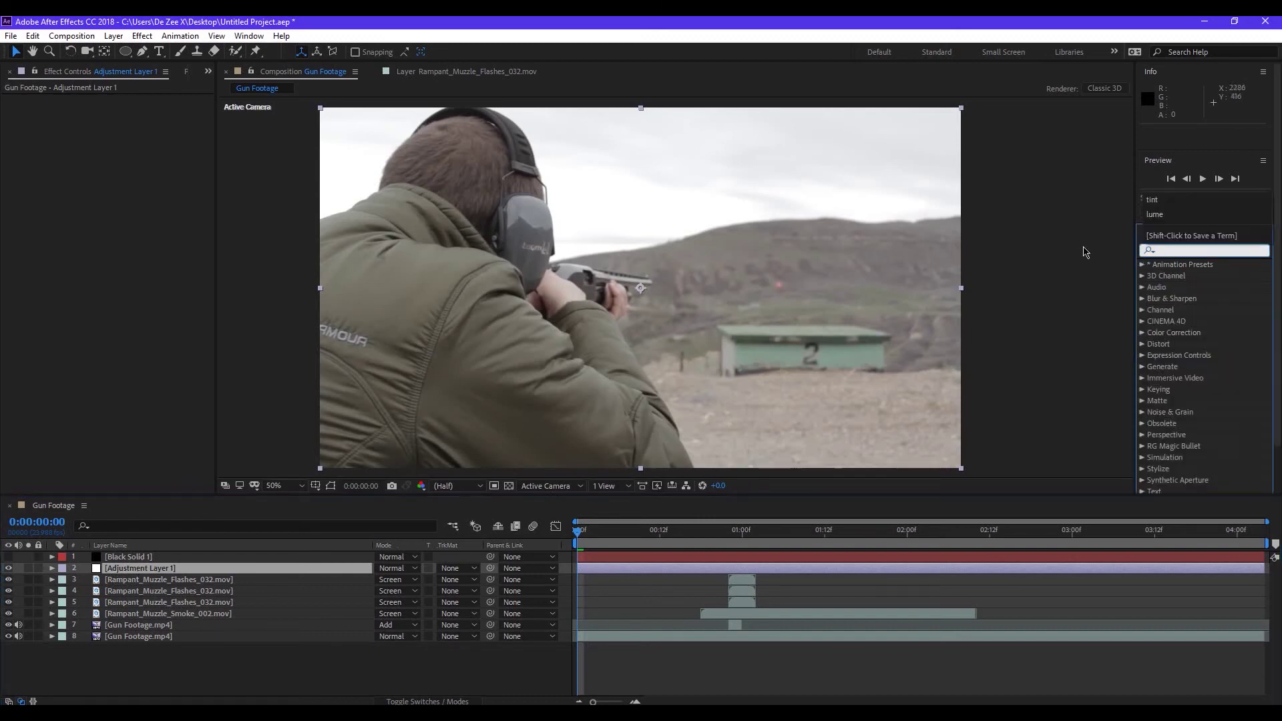
pyautogui.write('lum')
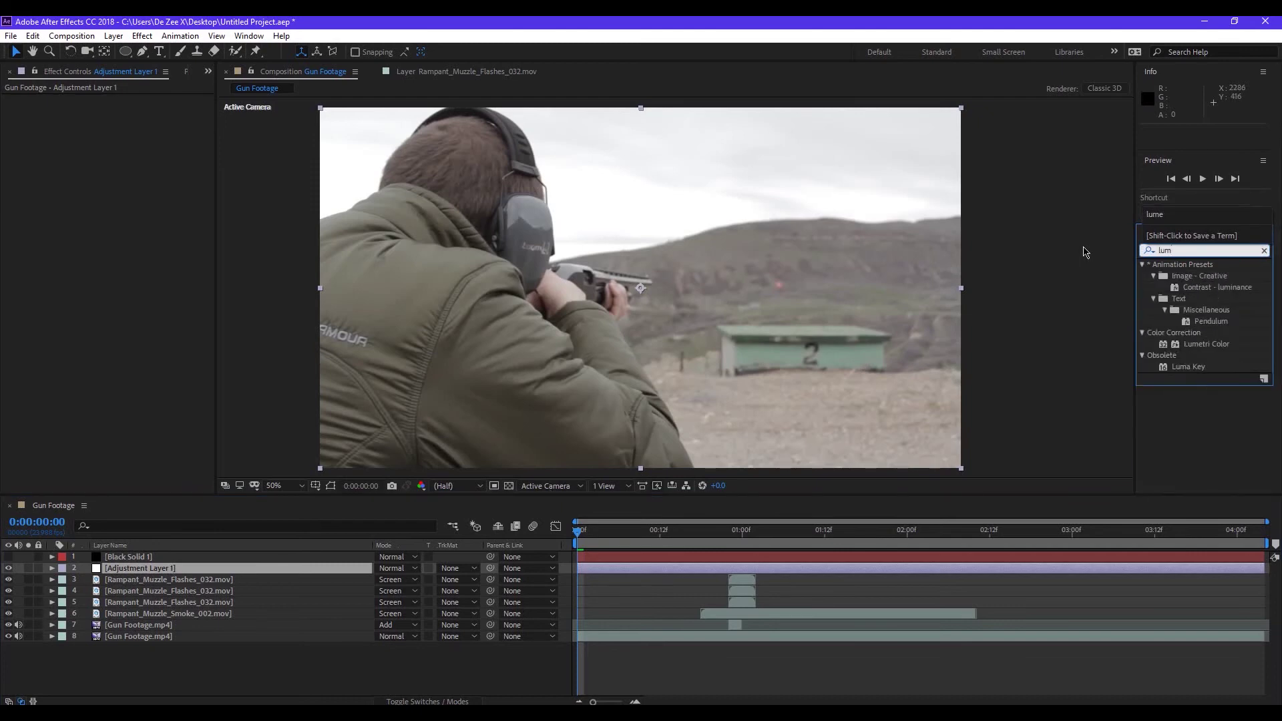
pyautogui.click(1186, 252)
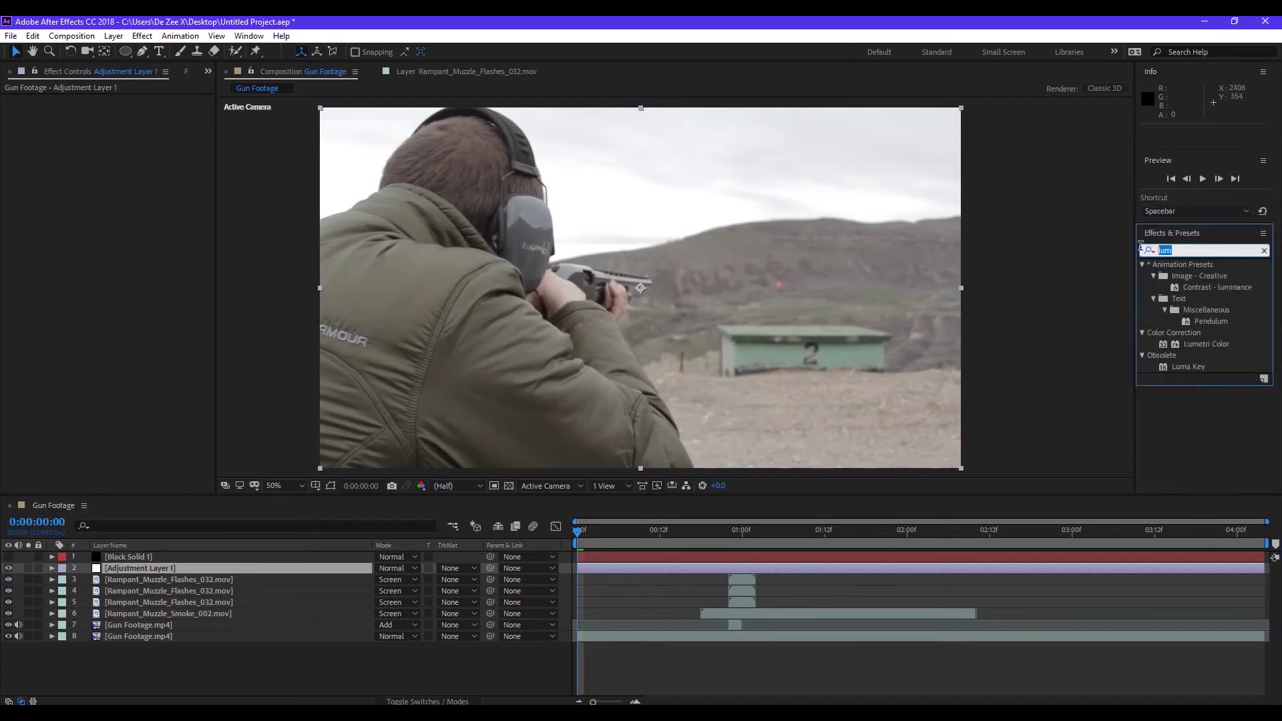
pyautogui.click(1211, 345)
pyautogui.moveTo(1210, 349); pyautogui.dragTo(188, 568)
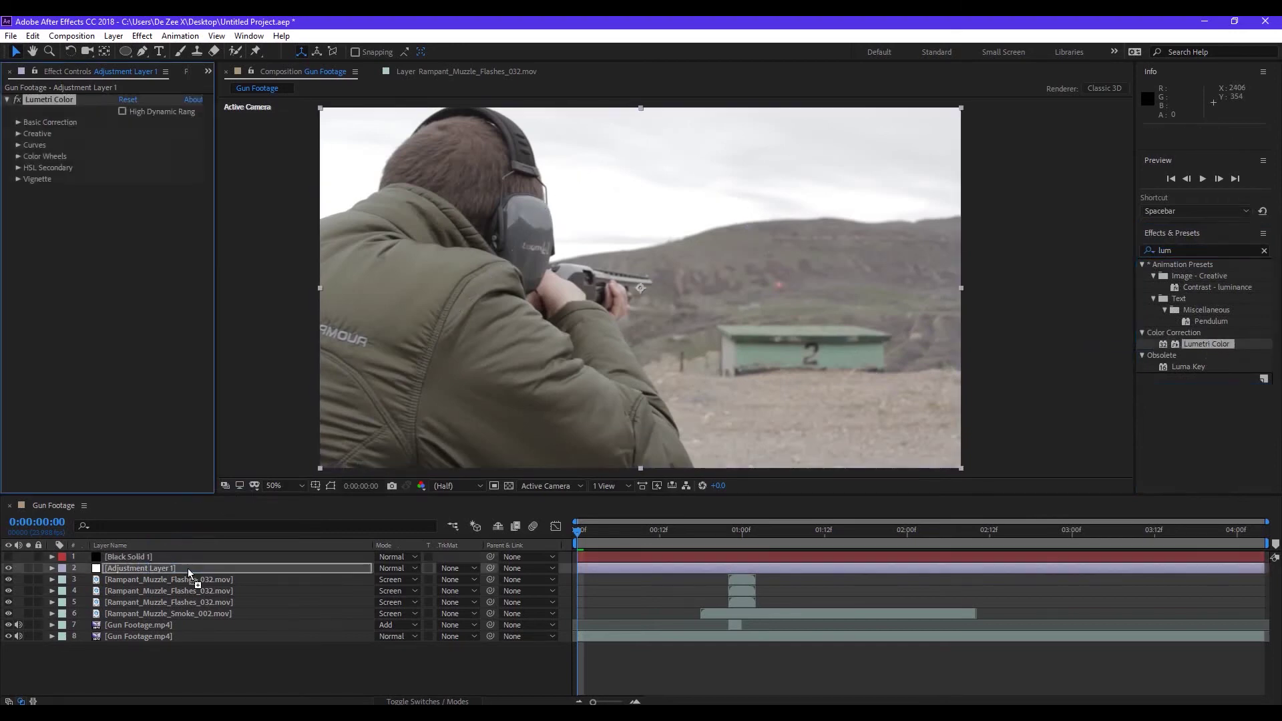
# - Try the ALEXA, AlexaV3 DCIP3 and Rec709, and AMIRA presets as the Input LUT in Lumetri Color's Basic Correction
pyautogui.click(20, 123)
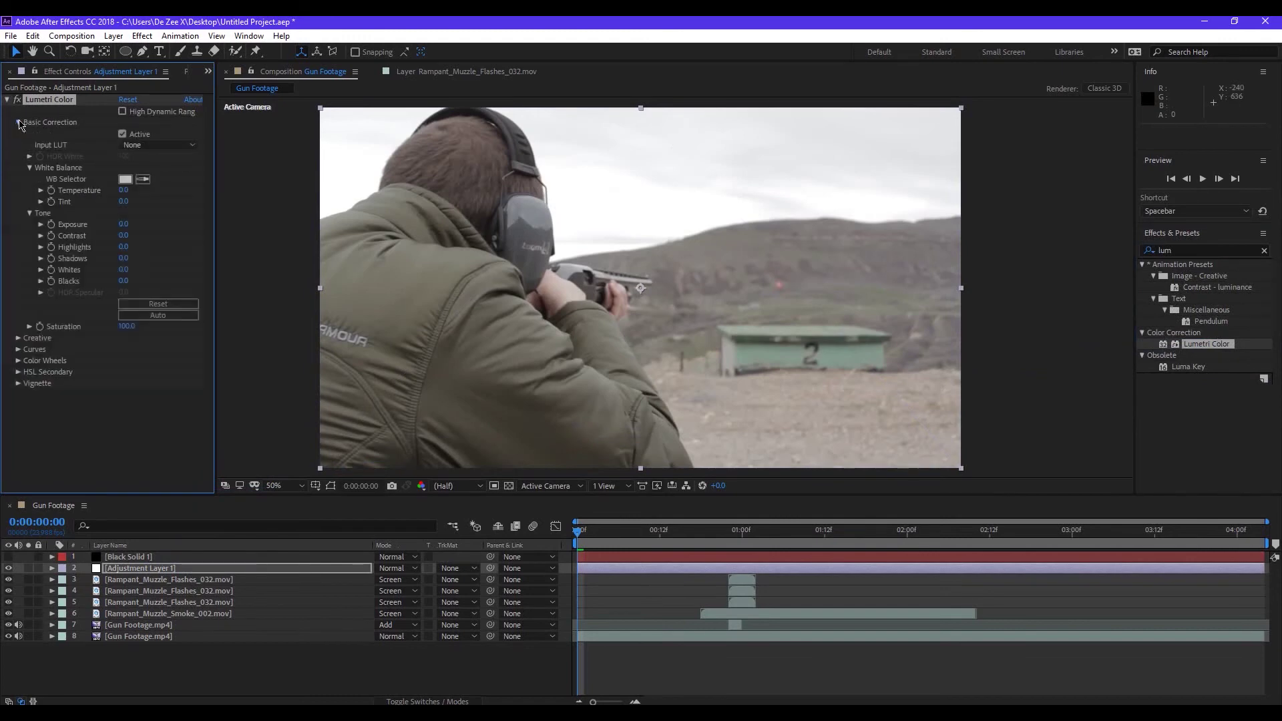
pyautogui.click(177, 144)
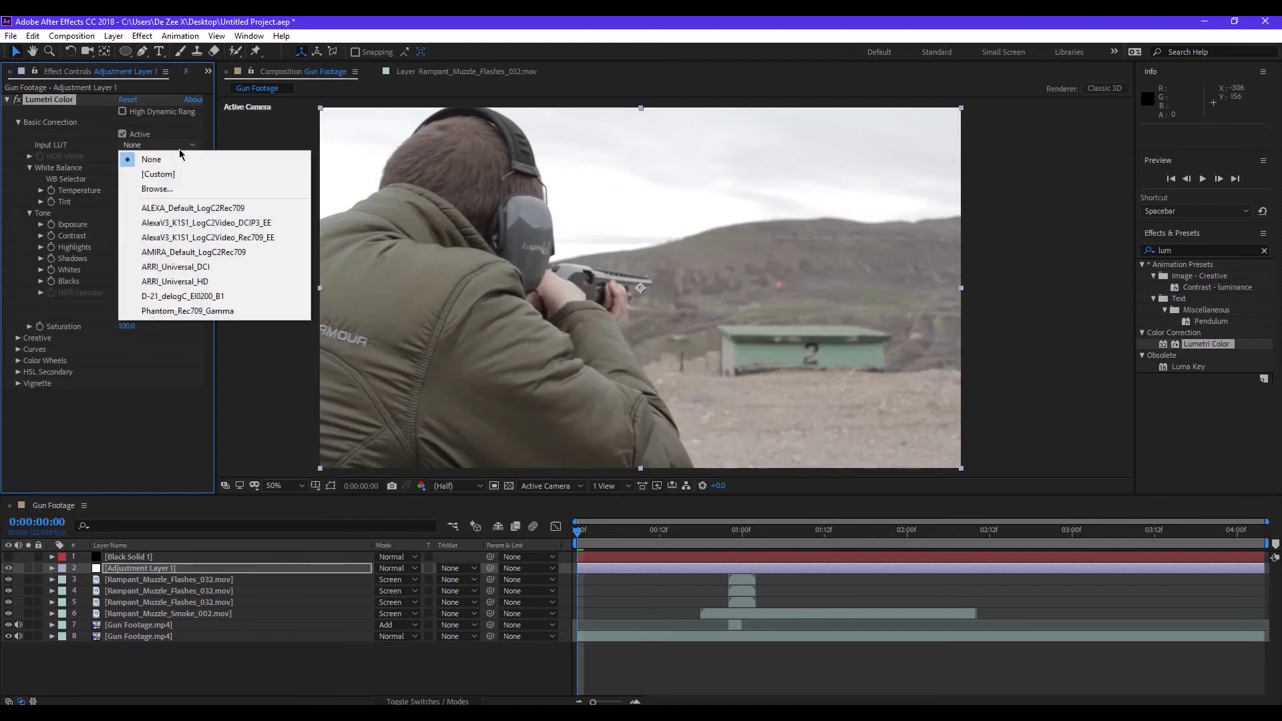
pyautogui.click(175, 207)
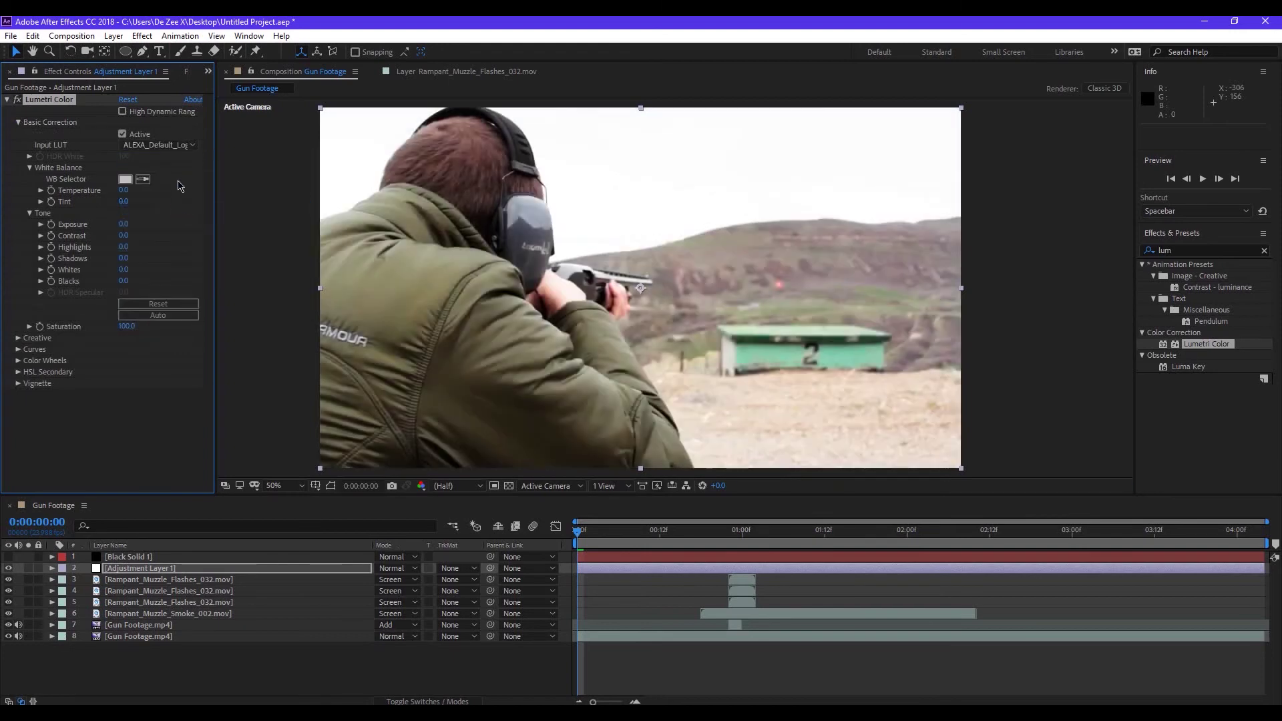
pyautogui.click(177, 145)
pyautogui.click(163, 220)
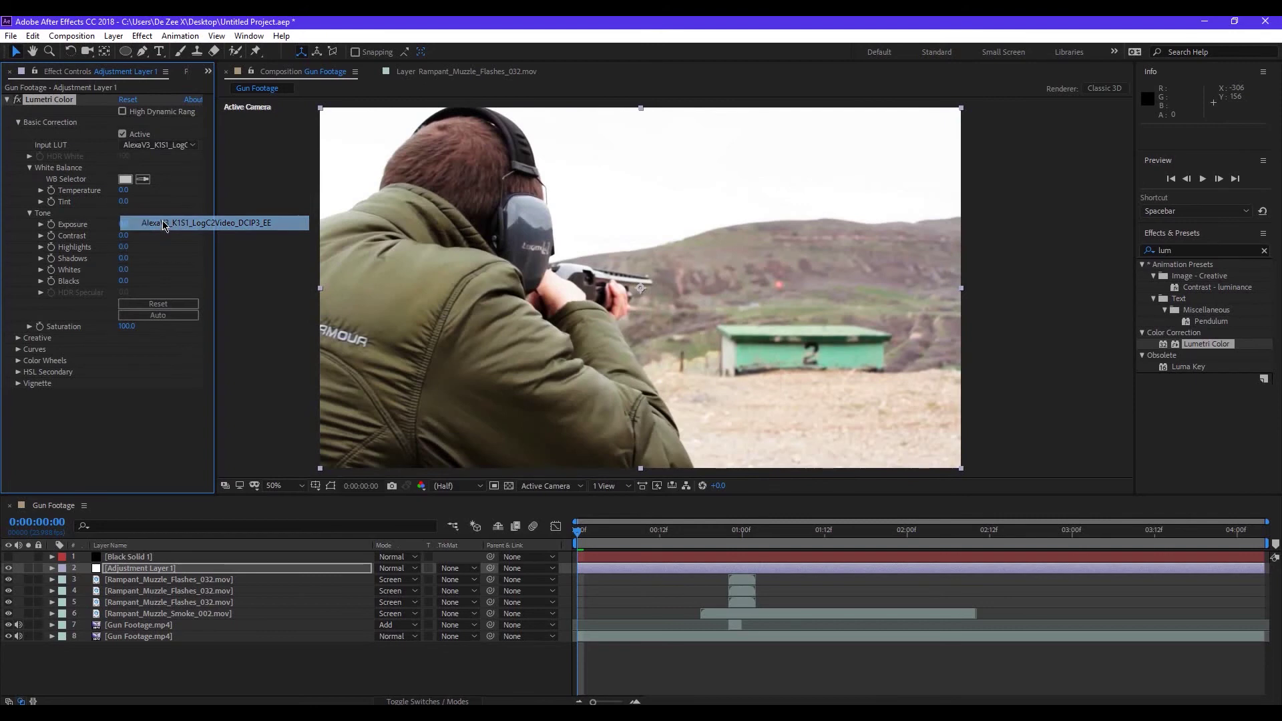
pyautogui.click(175, 145)
pyautogui.click(175, 252)
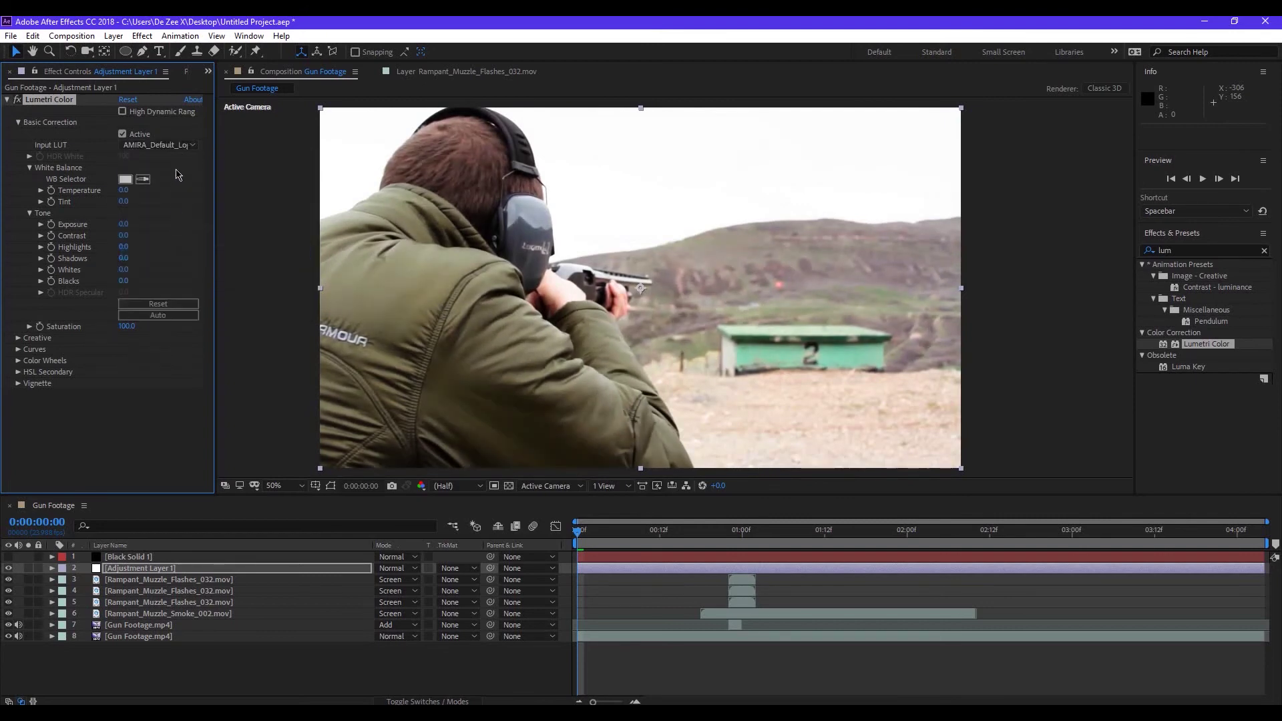
pyautogui.click(177, 145)
pyautogui.click(178, 237)
pyautogui.click(177, 145)
pyautogui.click(194, 252)
# - Set the Lumetri Color Input LUT of the adjustment layer to ARRI_Universal_DCI
pyautogui.click(165, 145)
pyautogui.click(158, 268)
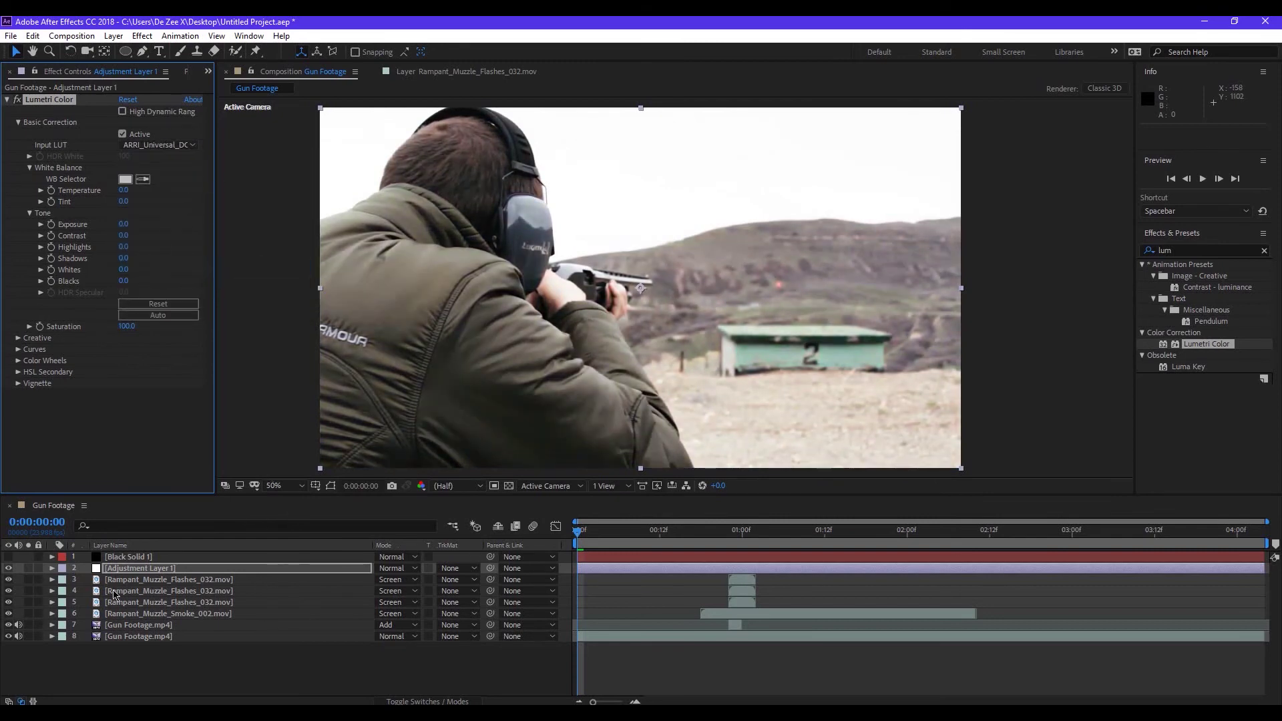
# - Turn the visibility of the Black Solid 1 vignette layer back on and leave all layers deselected
pyautogui.click(111, 558)
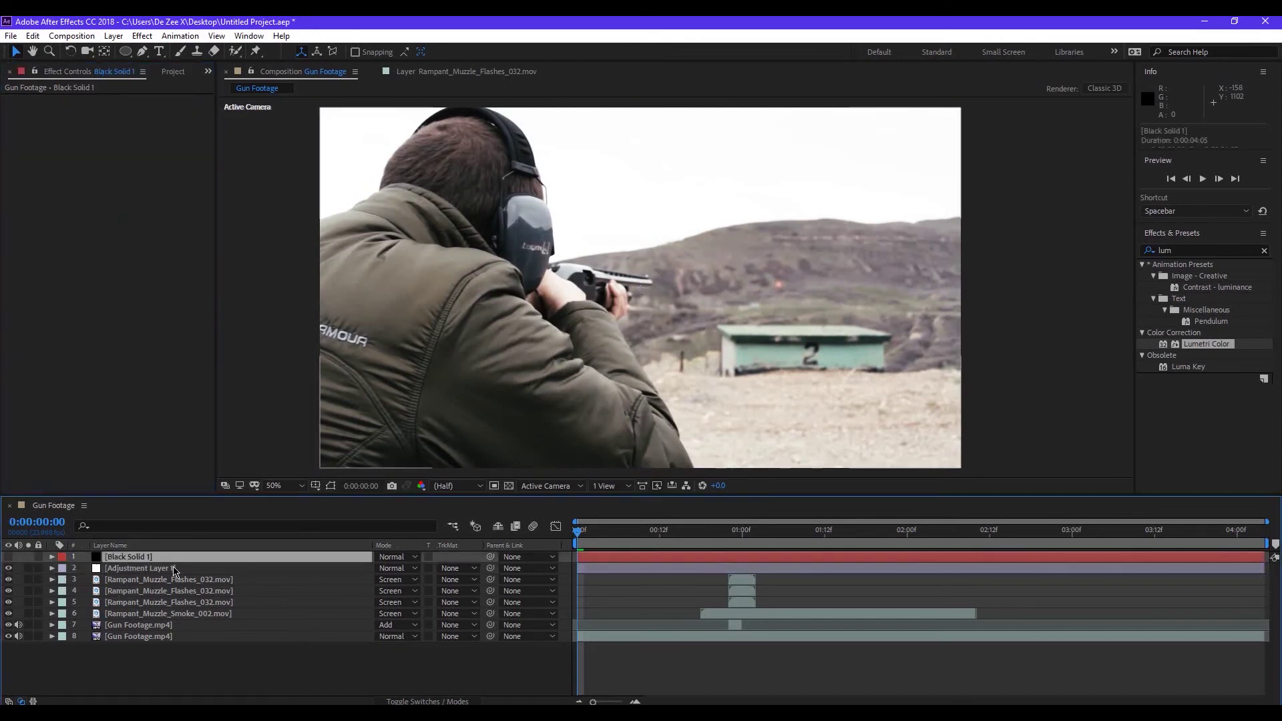
pyautogui.press('F2')
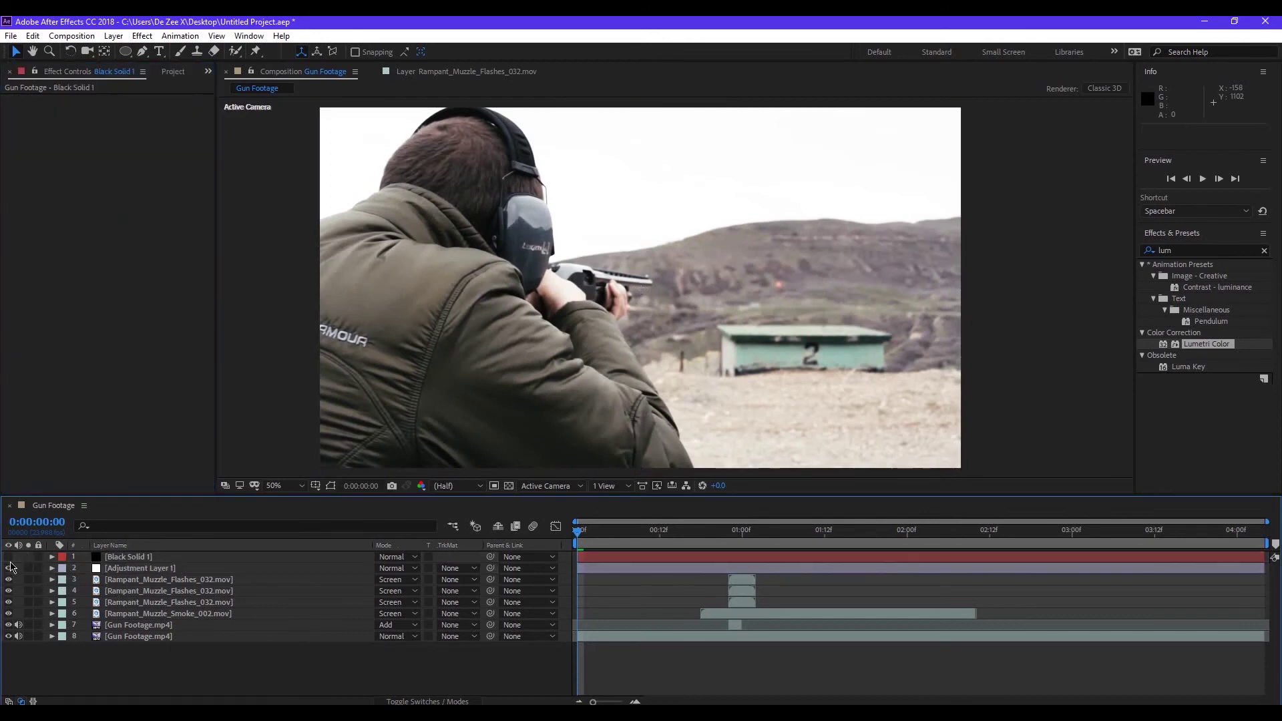
pyautogui.click(5, 565)
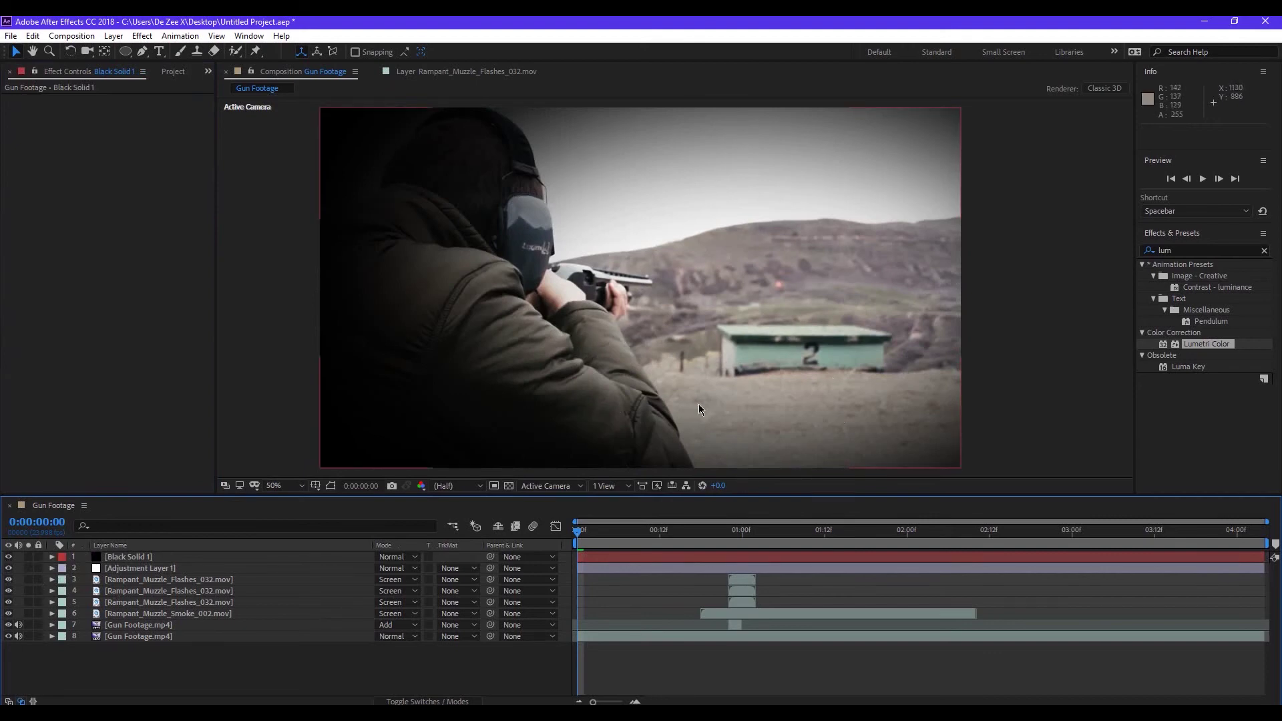
# - Create a new composition-sized solid layer in black (000000) above the existing layers
pyautogui.rightClick(260, 684)
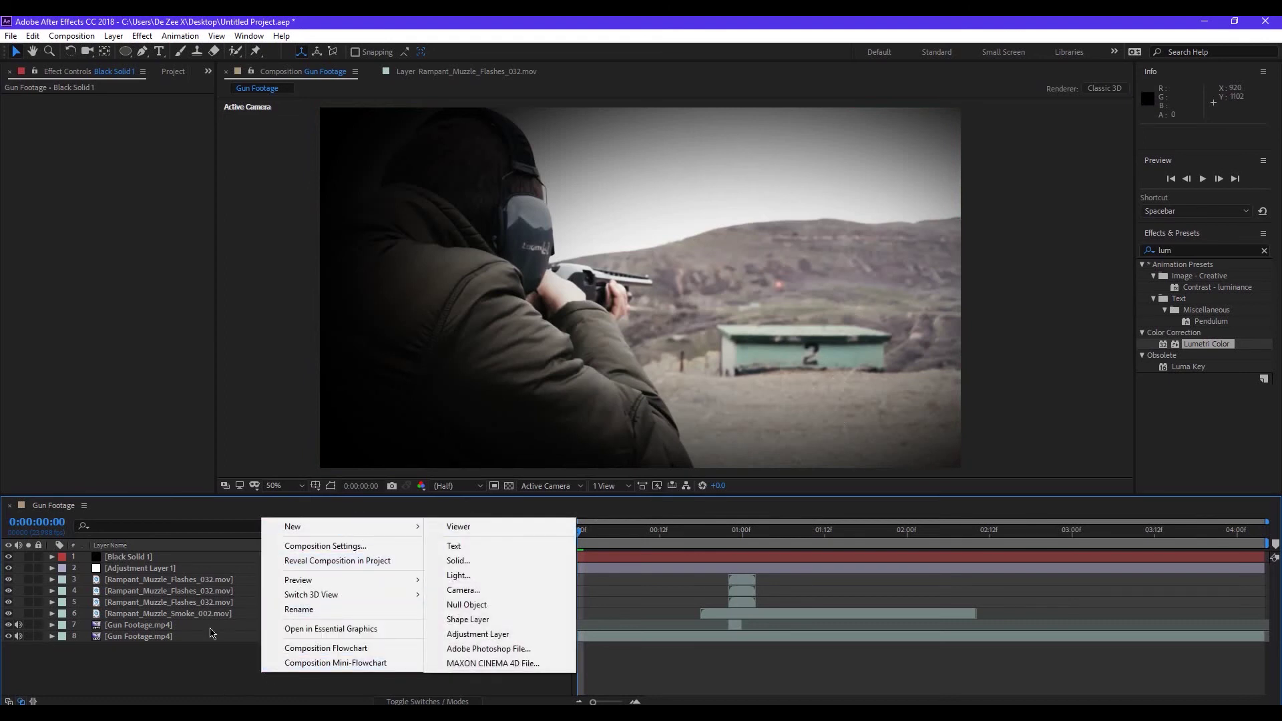
pyautogui.click(194, 666)
pyautogui.rightClick(206, 661)
pyautogui.moveTo(287, 515)
pyautogui.click(435, 546)
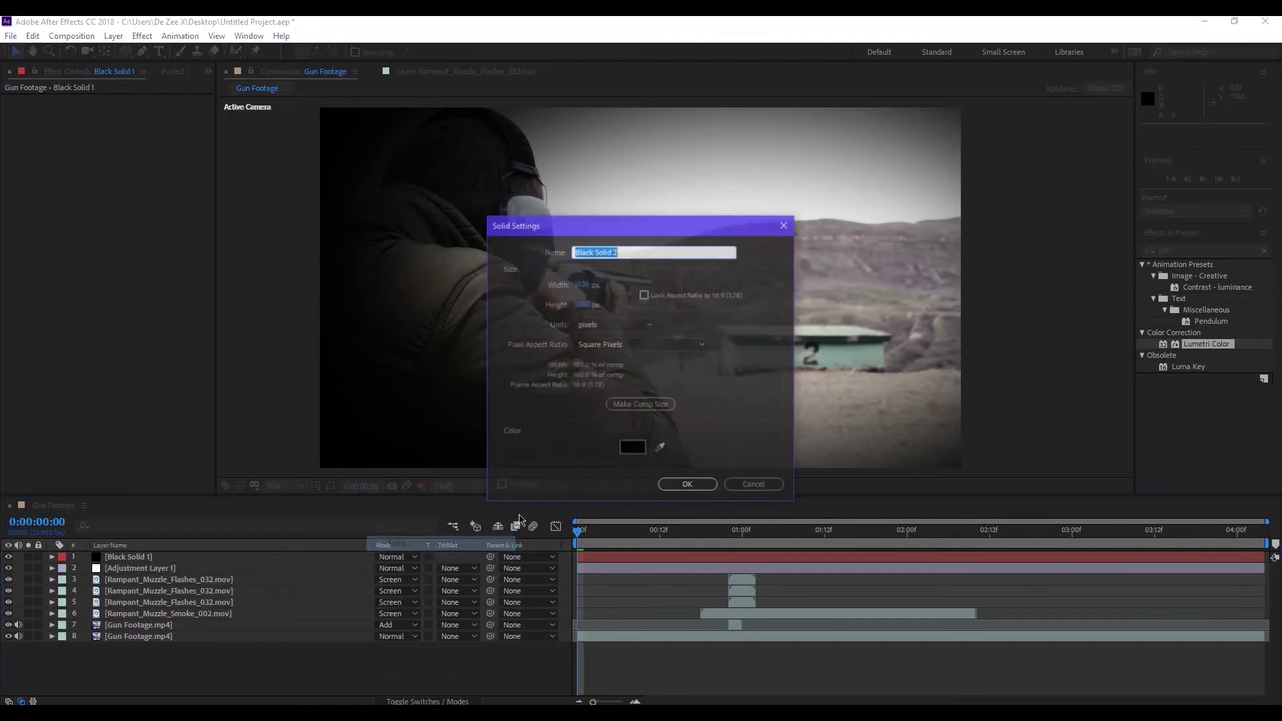
pyautogui.click(635, 450)
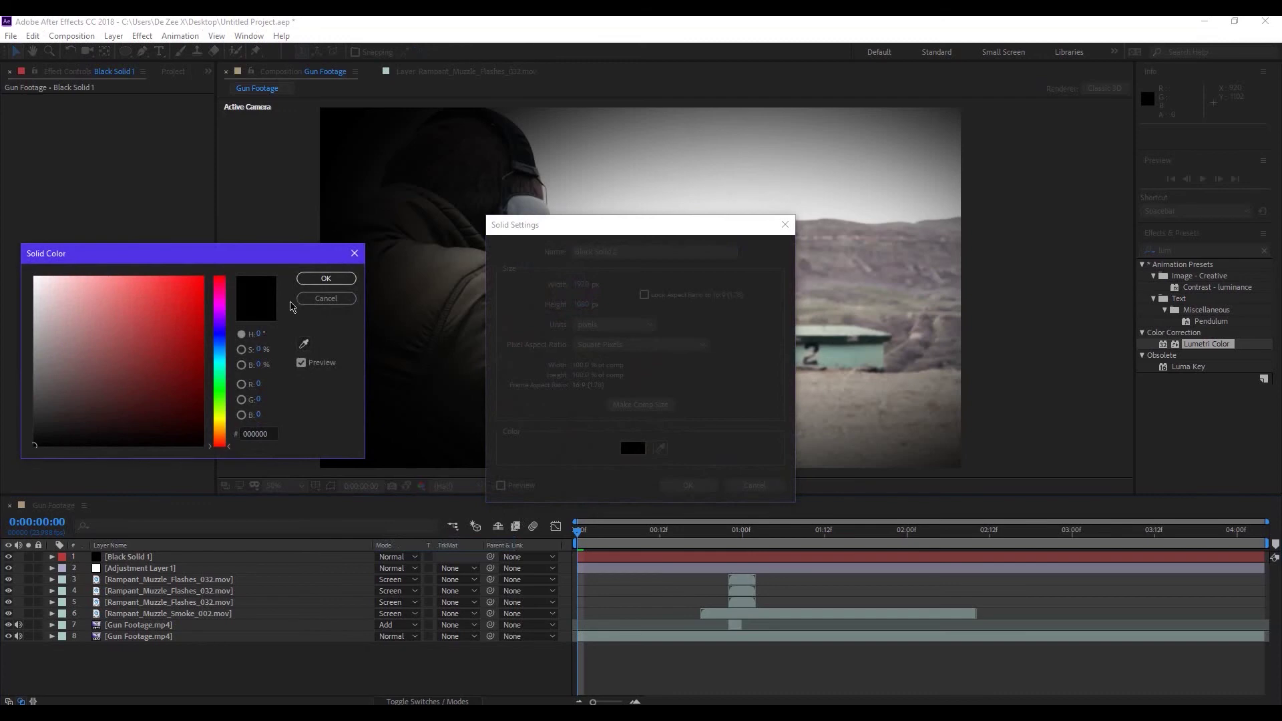
pyautogui.click(326, 280)
pyautogui.click(679, 485)
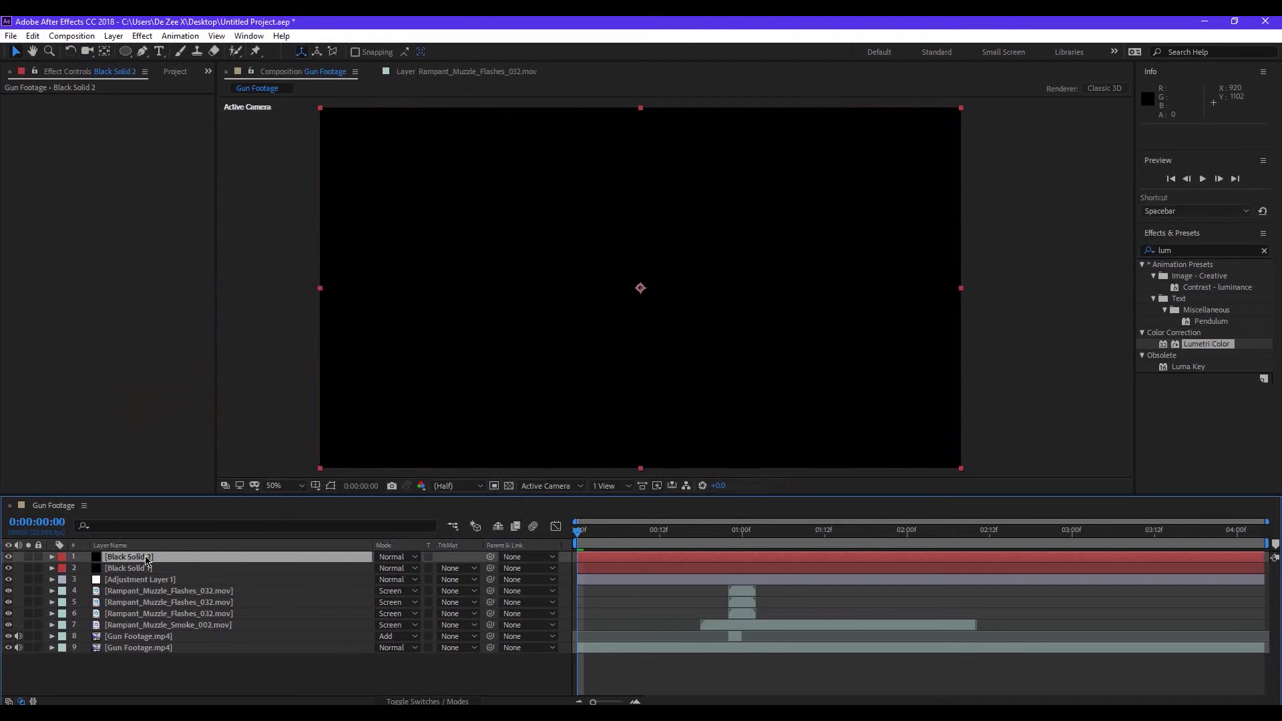
# - Show the Title/Action Safe guides and draw a full-width rectangular mask on the new black solid, roughly along the inner guide's horizontal lines
pyautogui.click(126, 52)
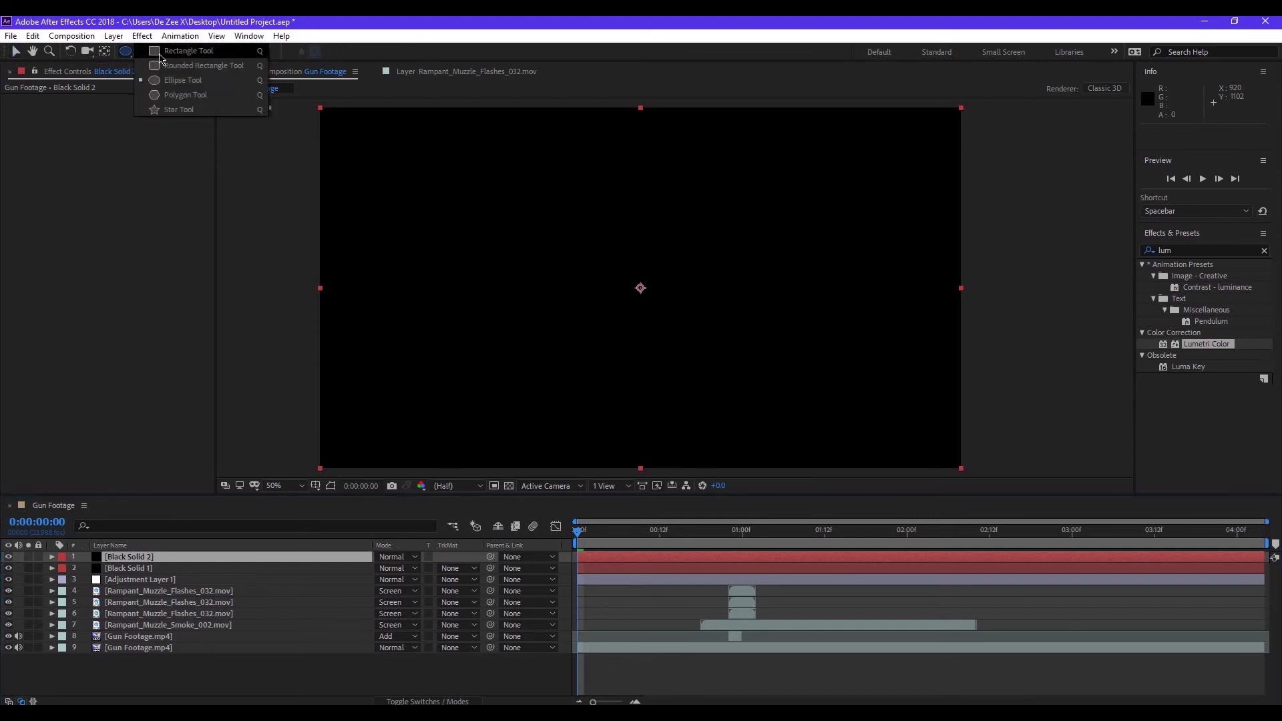
pyautogui.click(161, 53)
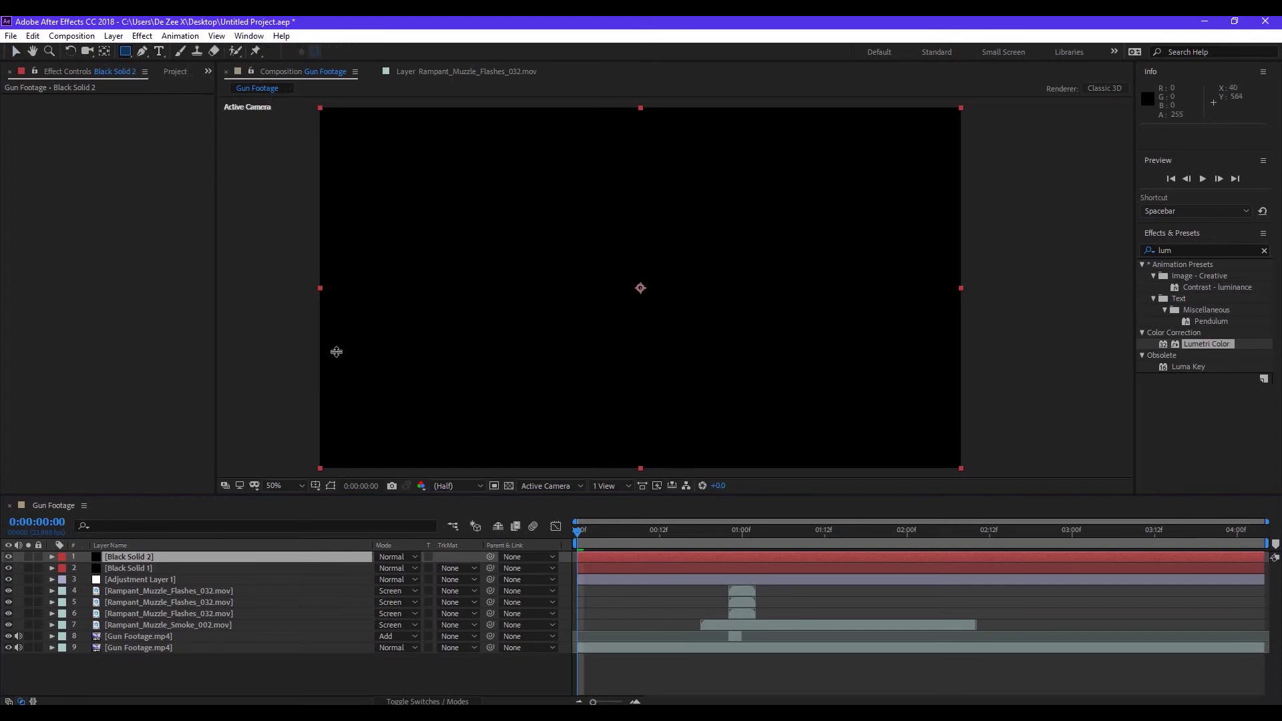
pyautogui.click(315, 489)
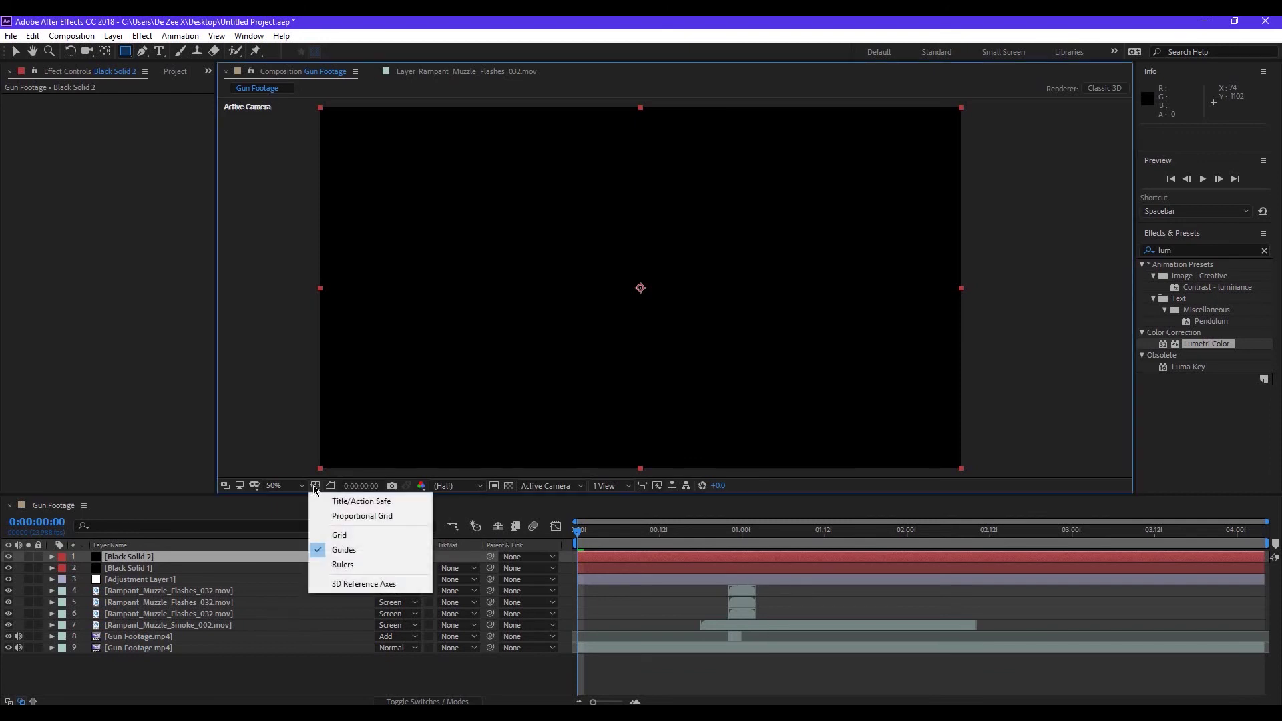
pyautogui.click(382, 503)
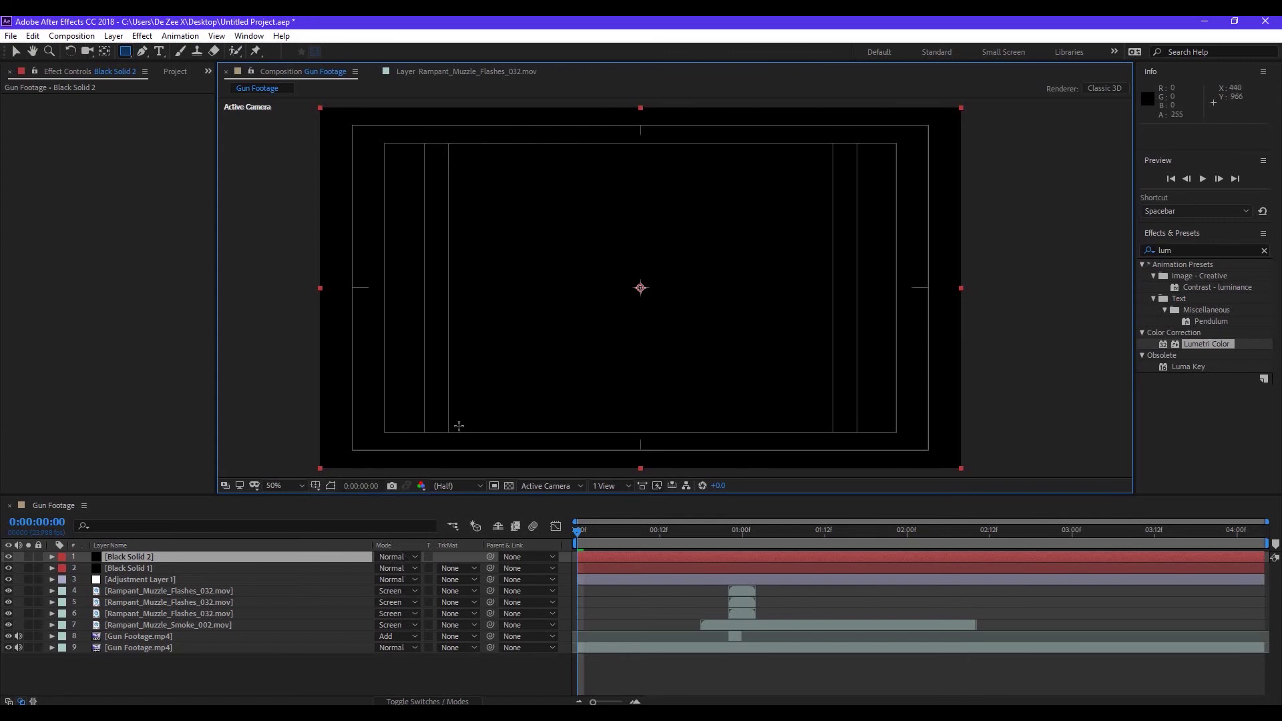
pyautogui.moveTo(314, 140); pyautogui.dragTo(986, 436)
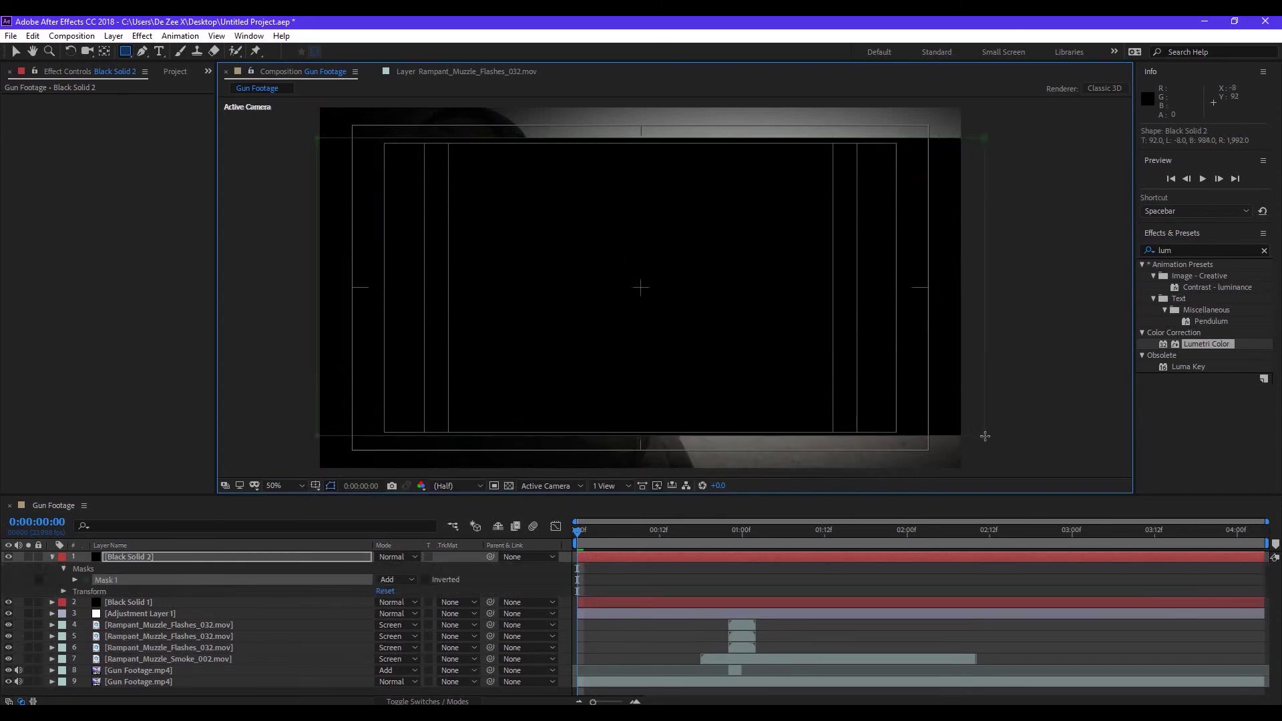
# - Align the upper and lower edges of the rectangular mask with the inner title-safe guide lines
pyautogui.click(15, 51)
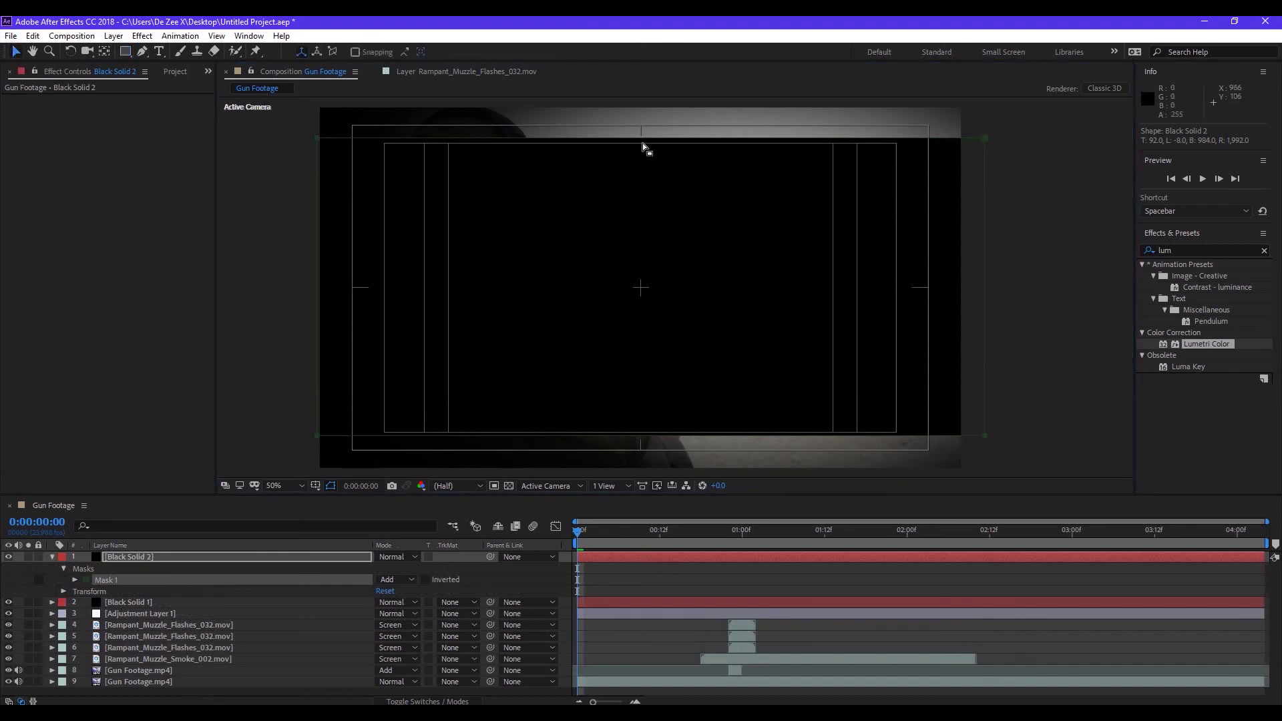
pyautogui.doubleClick(318, 139)
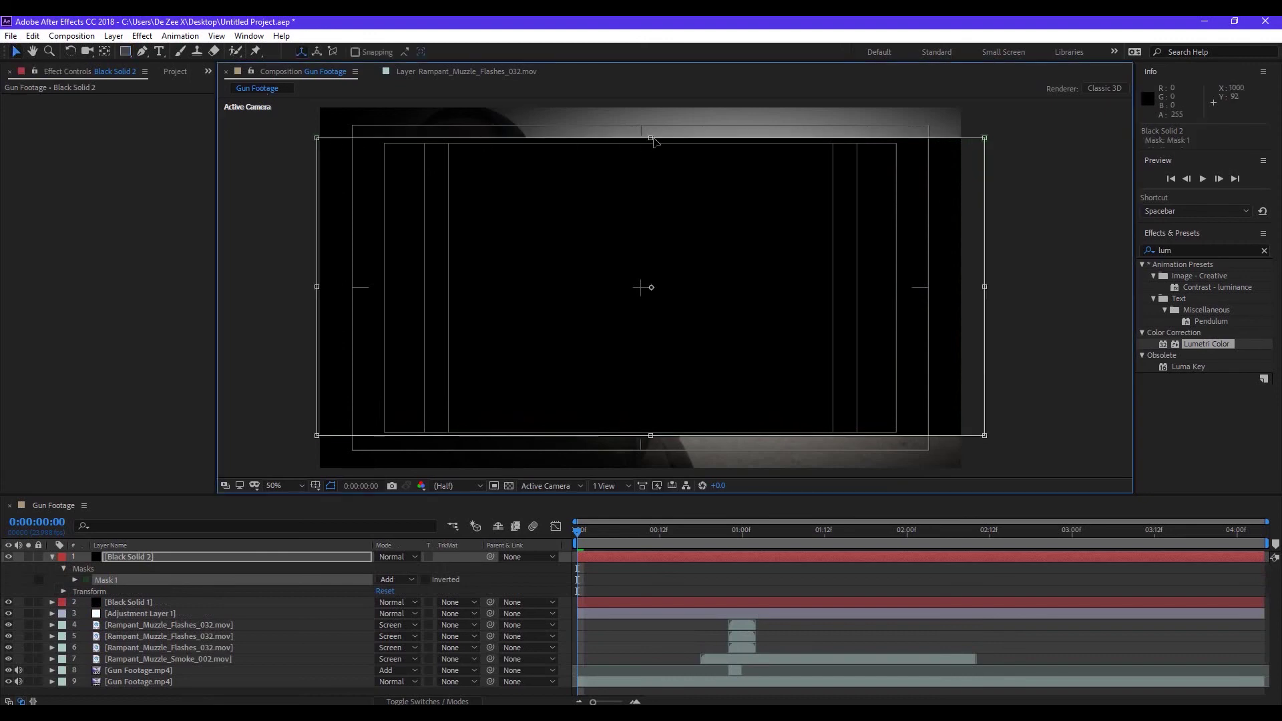
pyautogui.moveTo(651, 138); pyautogui.dragTo(652, 143)
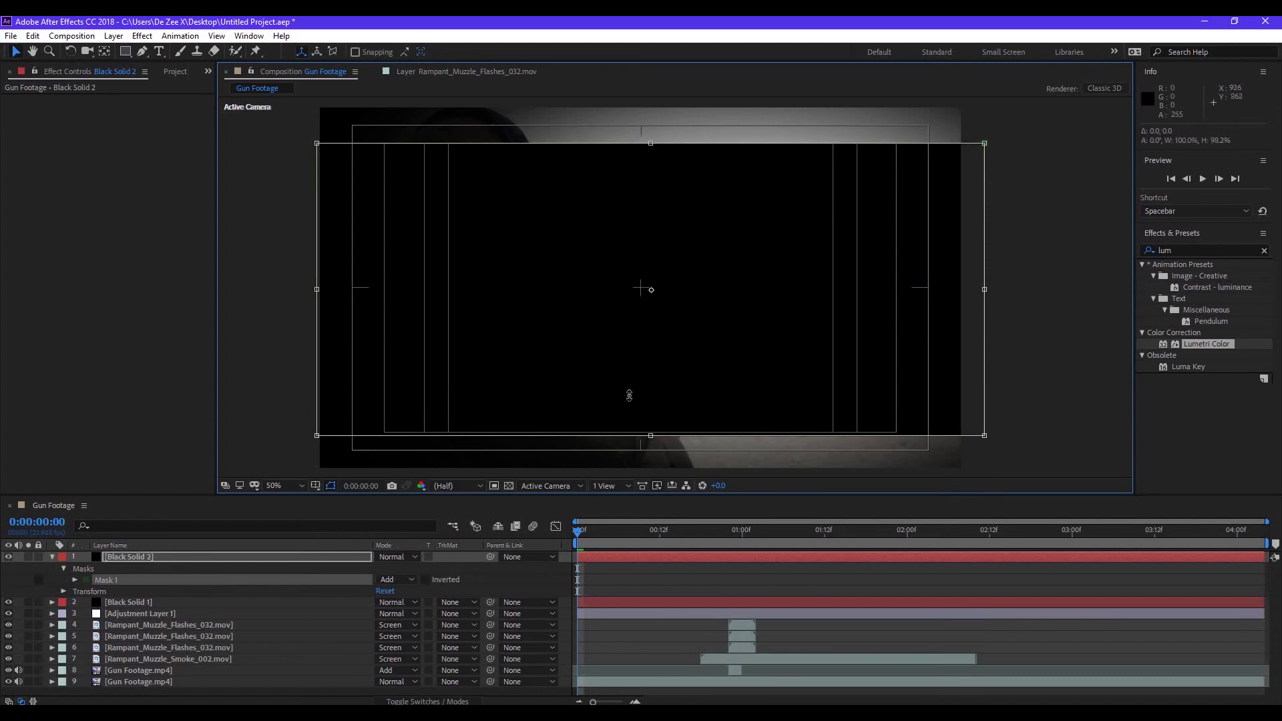
pyautogui.moveTo(652, 435); pyautogui.dragTo(652, 432)
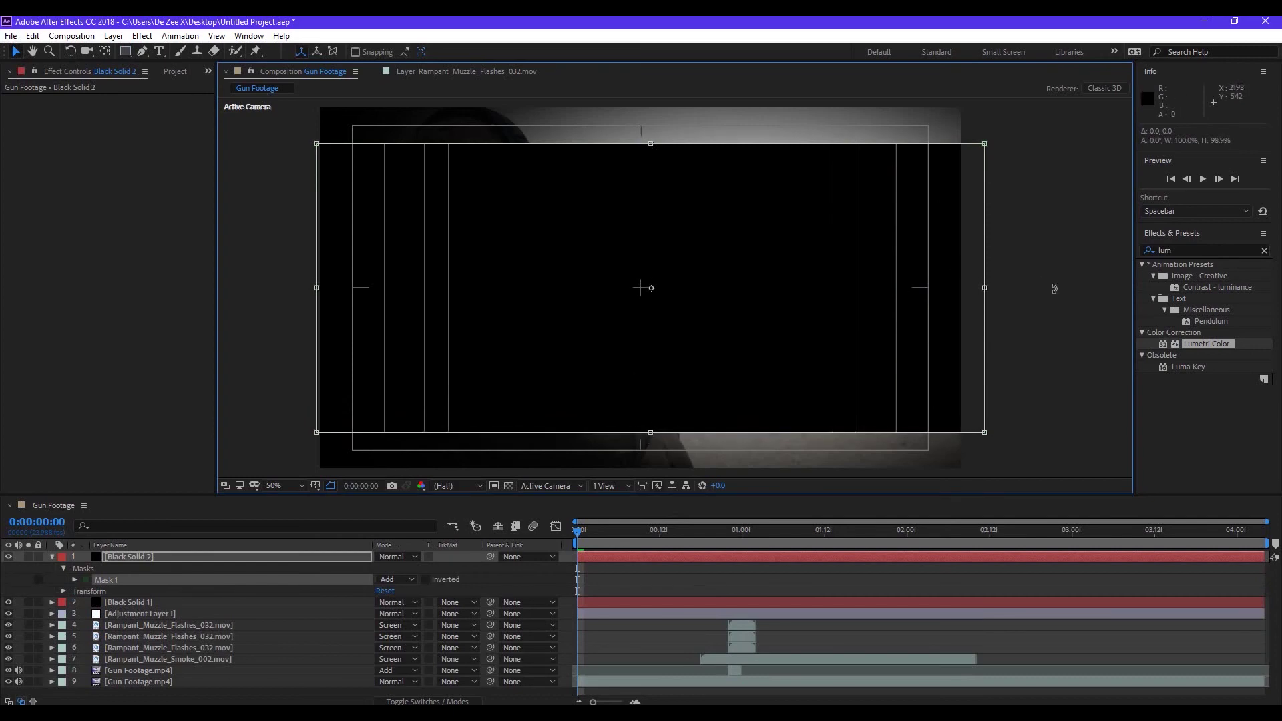
pyautogui.click(17, 51)
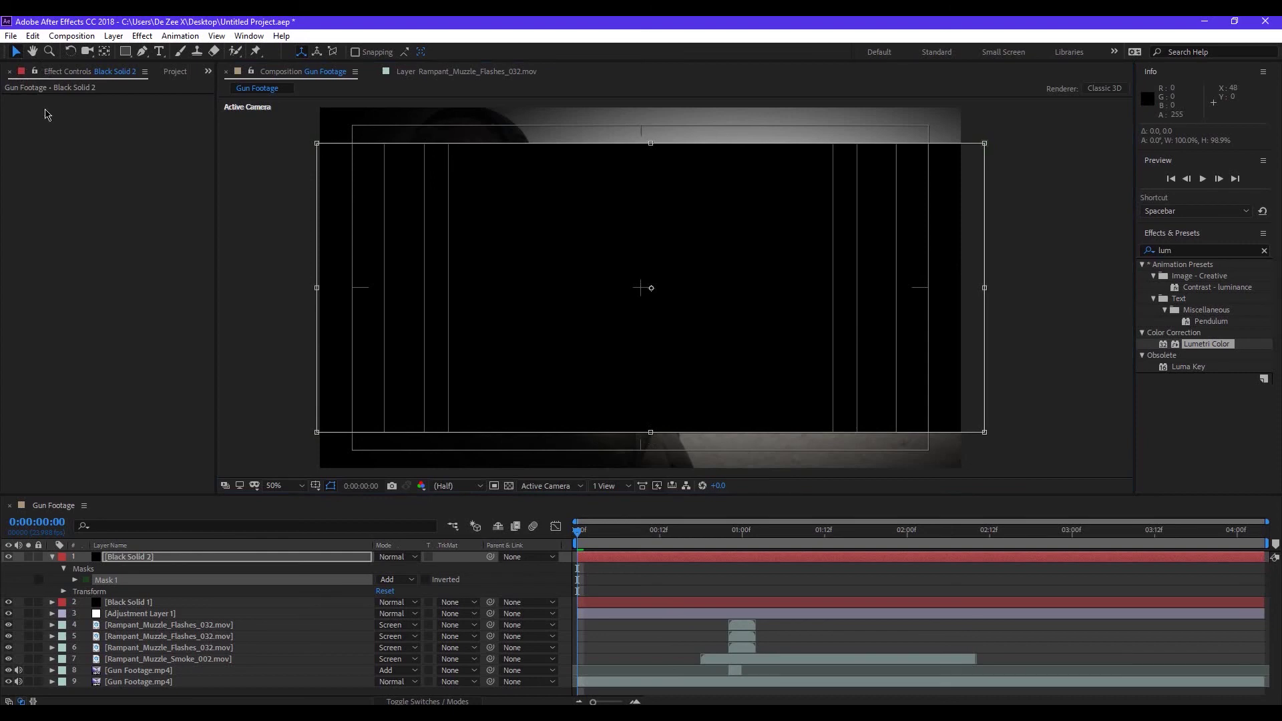
# - Invert Mask 1 on Black Solid 2 to form cinematic black bars and deselect the layer
pyautogui.click(146, 561)
pyautogui.click(82, 573)
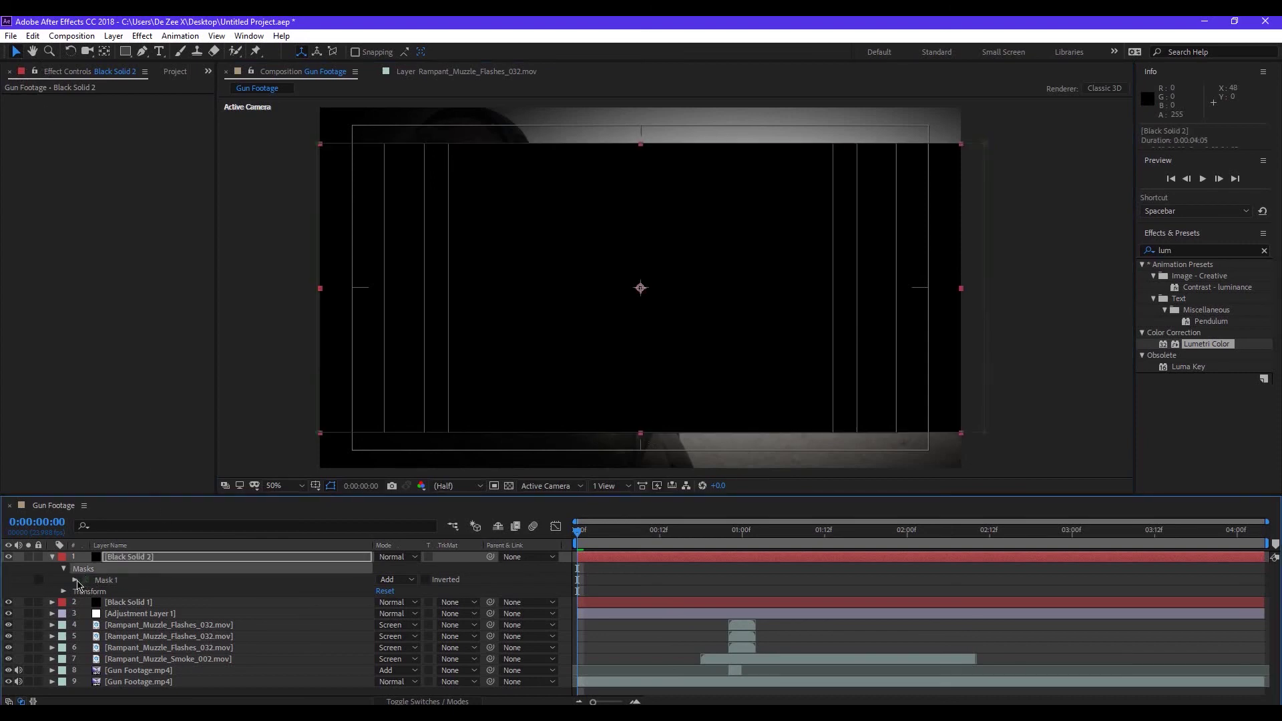
pyautogui.click(75, 580)
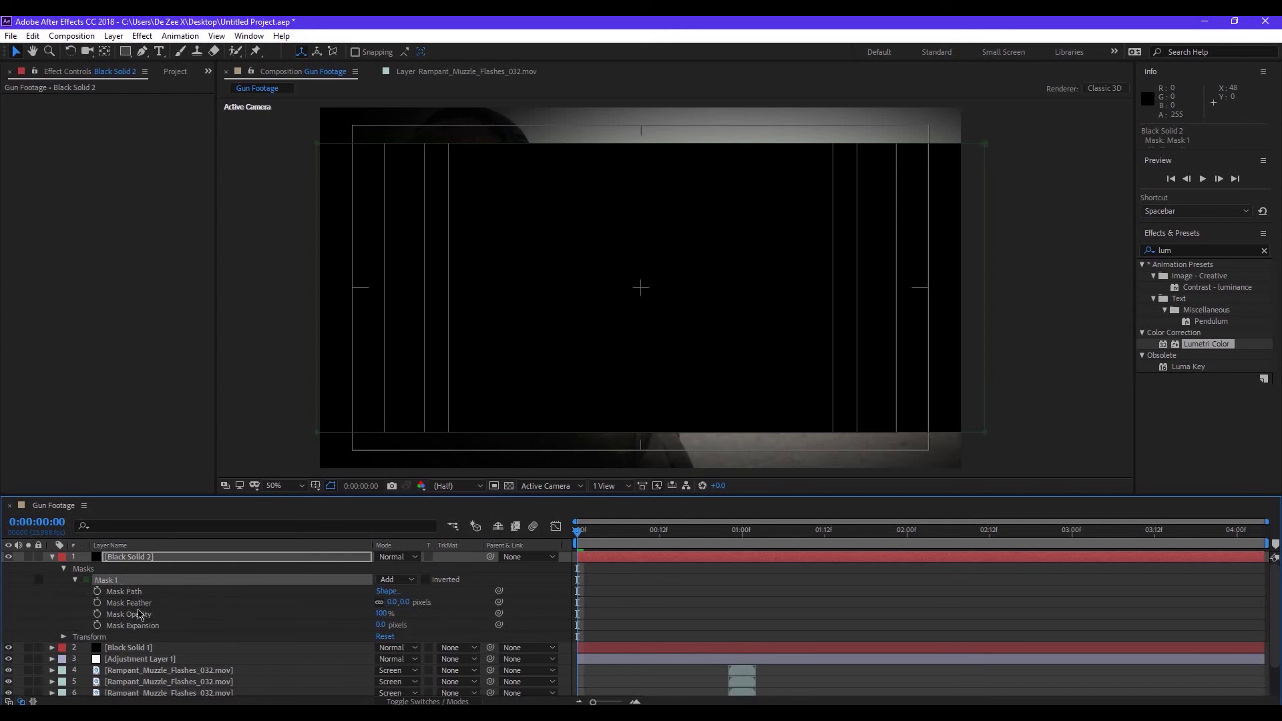
pyautogui.click(426, 580)
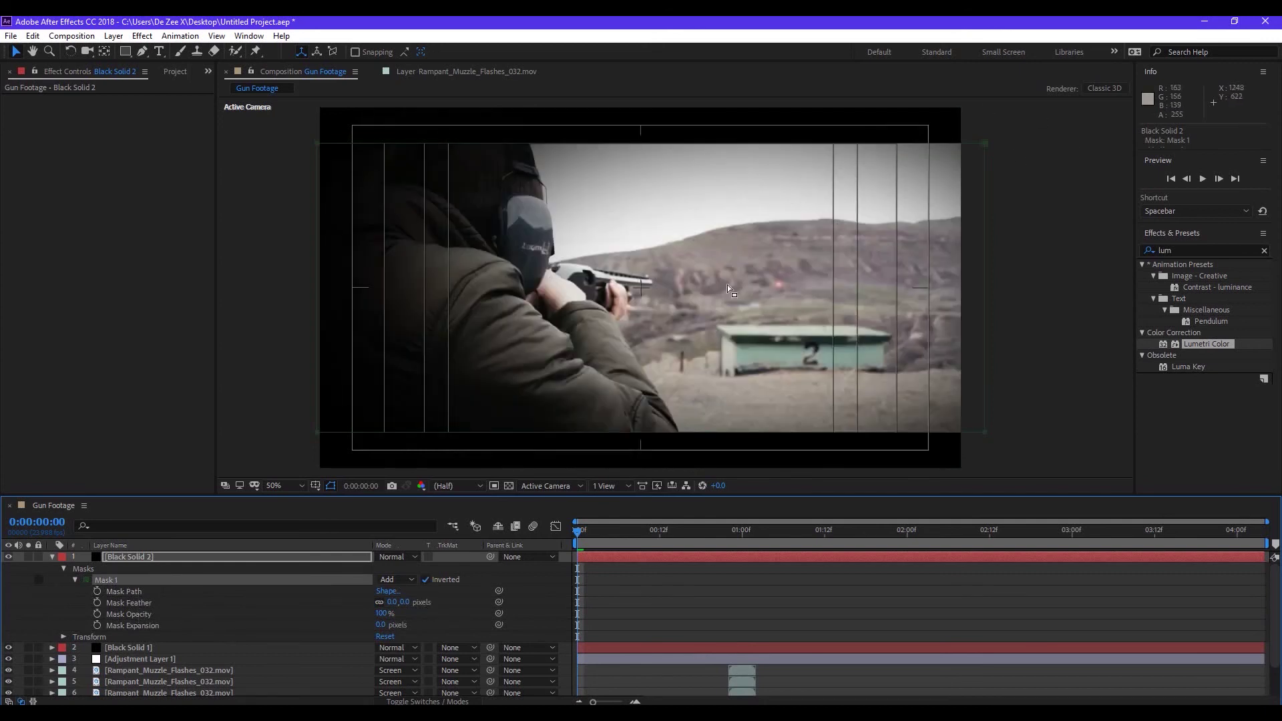
pyautogui.click(33, 213)
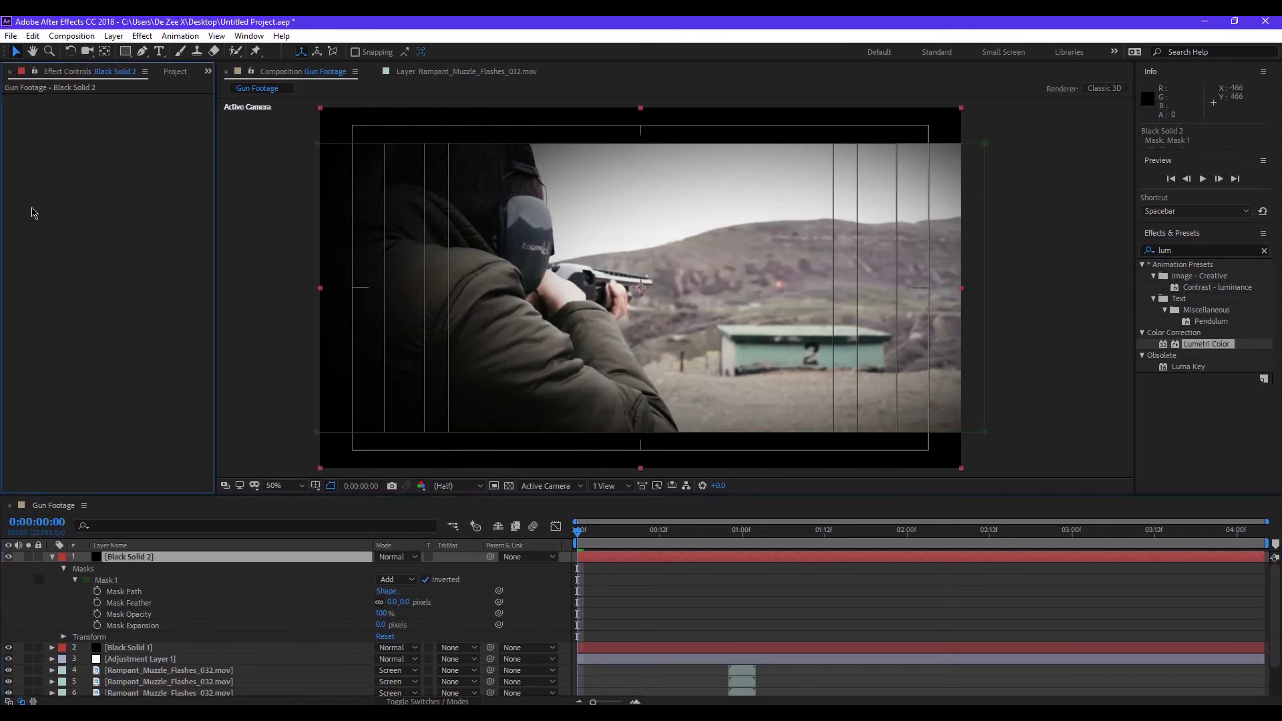
pyautogui.click(1000, 279)
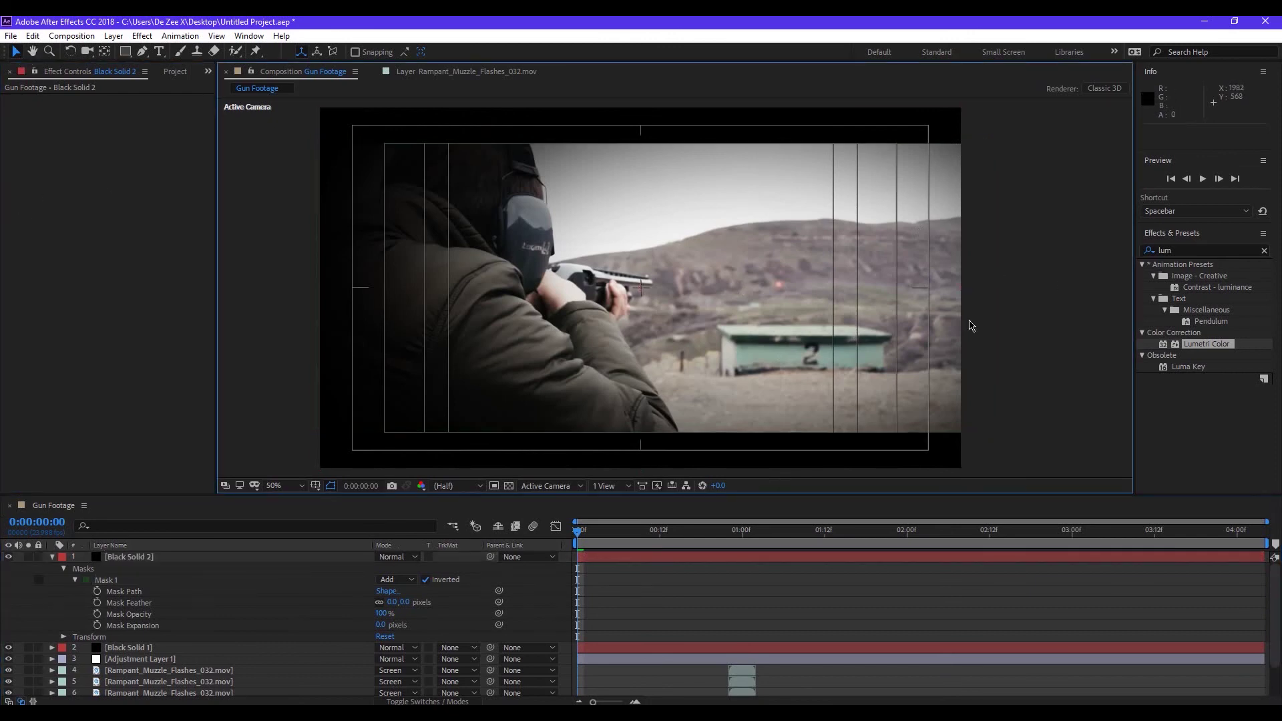
# - Play back the finished composite in a maximized composition view, then restore the normal panel layout
pyautogui.press('space')
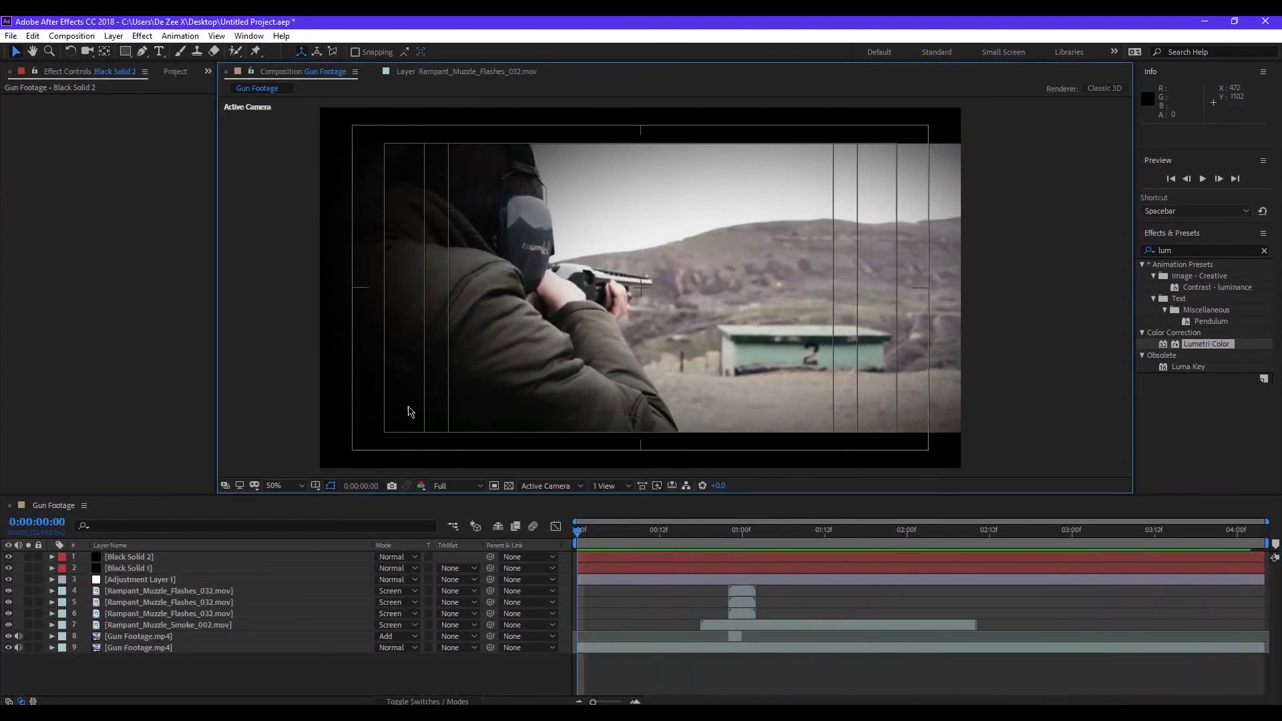
pyautogui.press('`')
pyautogui.press('space')
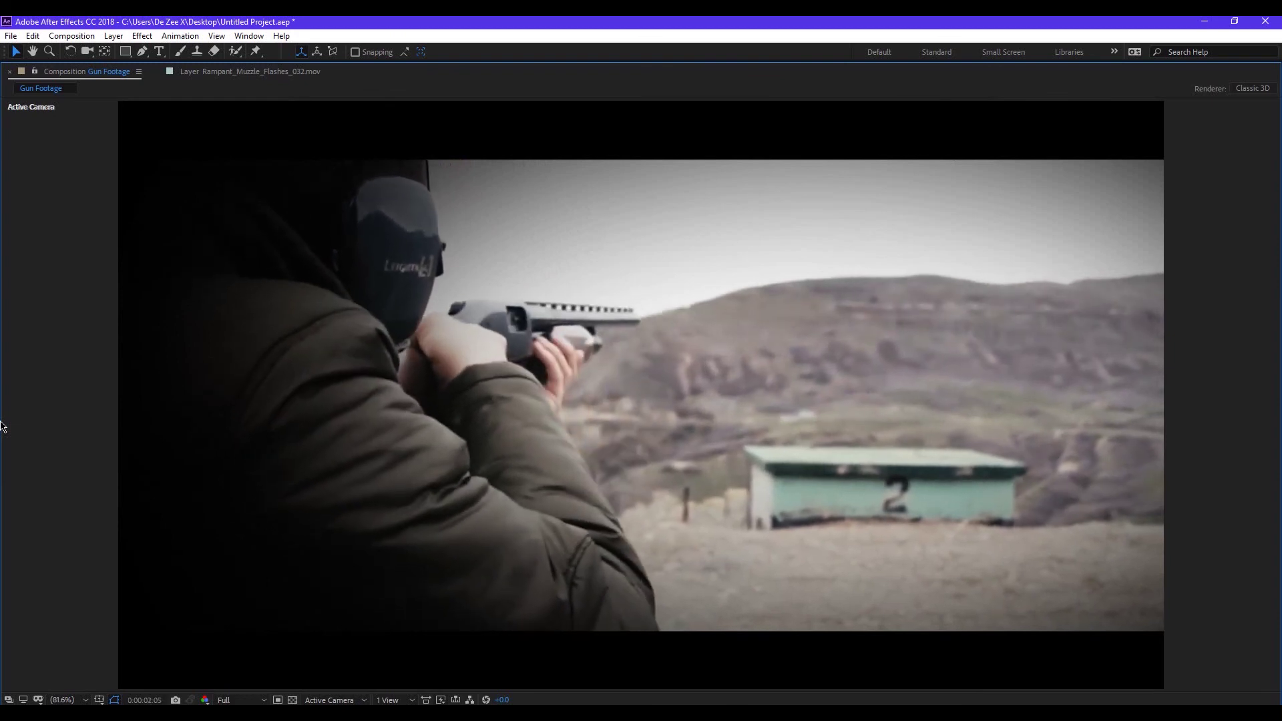
pyautogui.press("'")
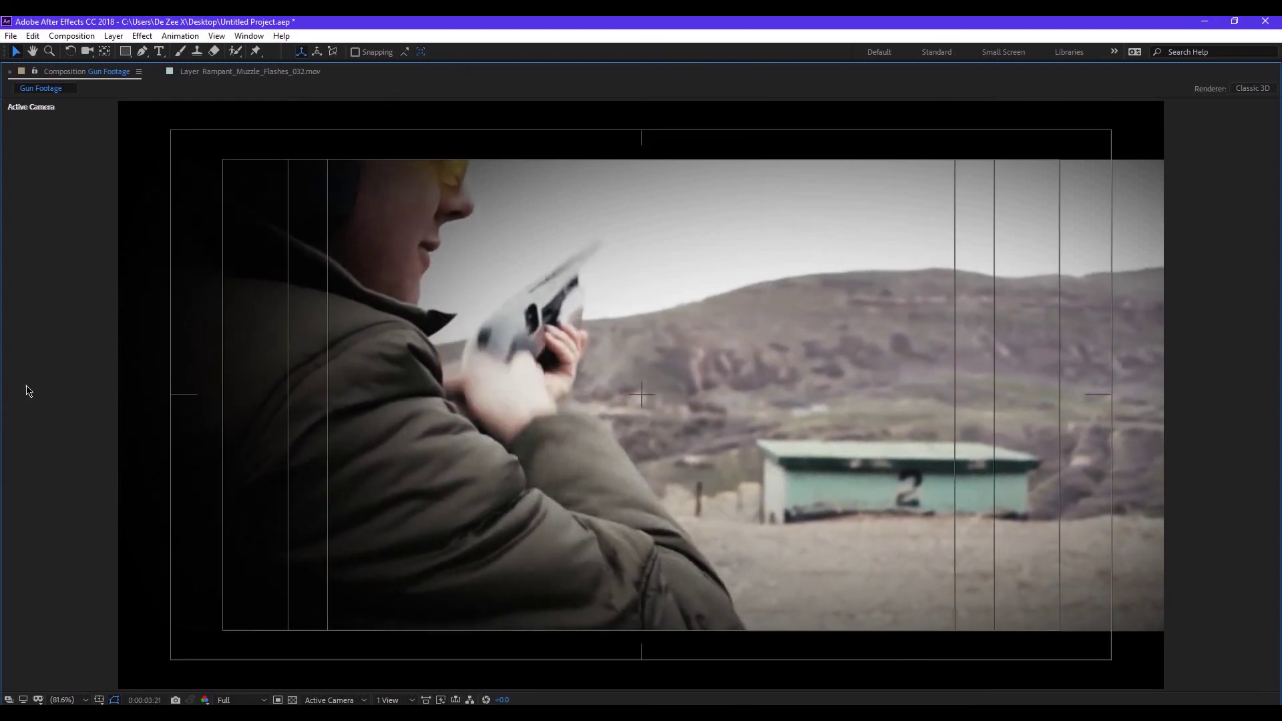
pyautogui.press('`')
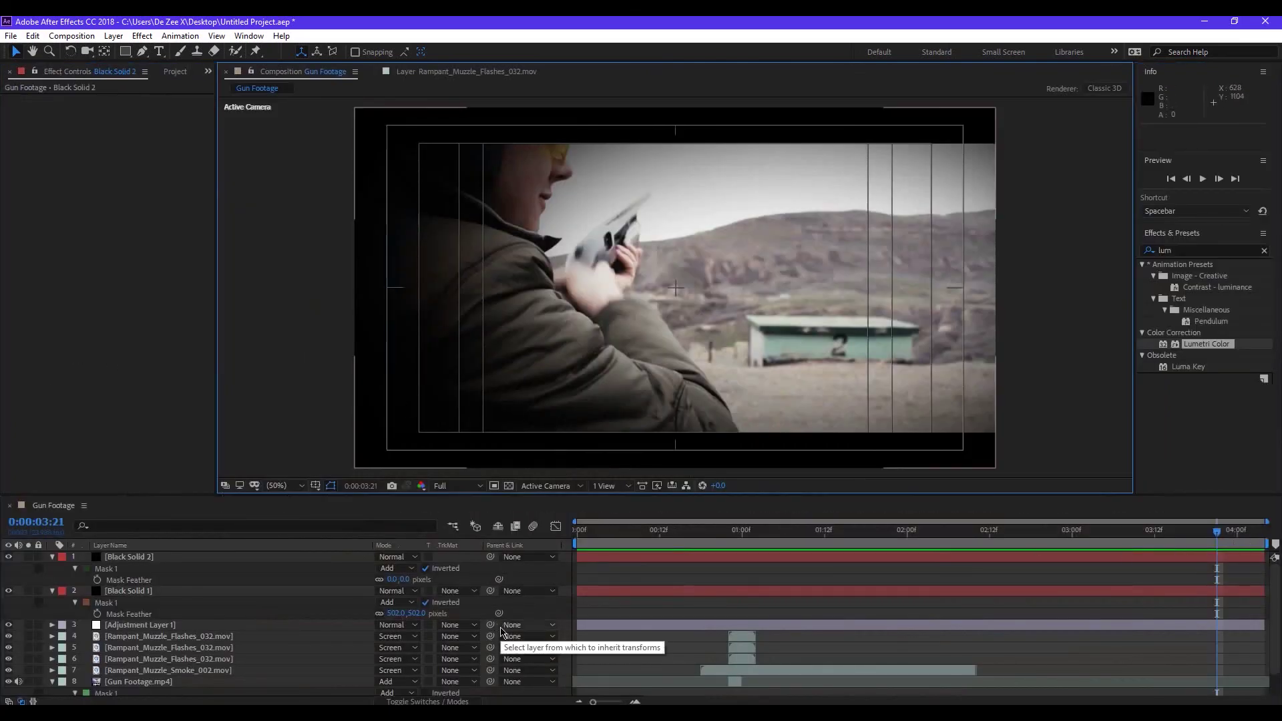
# - Collapse the mask properties of both black solids and the upper Gun Footage layer, and move the current time to 0:00:03:11
pyautogui.click(61, 585)
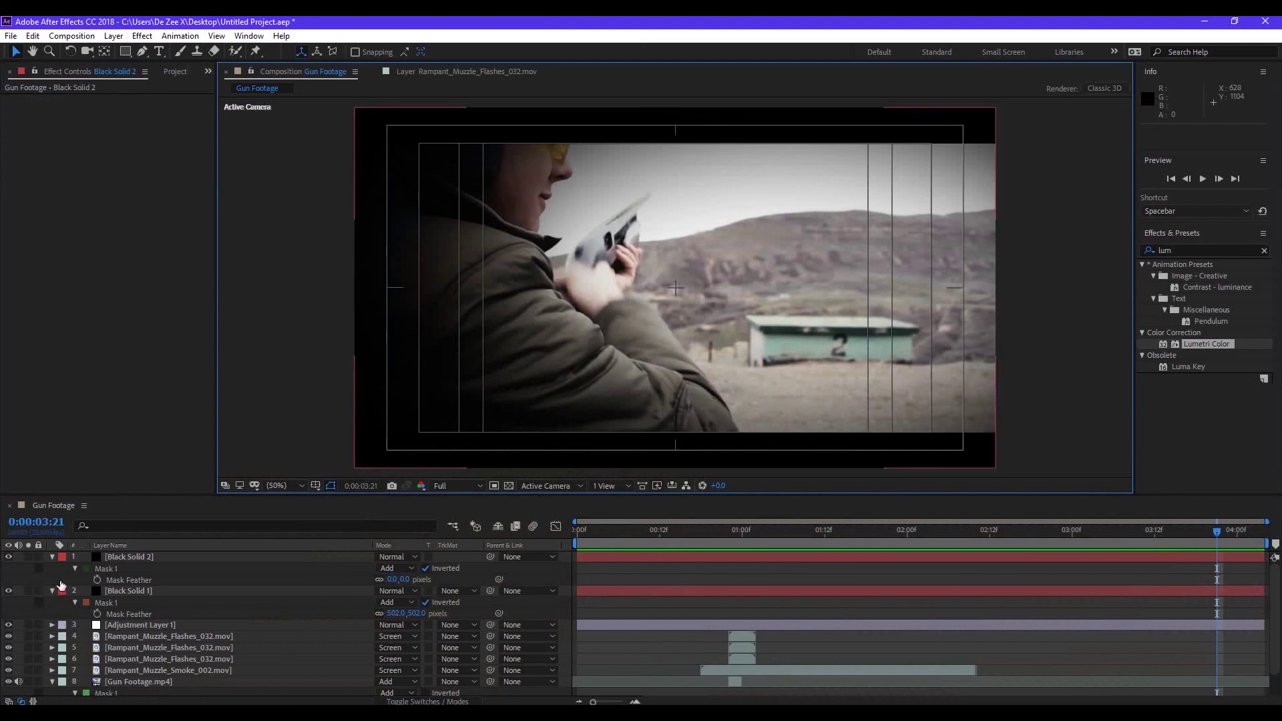
pyautogui.click(52, 591)
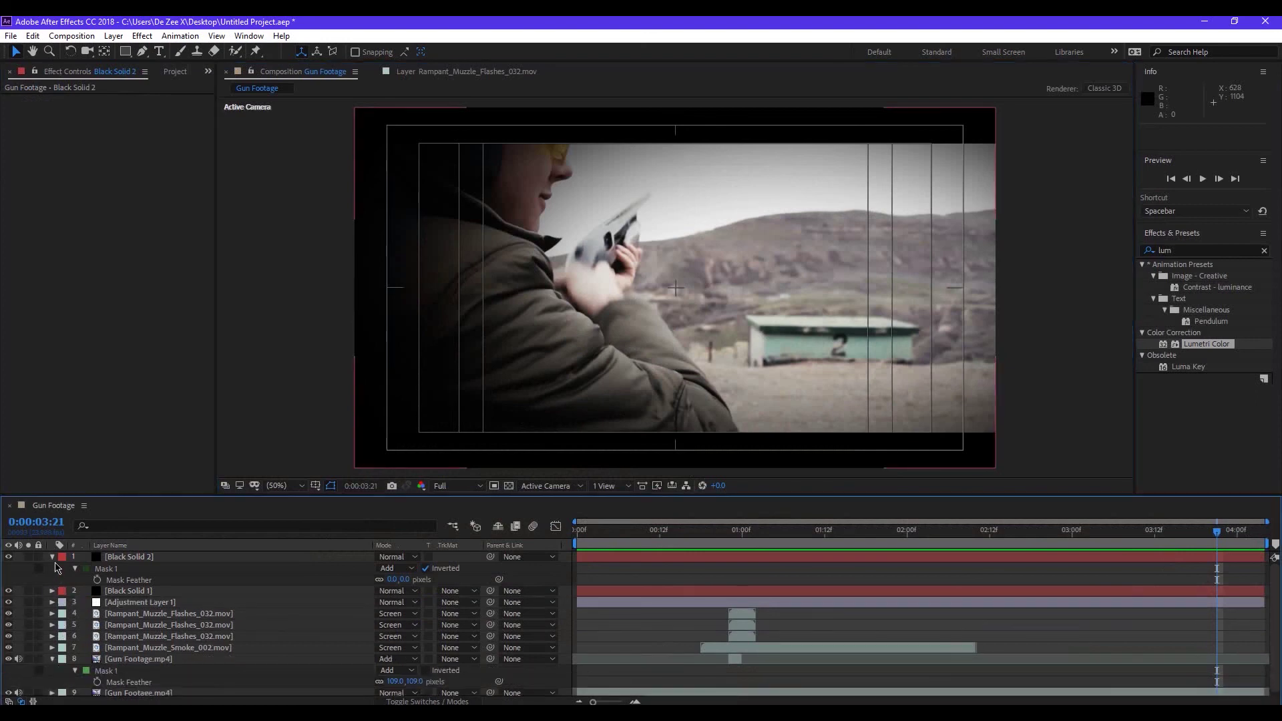
pyautogui.click(52, 558)
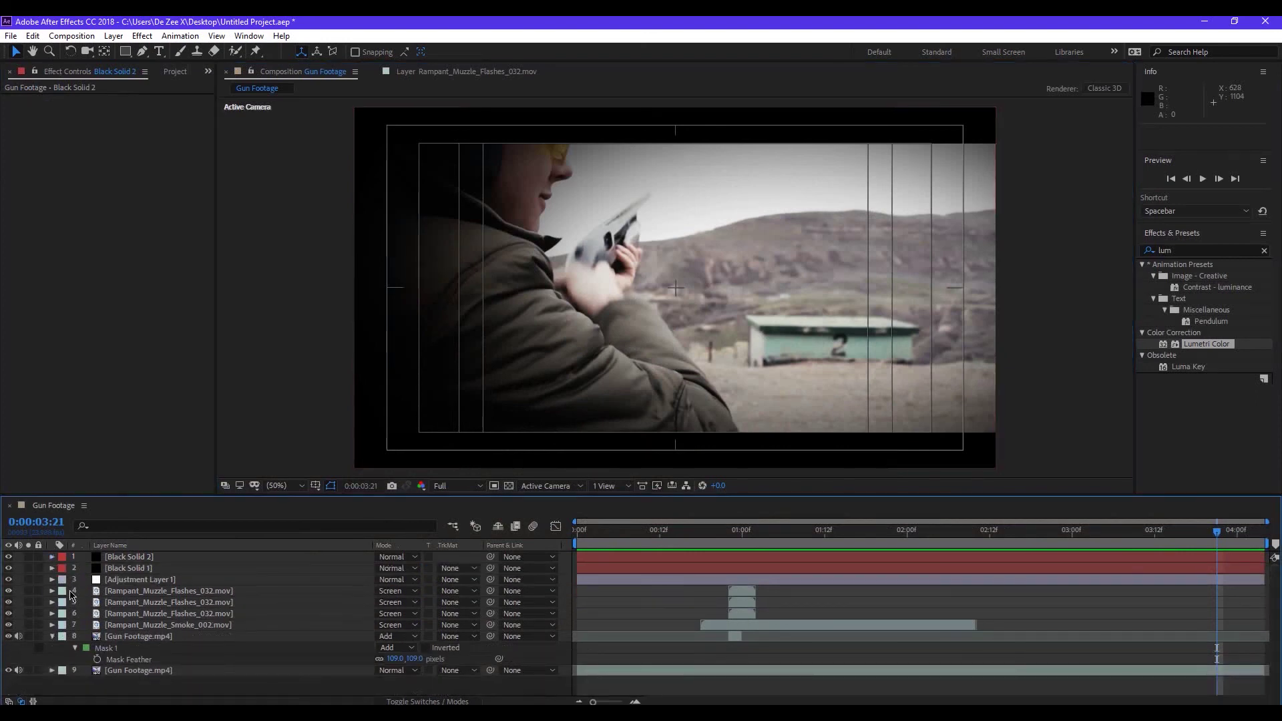
pyautogui.click(53, 638)
pyautogui.click(1149, 533)
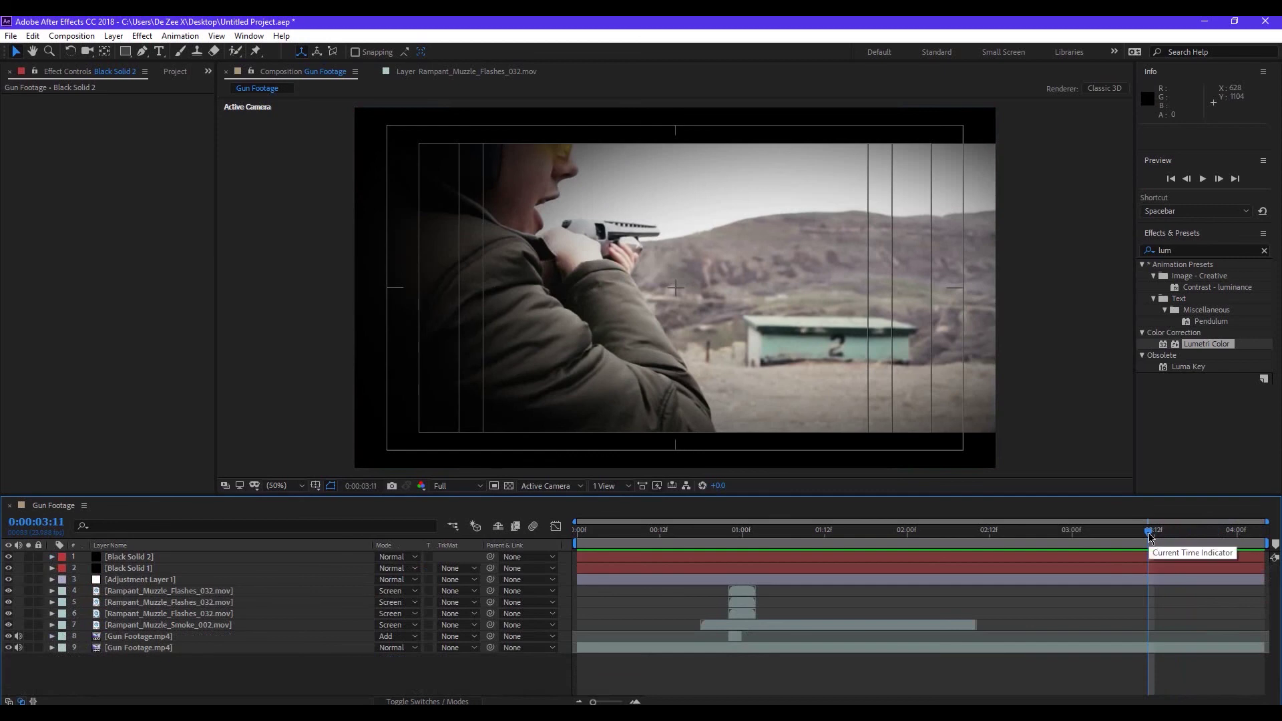